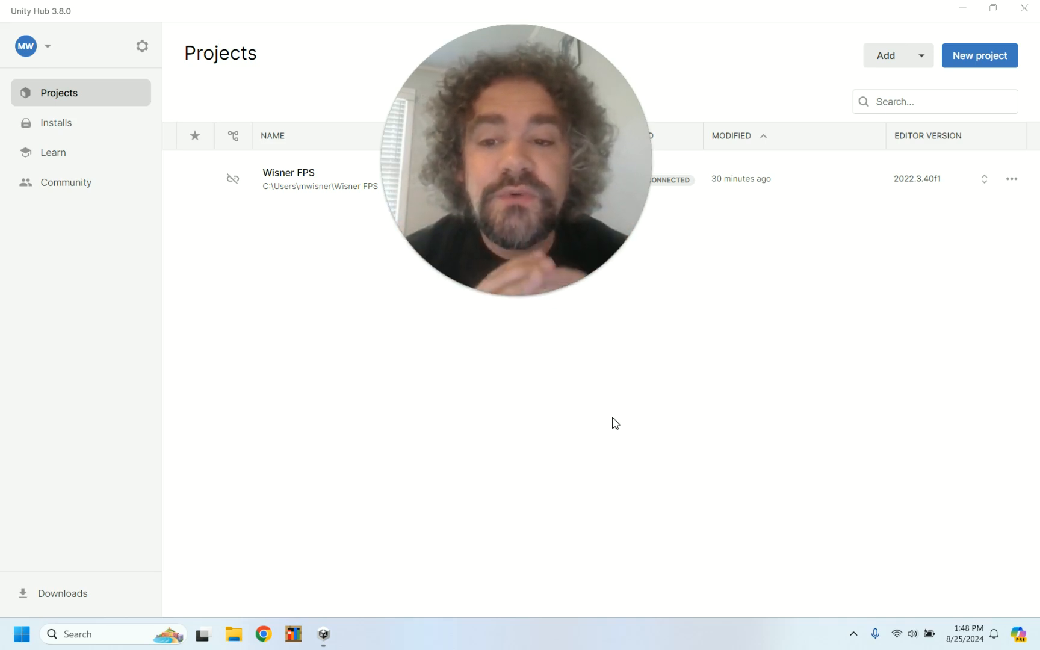
Step: Start a new project and show only the Learning templates
drag(511, 201, 707, 379)
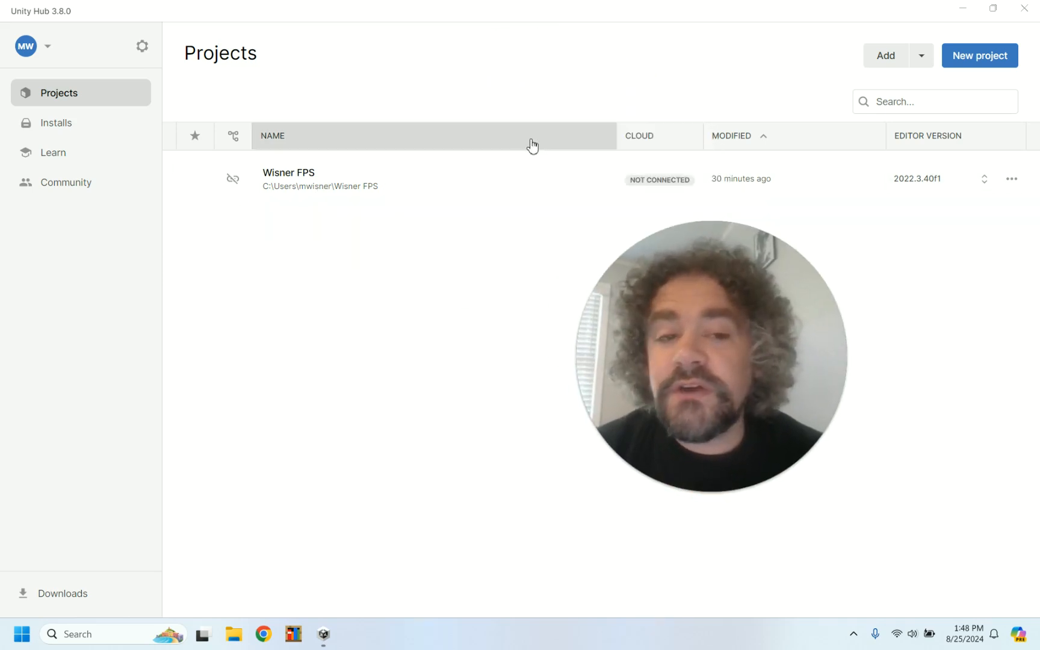
click(979, 57)
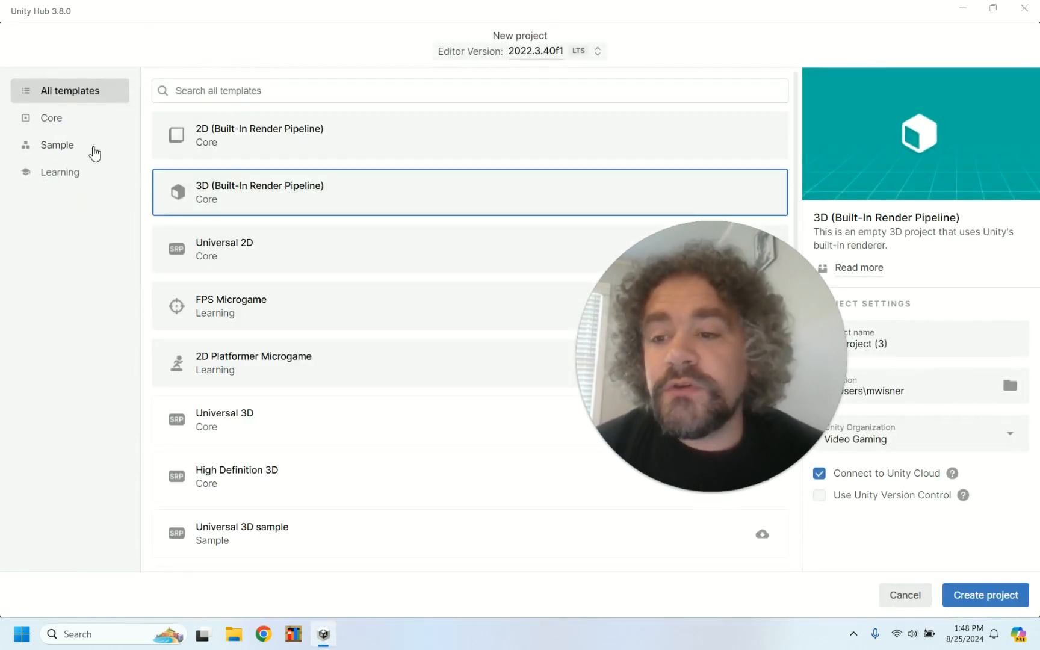
click(71, 168)
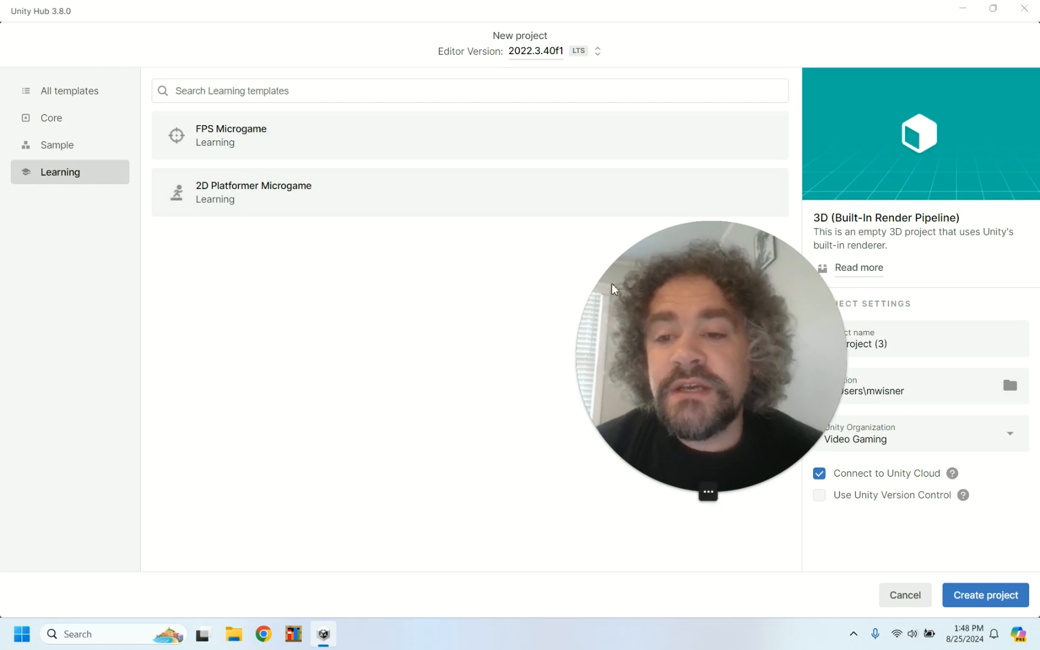
drag(665, 327, 402, 336)
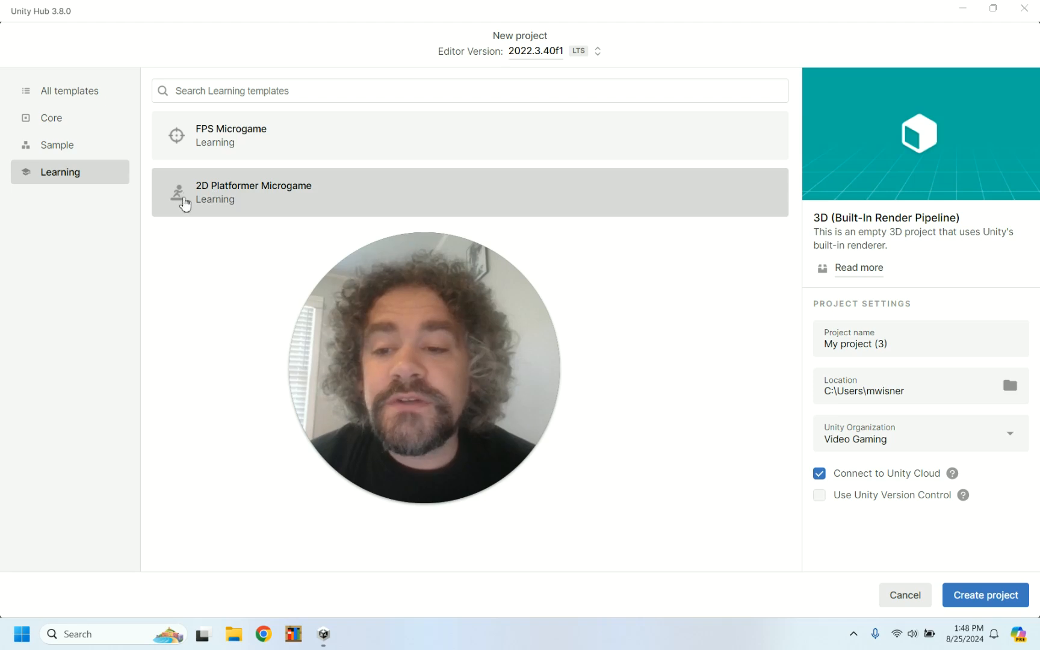
Step: Select the 2D Platformer Microgame template and view the Learning templates offered for editor version 2020.3.48f1
click(183, 204)
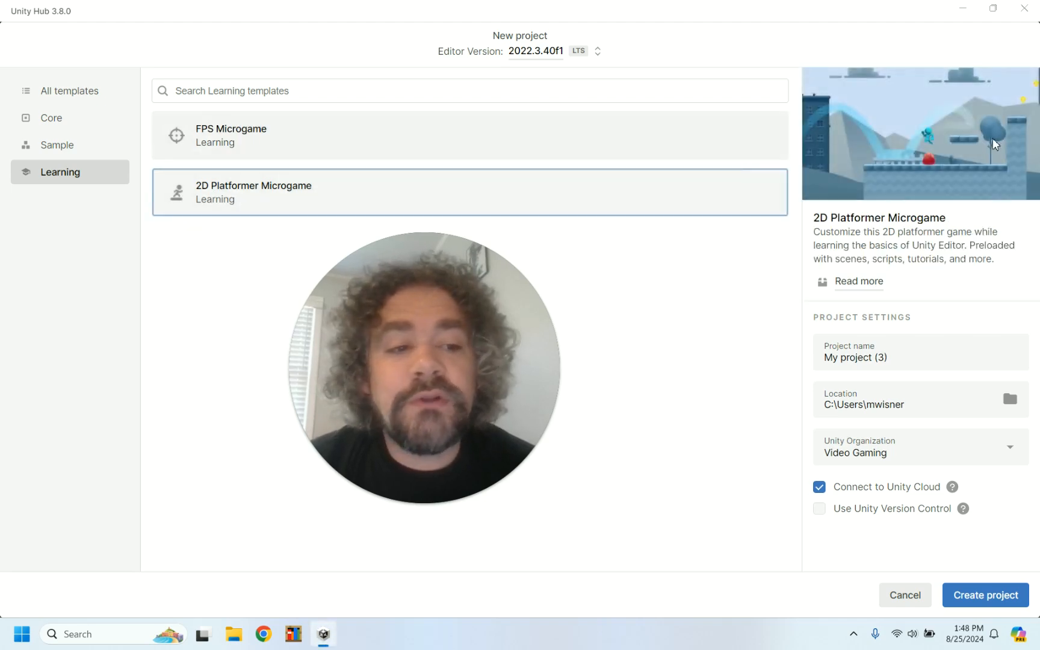
click(515, 54)
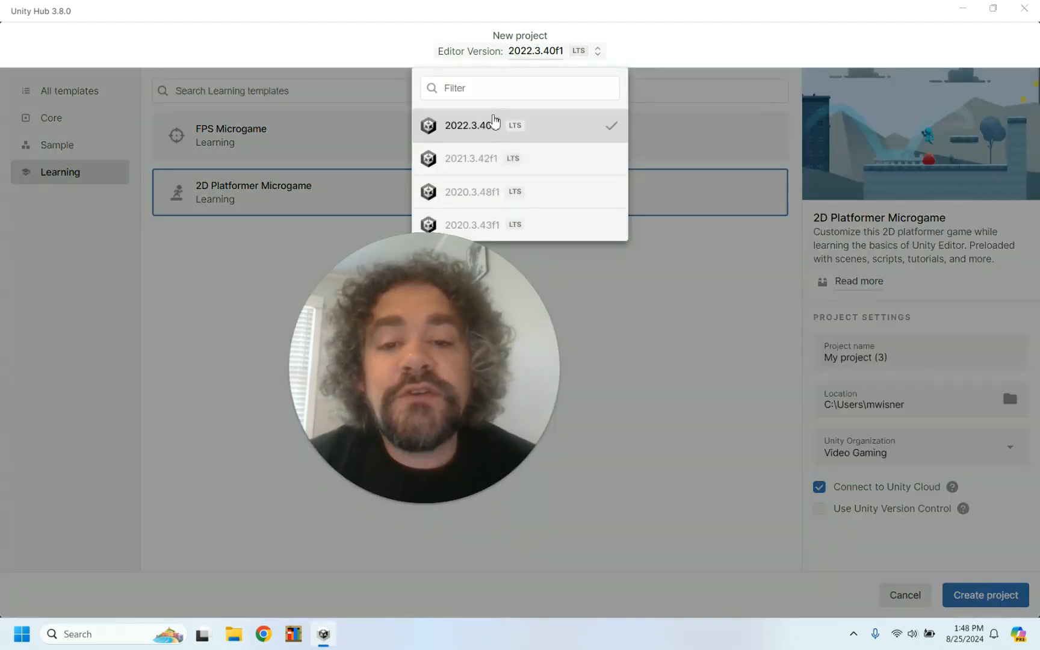
click(492, 200)
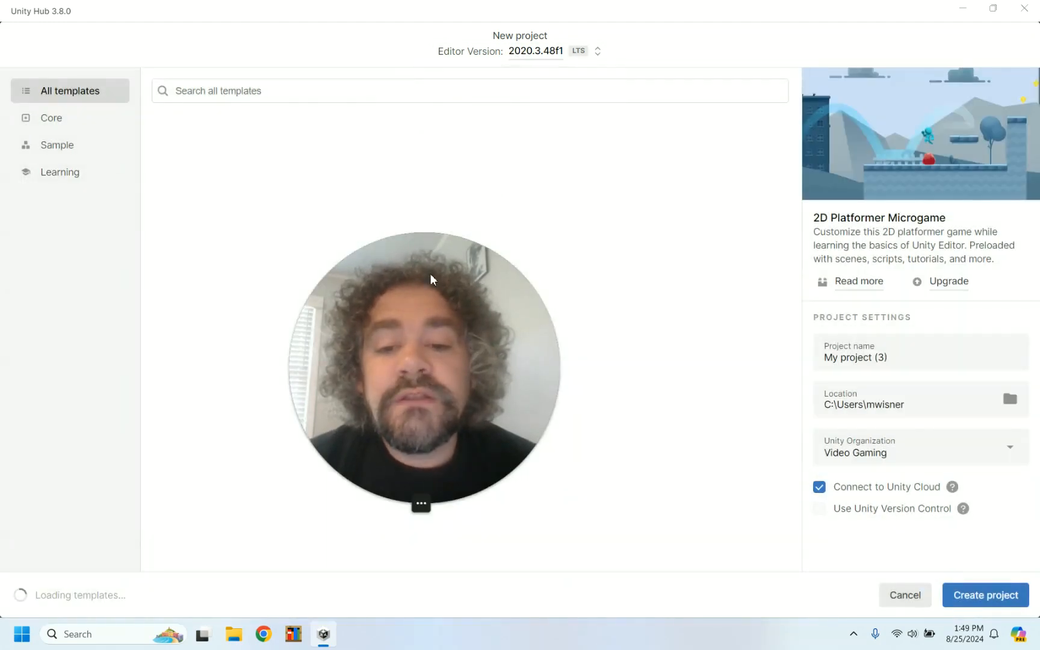
click(68, 177)
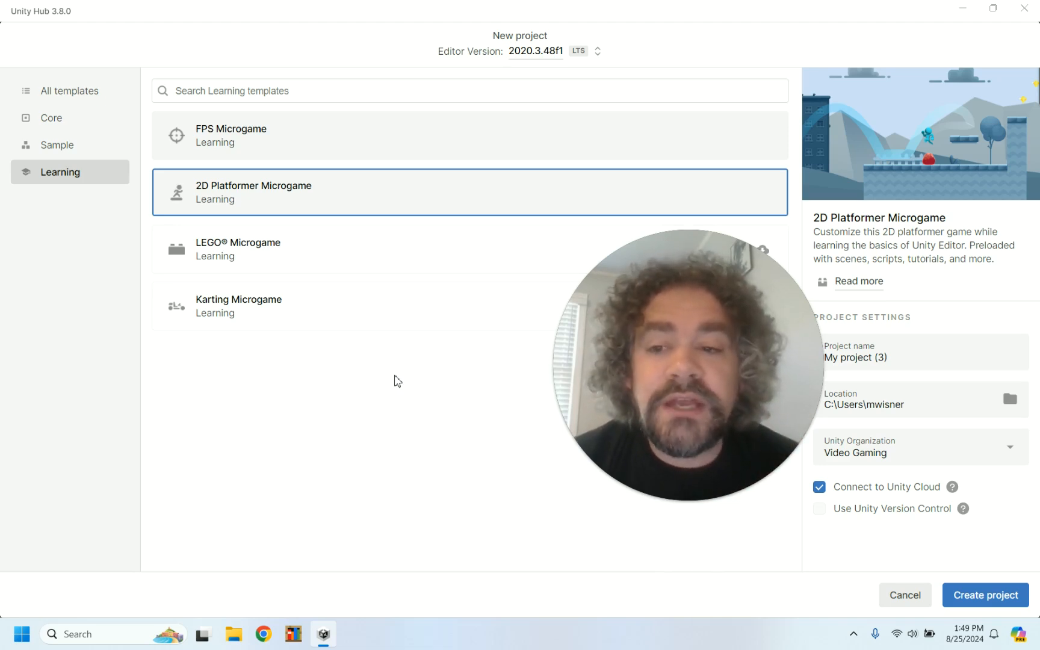
Step: Set the editor version to 2022.3.40f1 and select the 3D (Built-In Render Pipeline) template
click(516, 49)
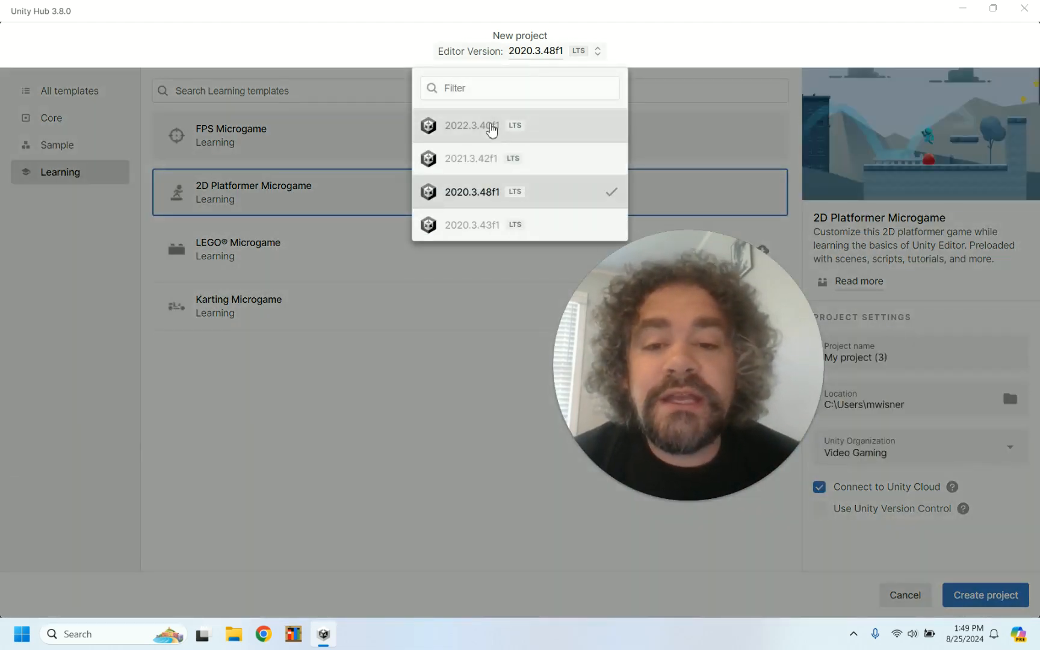
click(490, 125)
drag(656, 336, 467, 318)
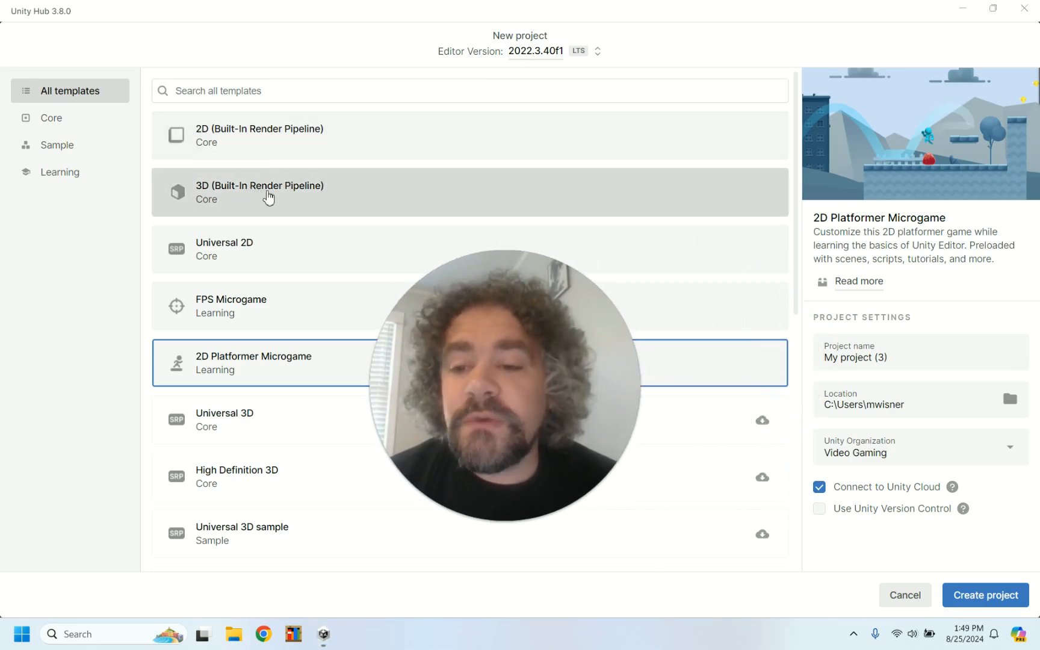
click(211, 196)
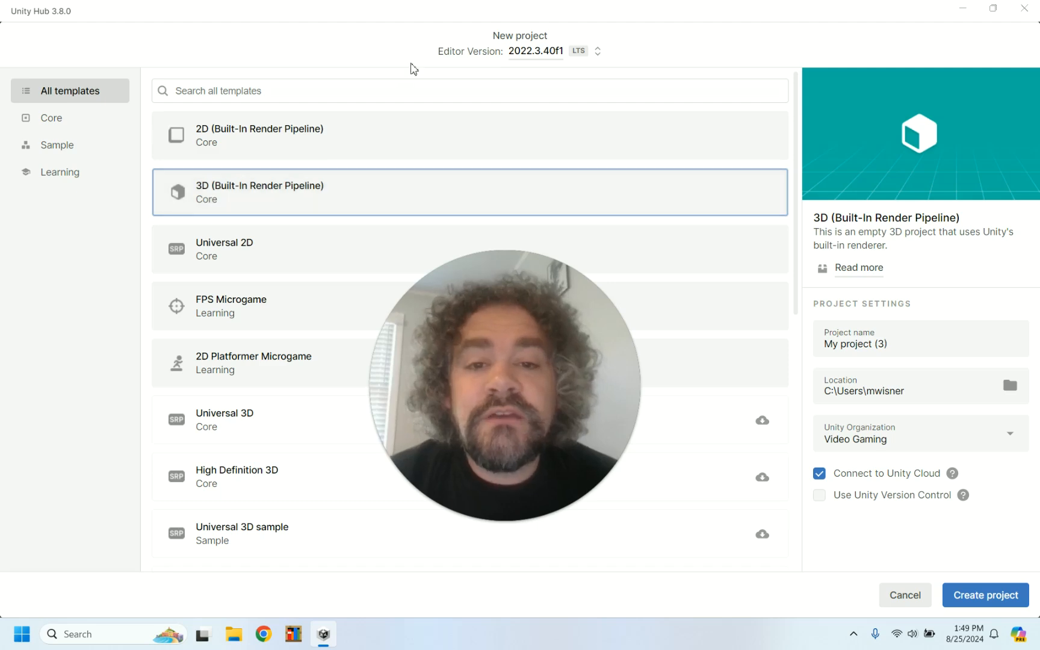
Step: Check the templates offered for editor version 2020.3.48f1, and return to version 2022.3.40f1
click(536, 53)
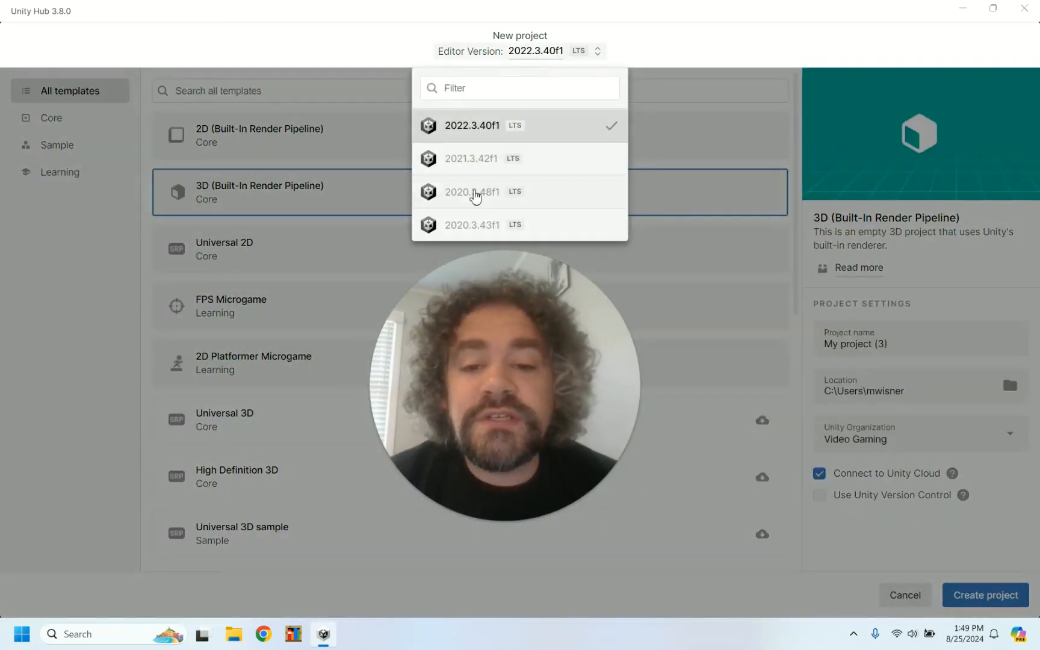
click(475, 198)
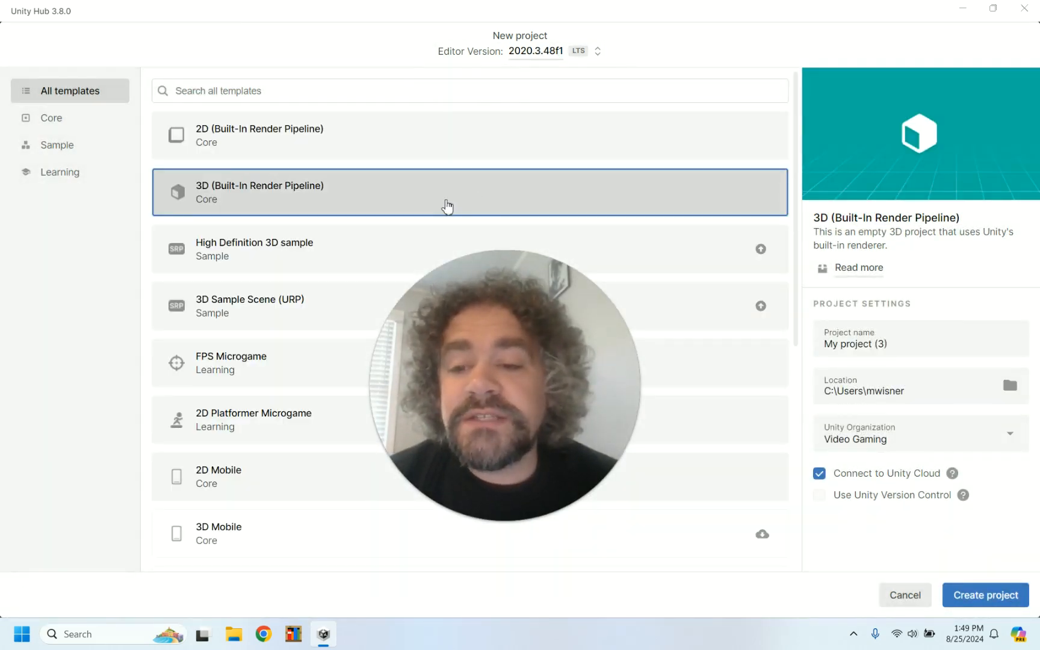
click(527, 54)
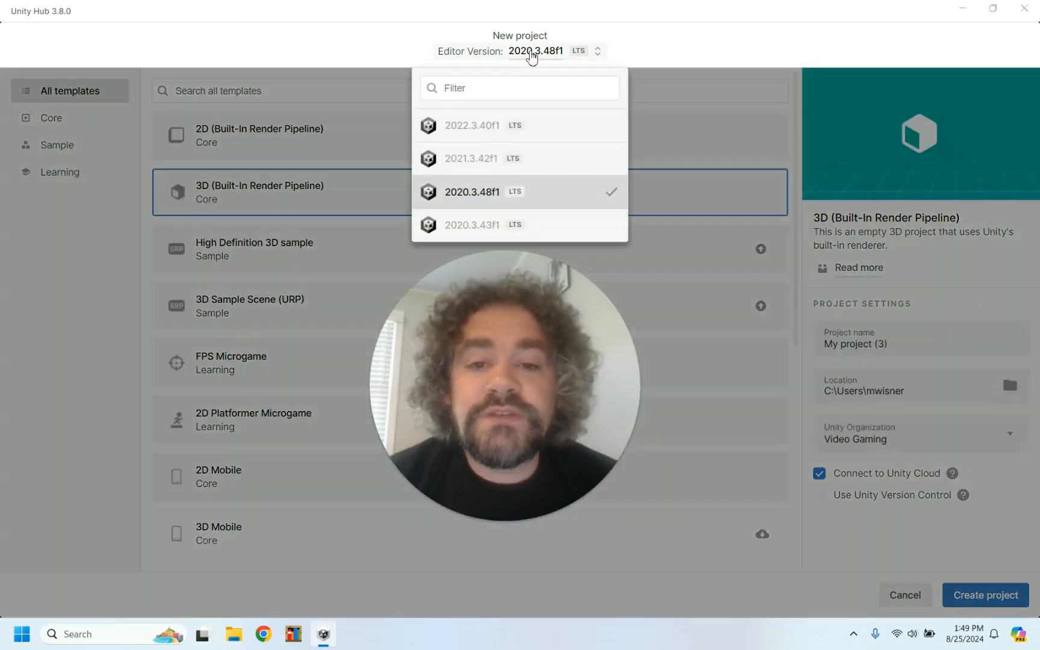
click(491, 126)
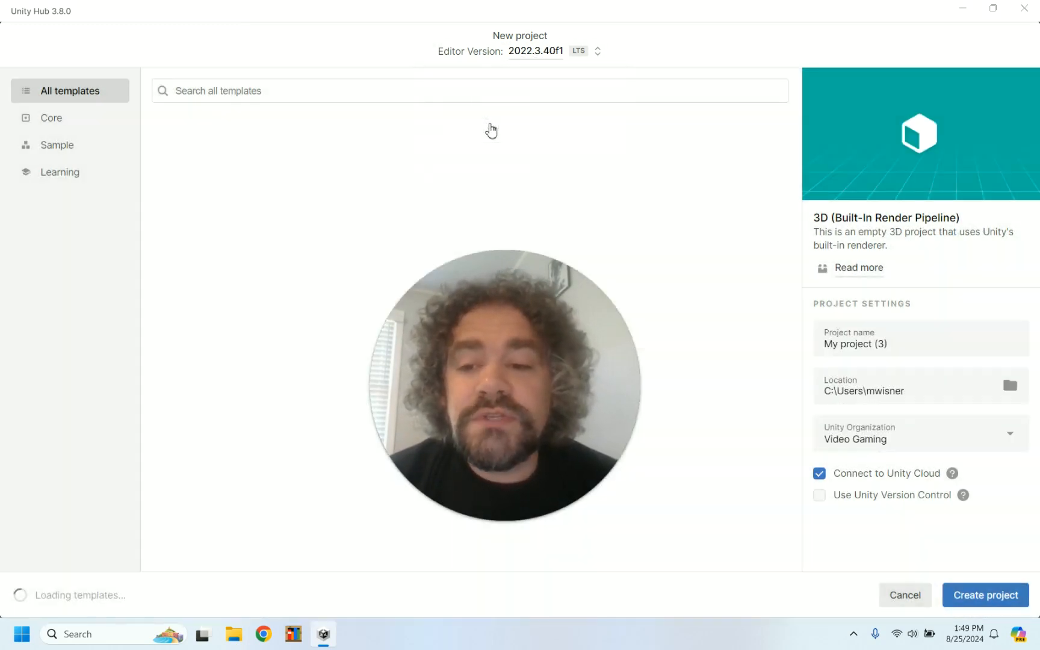
Step: Name the project Foundations and create it
drag(464, 319, 849, 81)
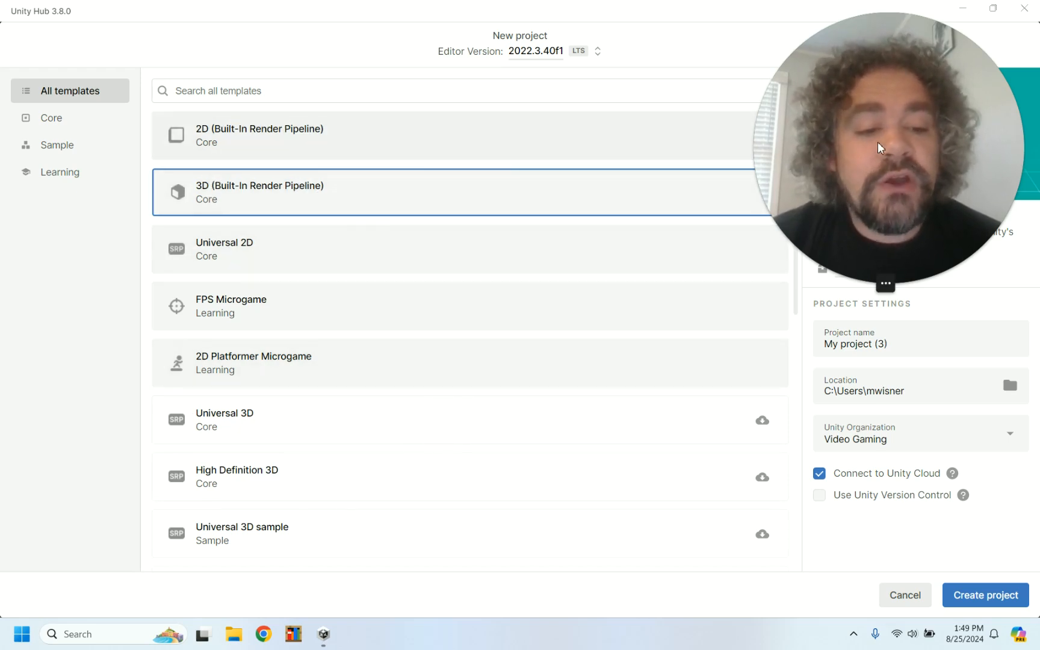
drag(892, 204, 613, 518)
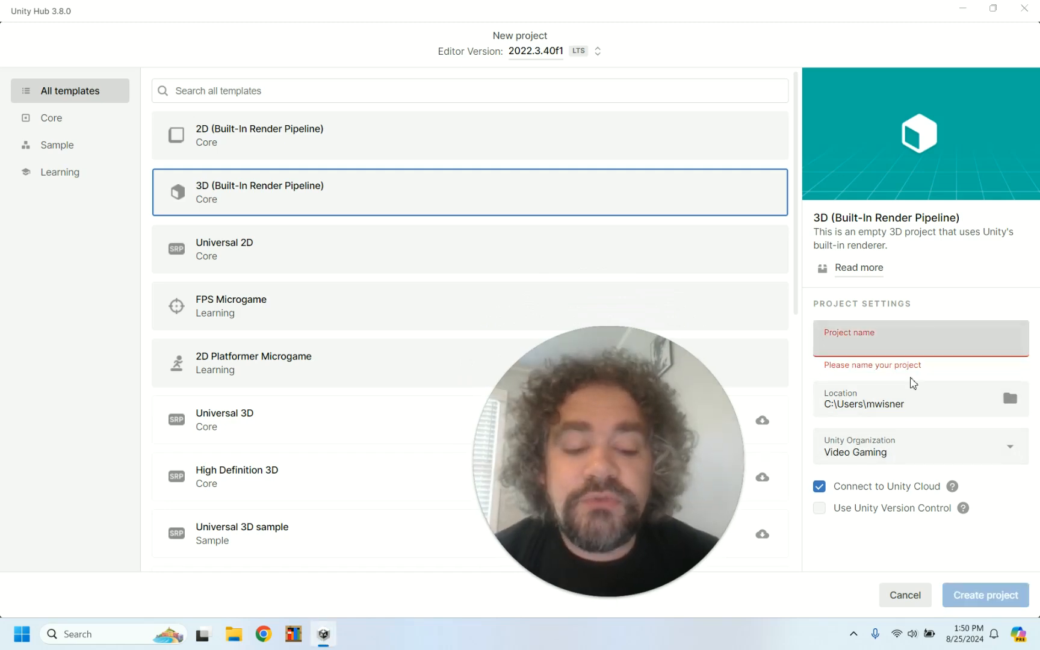
text(oundations)
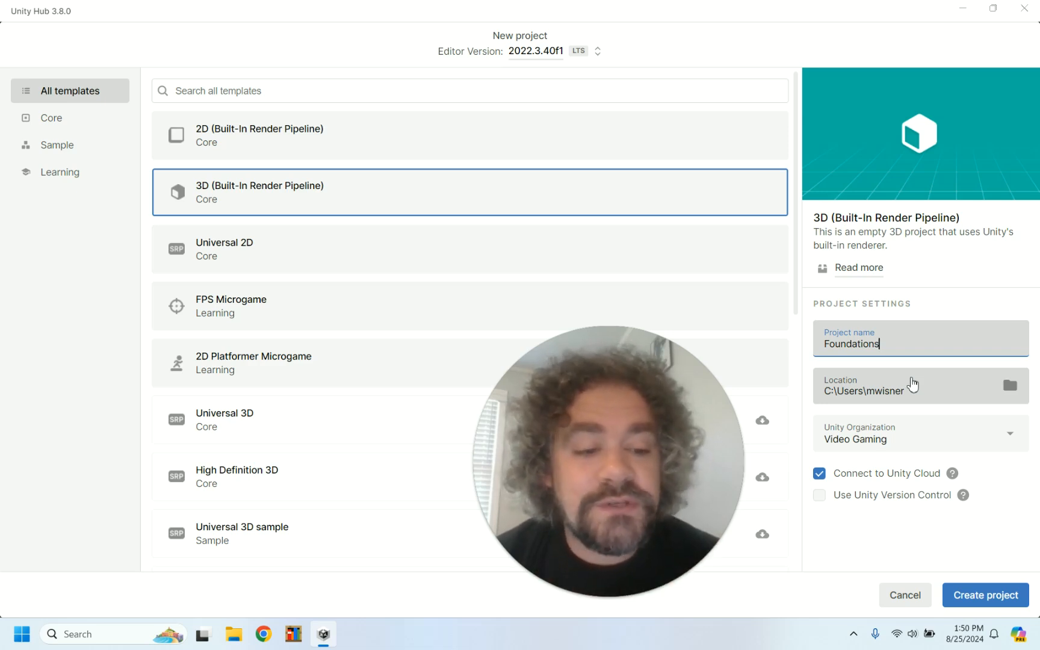
click(995, 595)
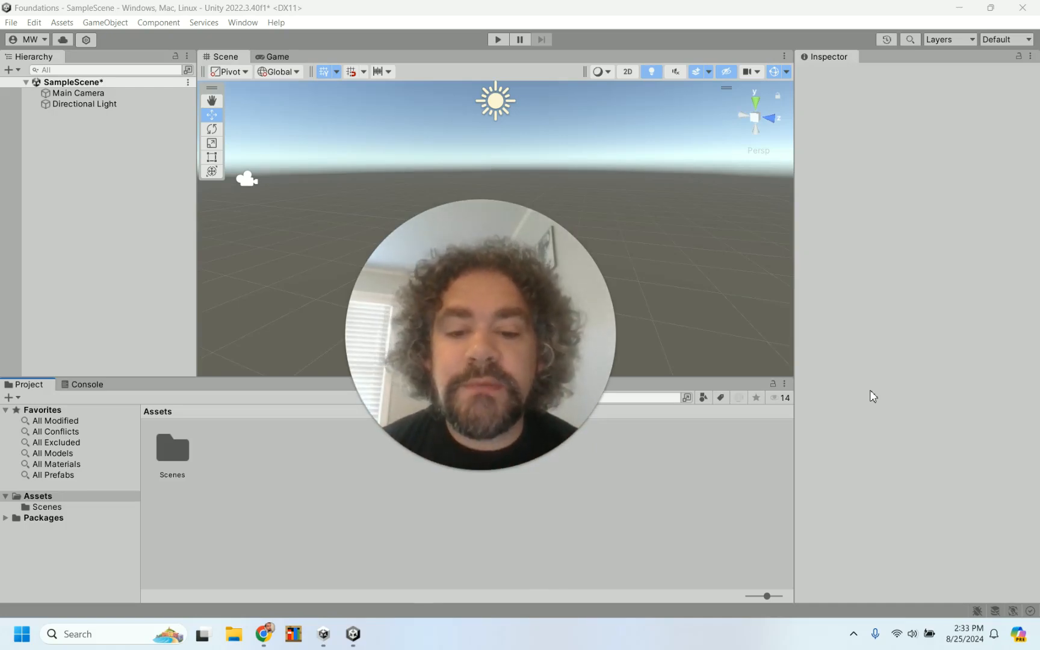
drag(514, 281, 901, 452)
click(348, 12)
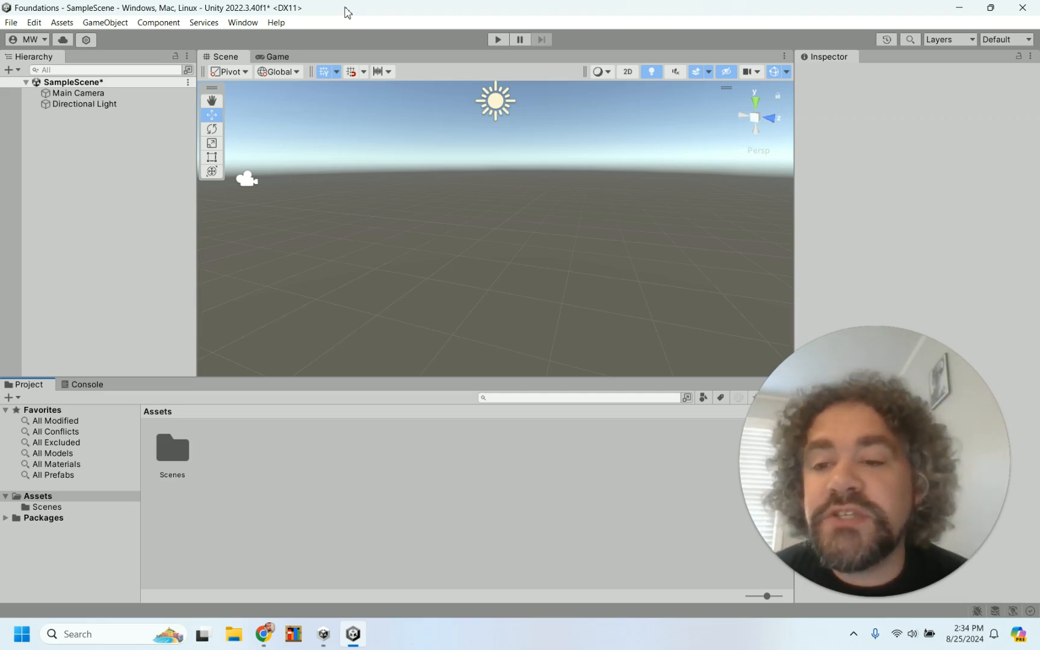
mouse_move(216, 96)
mouse_down()
mouse_move(253, 101)
mouse_move(224, 137)
mouse_move(332, 125)
mouse_move(222, 97)
mouse_up()
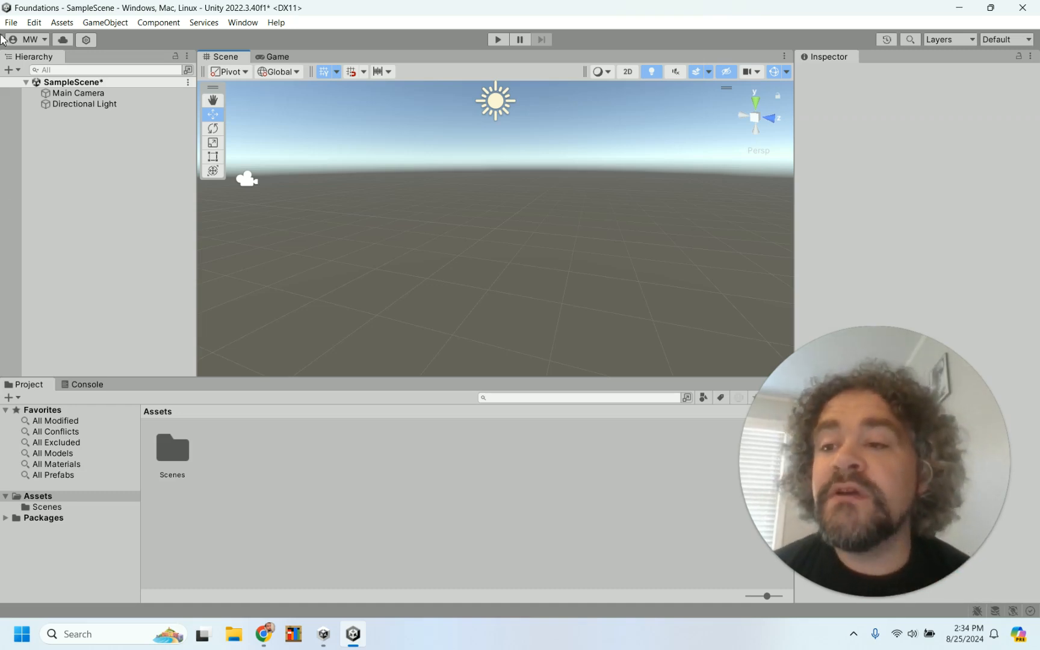
drag(850, 396, 274, 139)
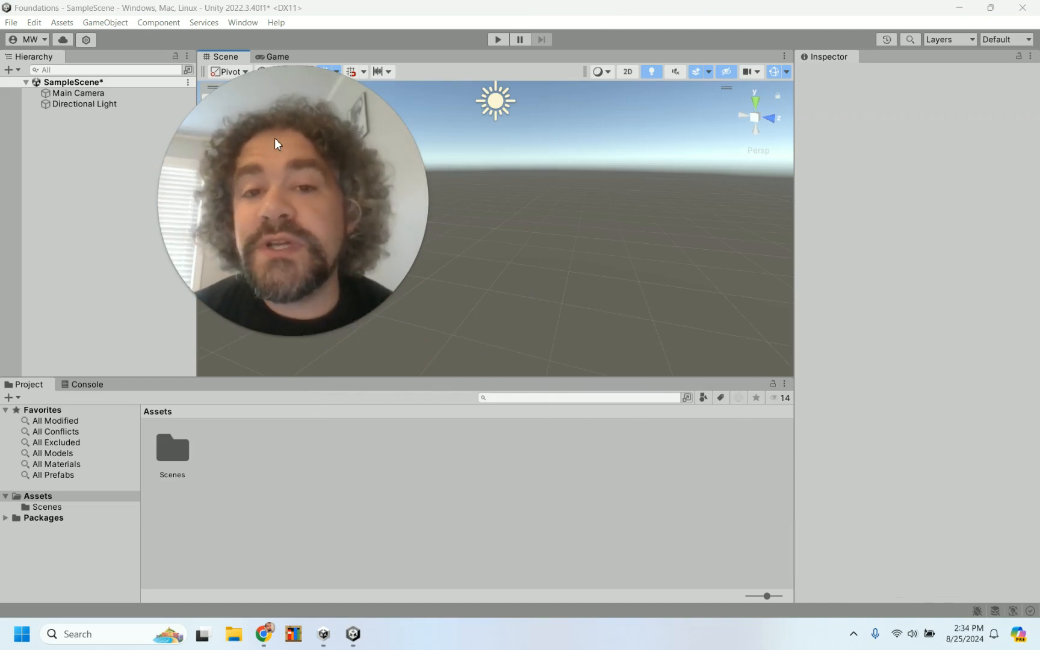
Step: Collapse and re-expand SampleScene, and inspect the properties of its Main Camera and Directional Light
click(25, 81)
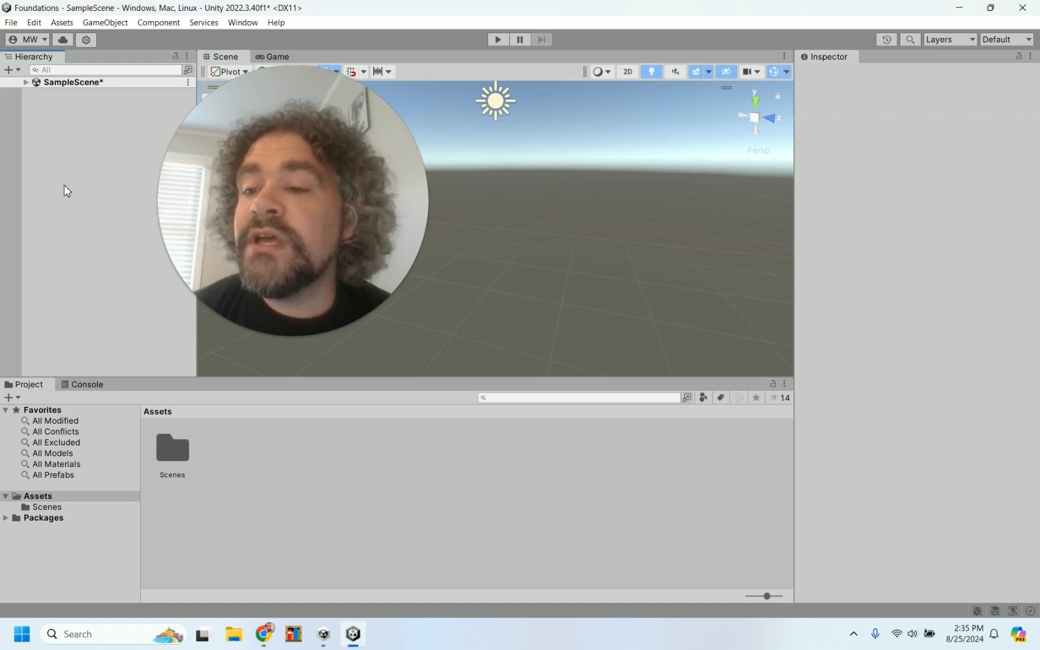
click(25, 82)
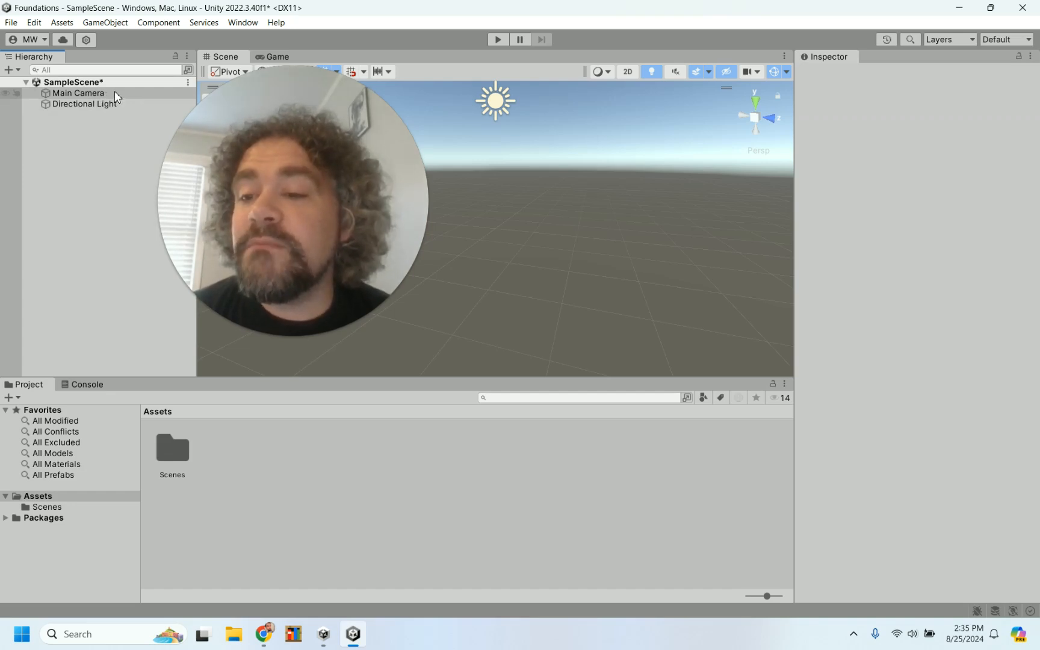
drag(231, 133, 88, 393)
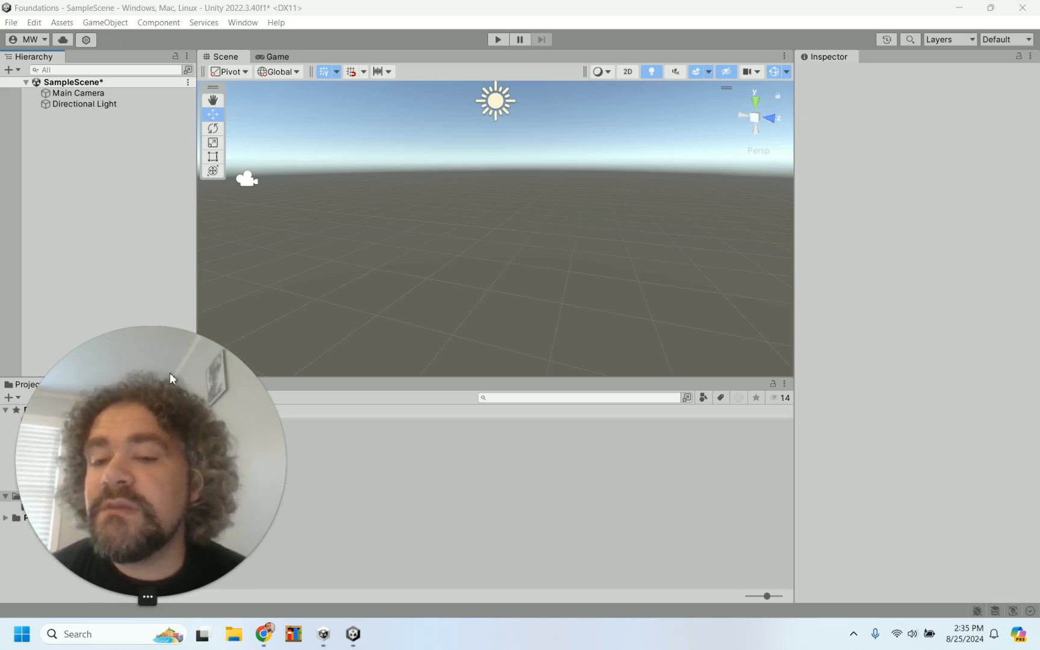
click(76, 94)
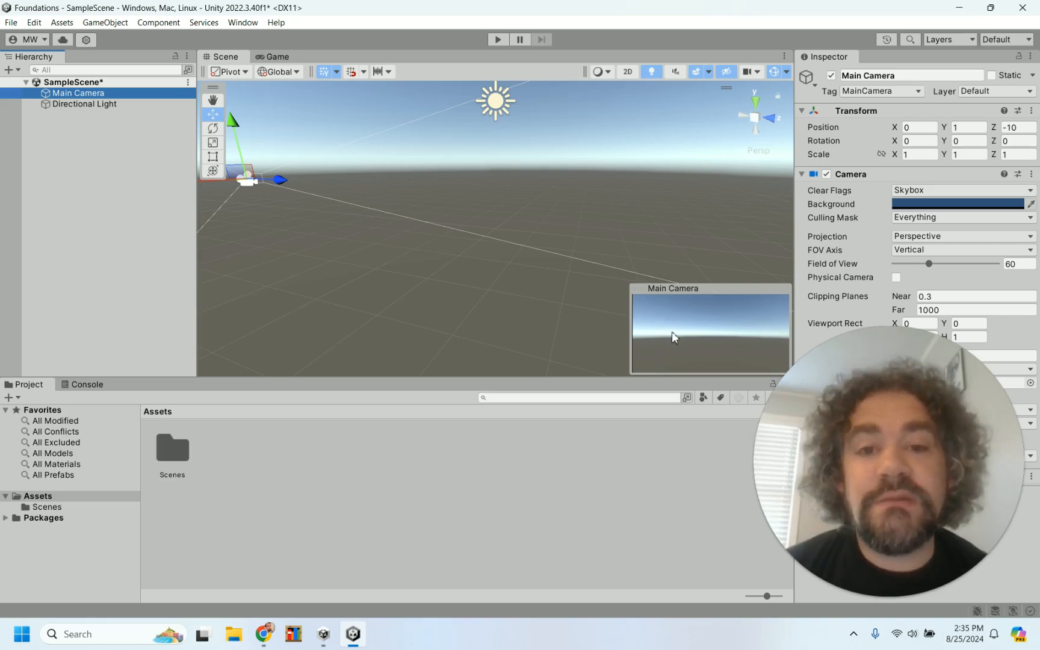
click(118, 103)
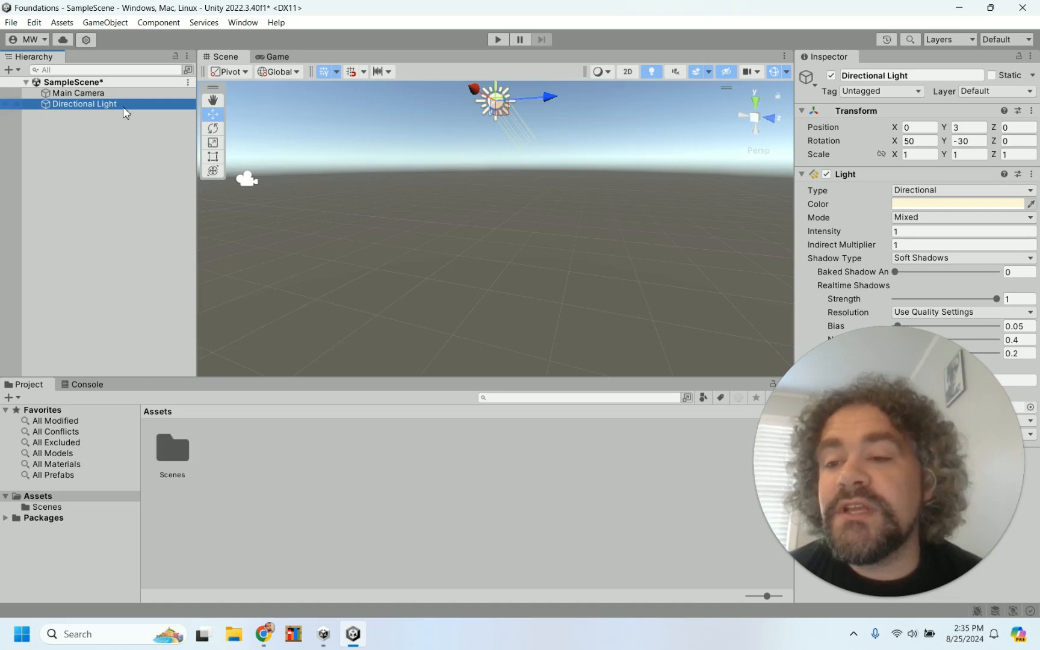
Step: Frame the Main Camera and the Directional Light one after the other in the Scene view
click(92, 95)
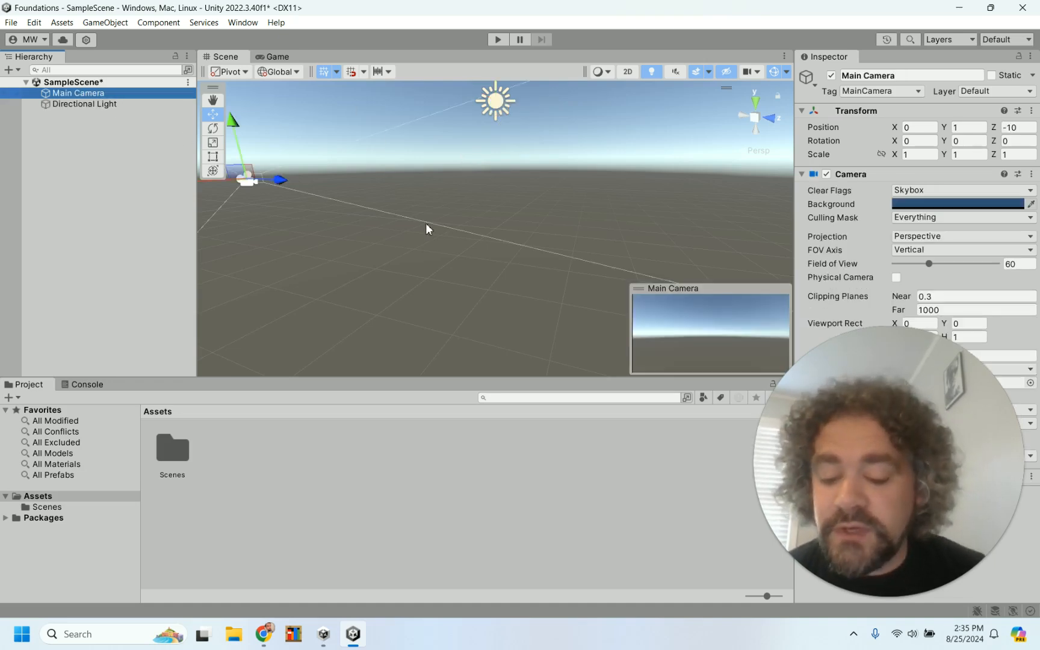
key(f)
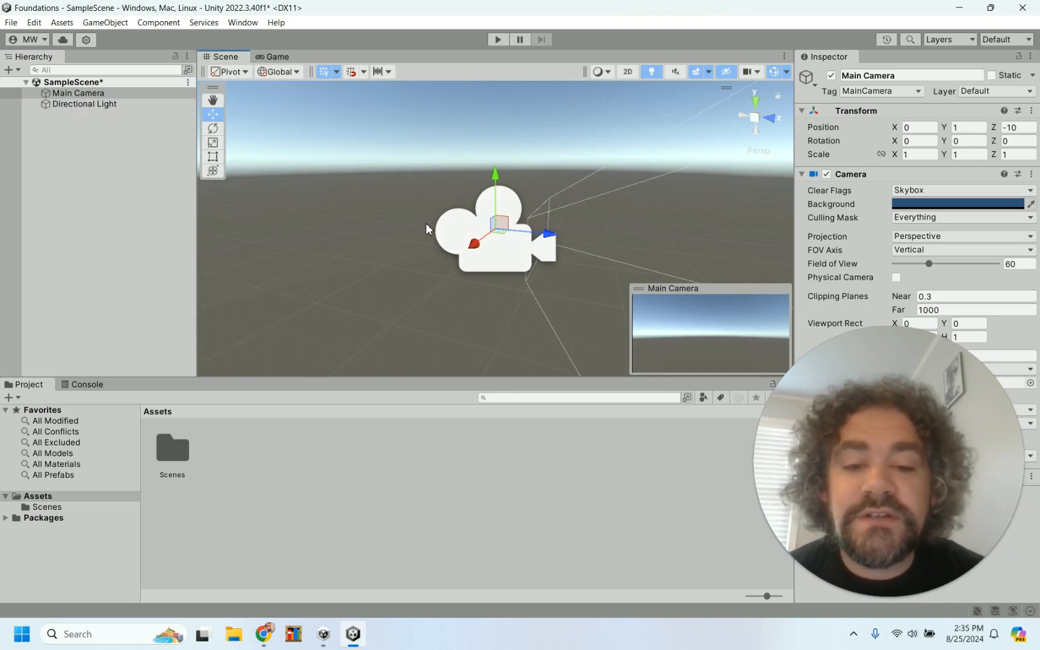
click(118, 103)
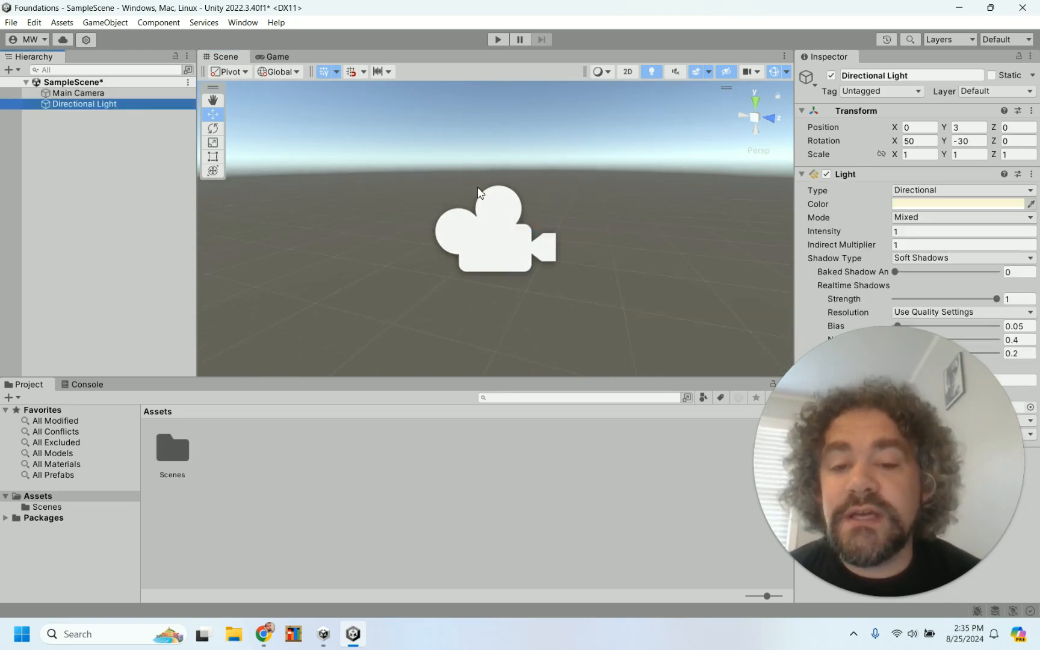
key(f)
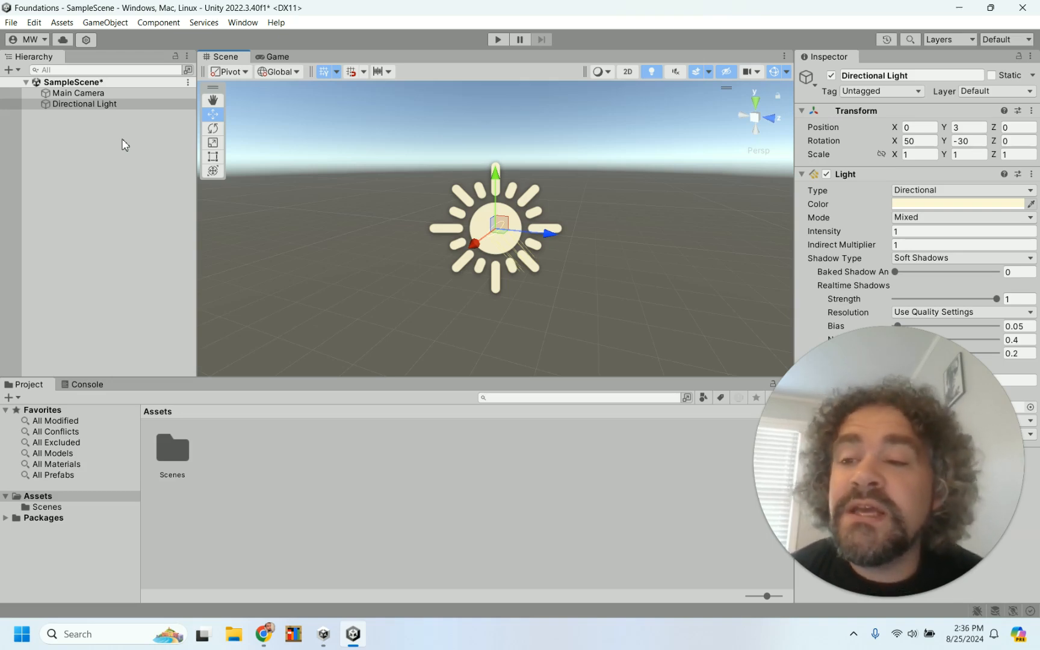
Step: Select the Main Camera and compare the Scene view with the Game view, ending in the Game view
click(104, 94)
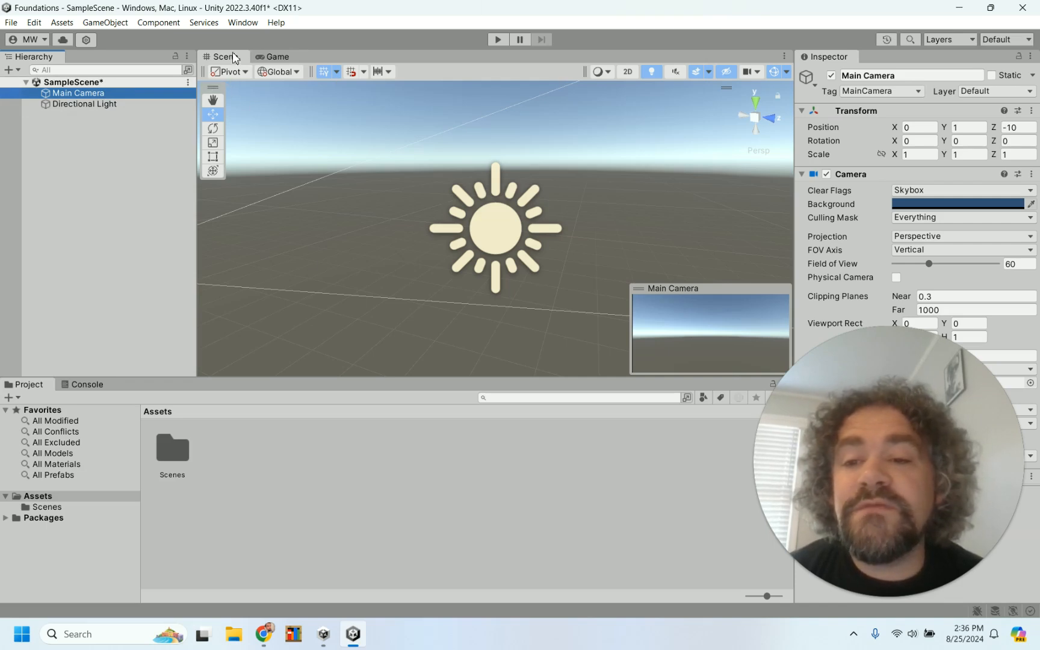
click(278, 57)
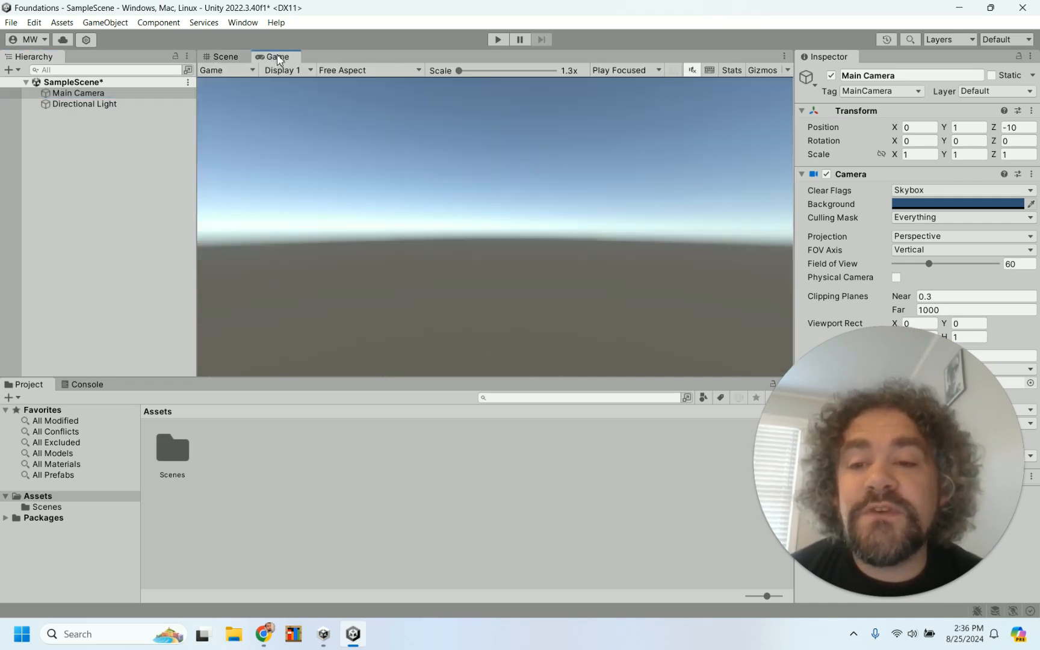
click(230, 60)
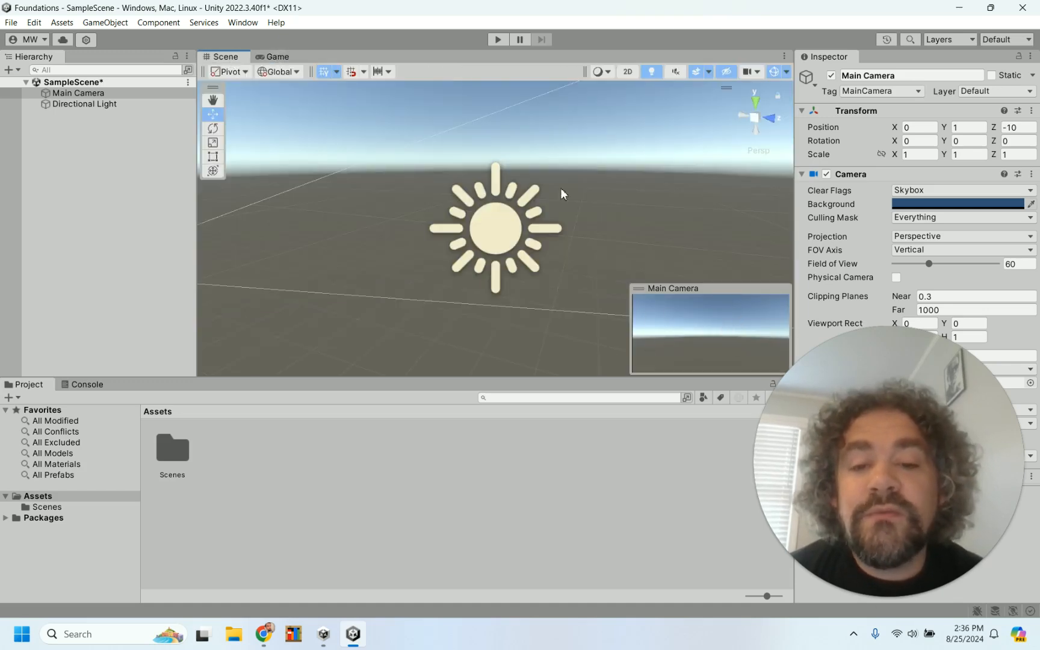
click(264, 58)
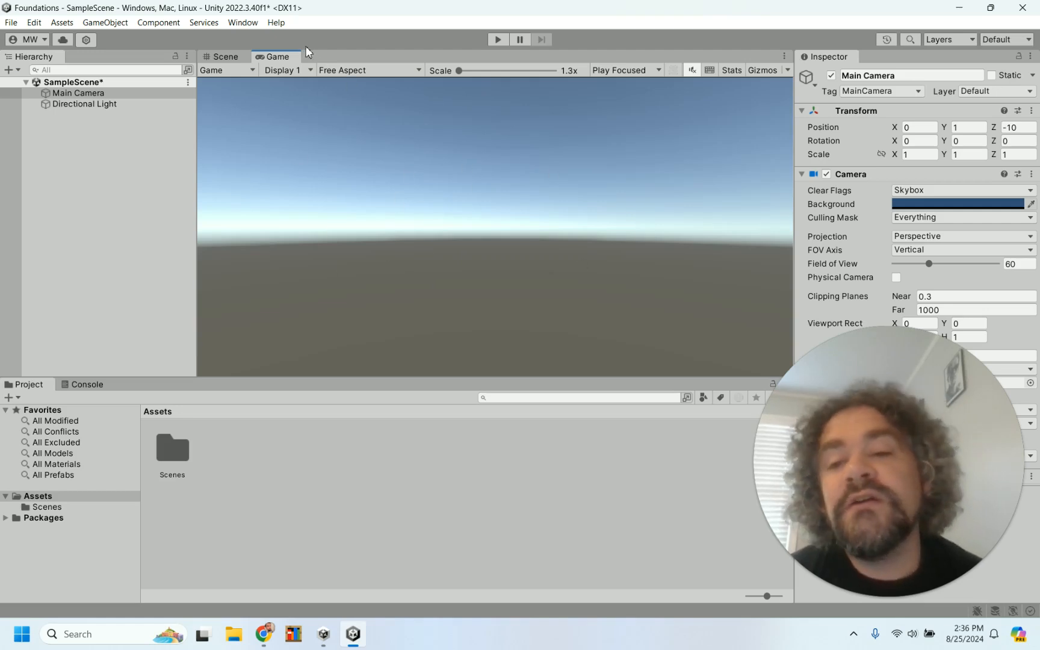
Step: Return to the Scene view and inspect the properties of the Main Camera and the Directional Light
click(217, 57)
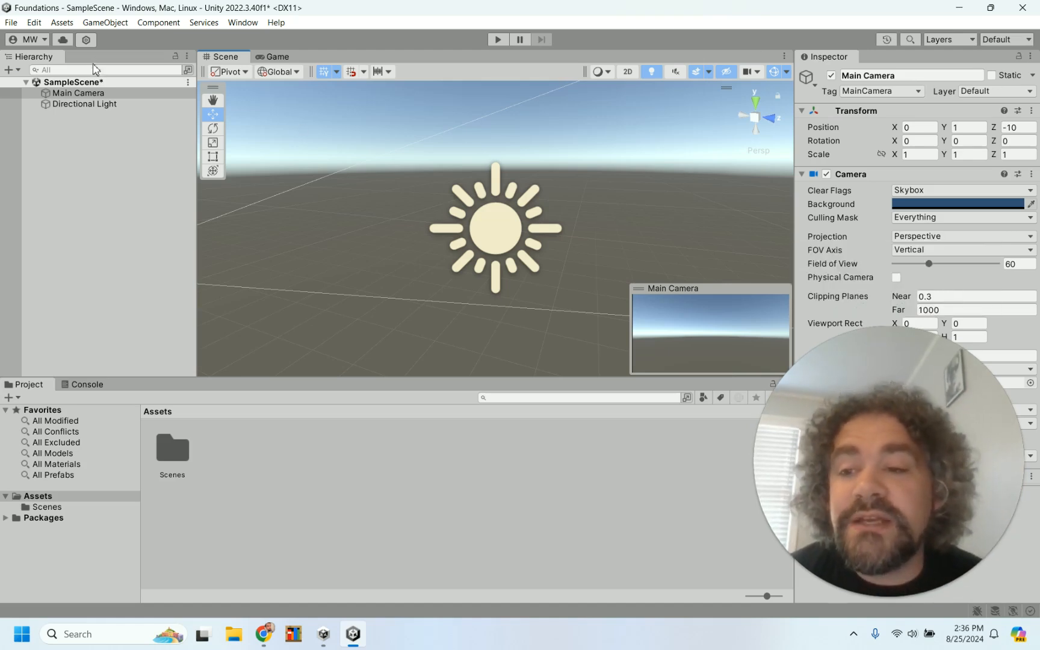
click(96, 92)
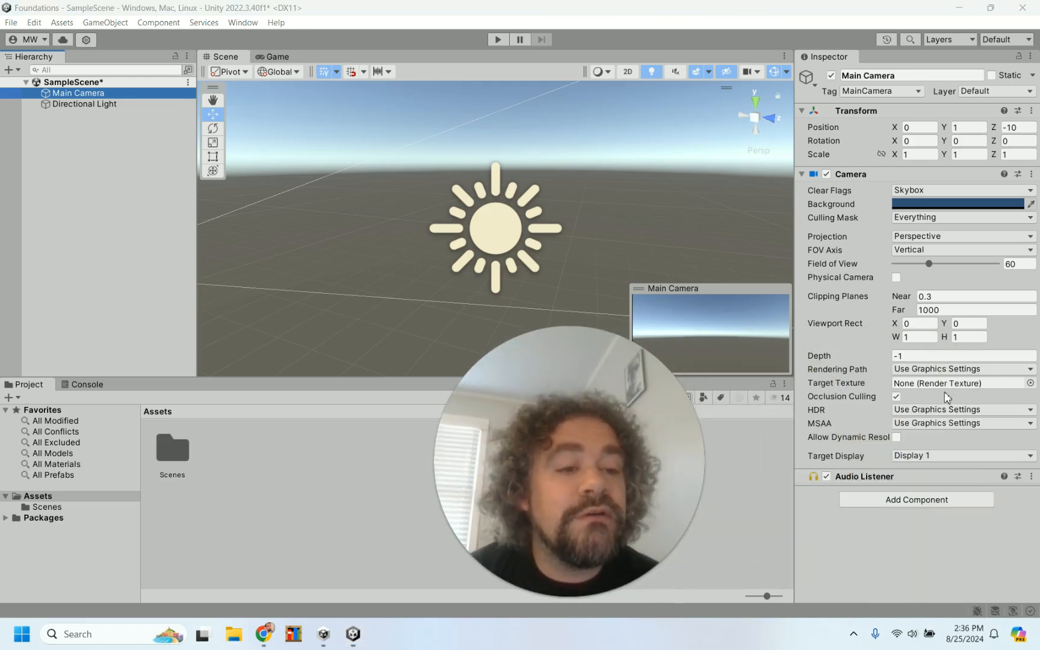
click(121, 106)
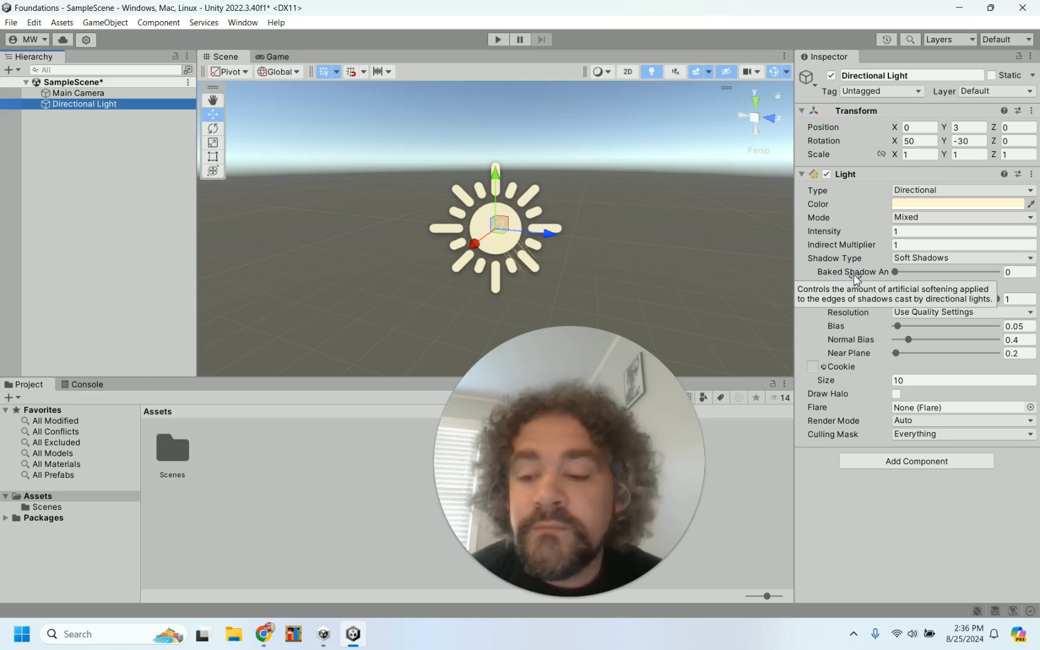
drag(580, 454, 283, 462)
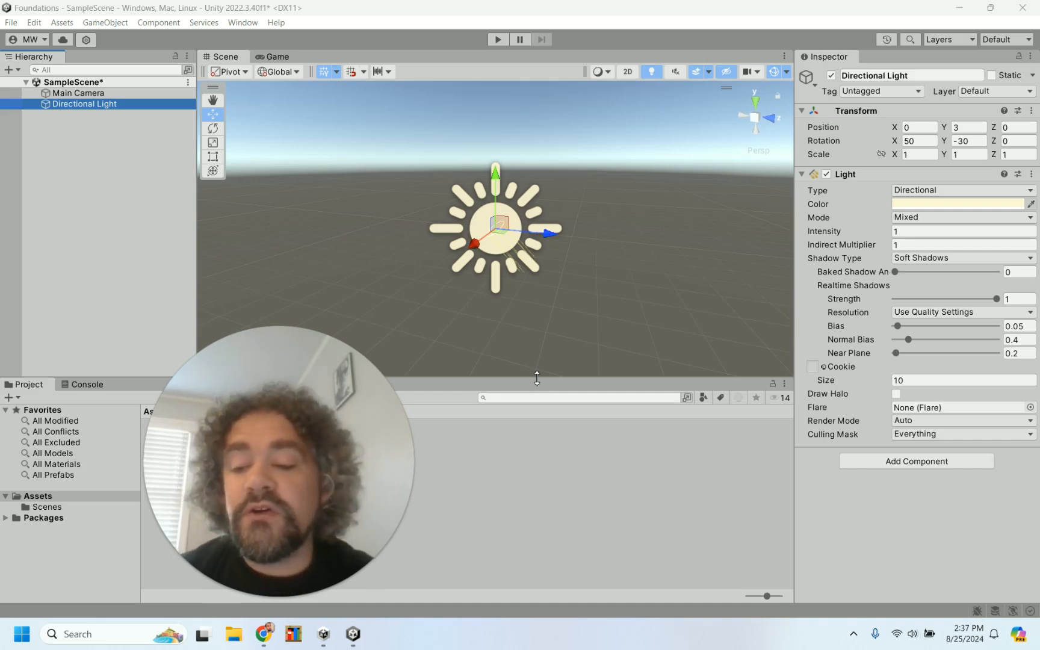
Step: Browse the project's favorite searches for all prefabs, all materials and all models
click(80, 475)
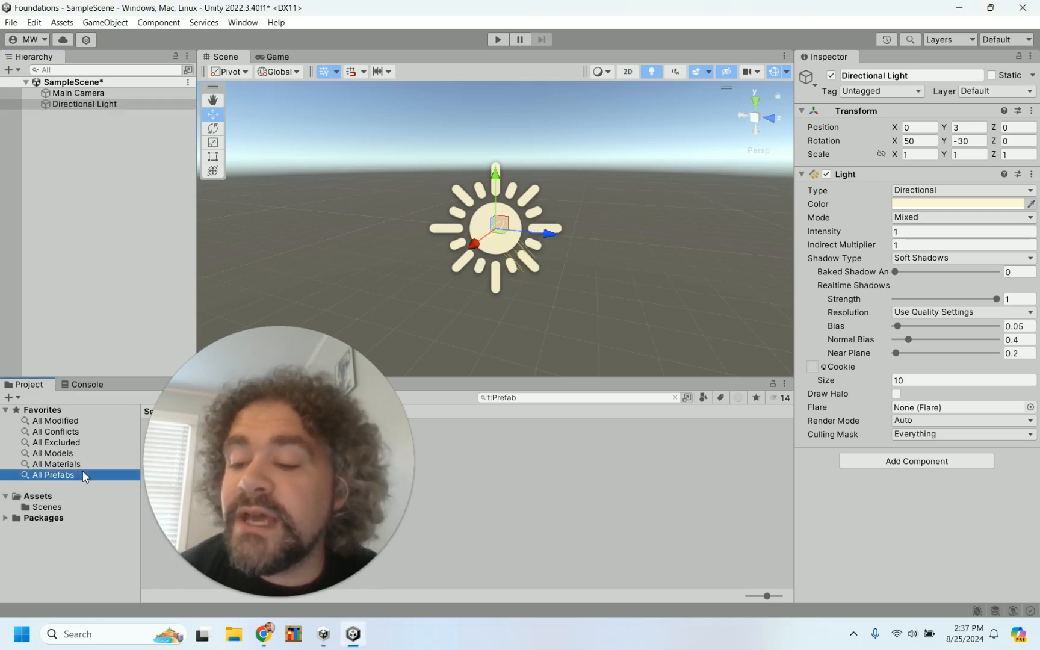
click(85, 463)
click(86, 453)
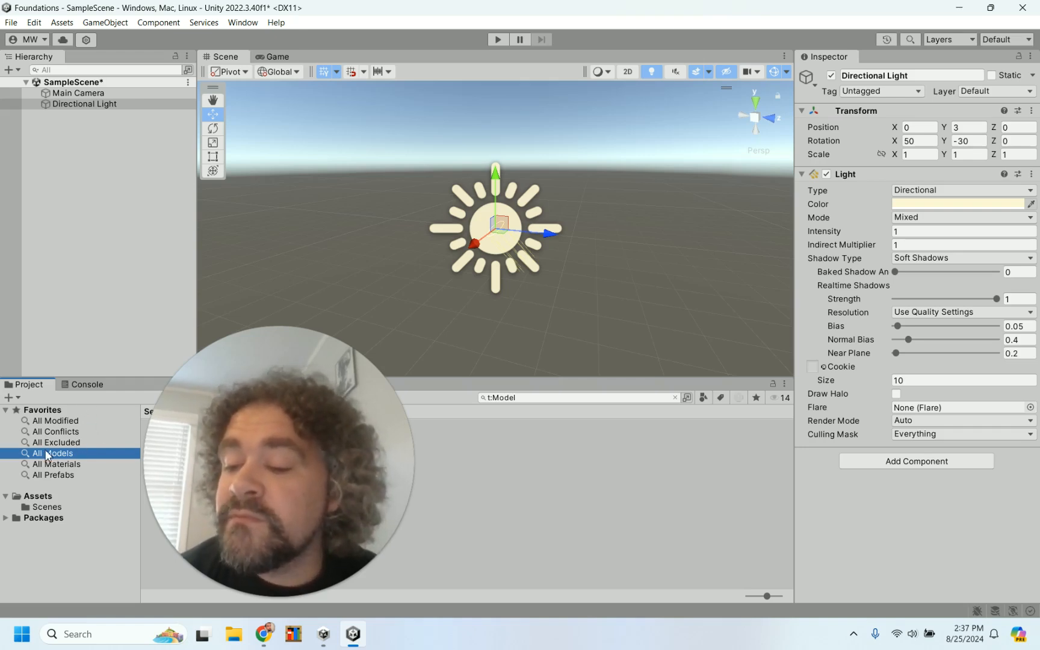
Step: Open the Scenes folder inside Assets and select the SampleScene asset
click(40, 497)
drag(173, 480, 549, 592)
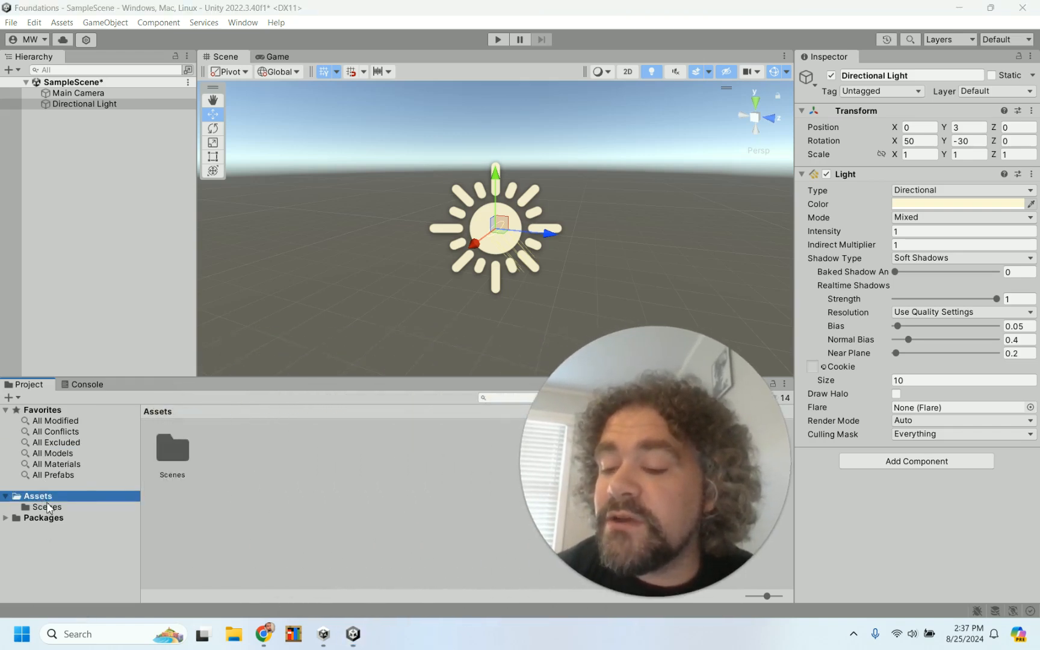
double_click(173, 448)
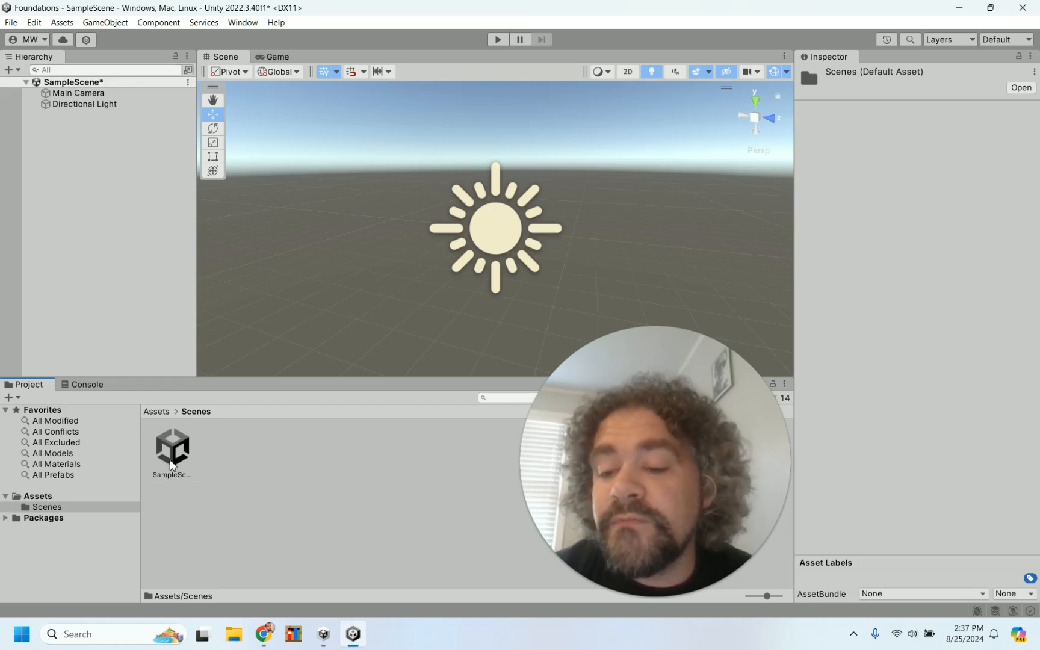
click(169, 467)
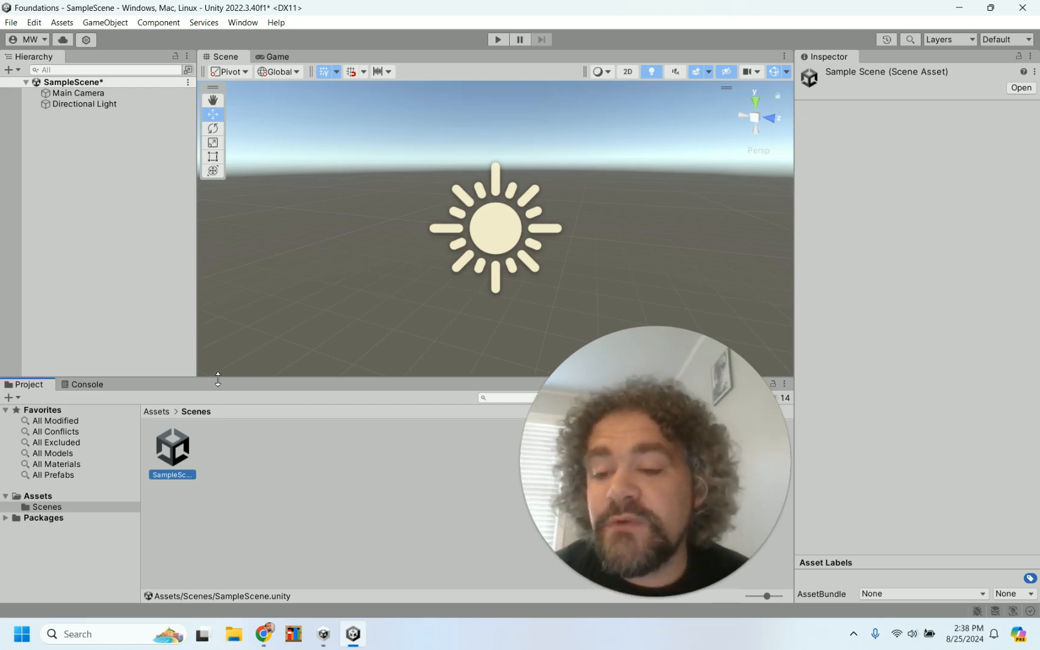
Step: Resize the editor panels: narrow the Hierarchy and Inspector to widen the Scene view, and make the Project panel taller
drag(217, 378, 211, 471)
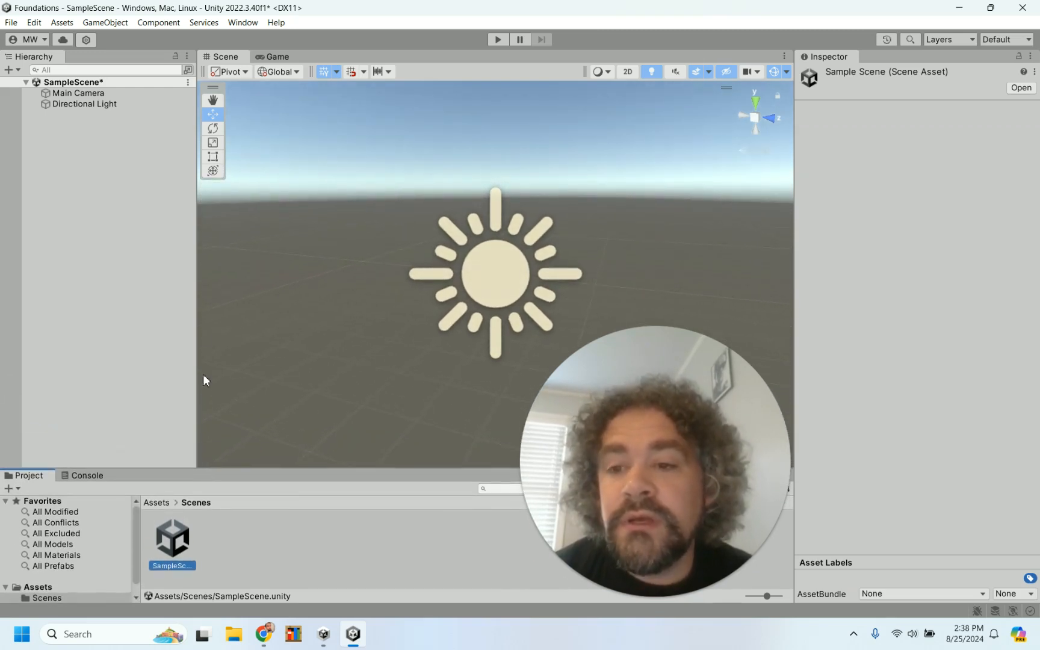
drag(197, 320, 160, 301)
drag(794, 209, 829, 216)
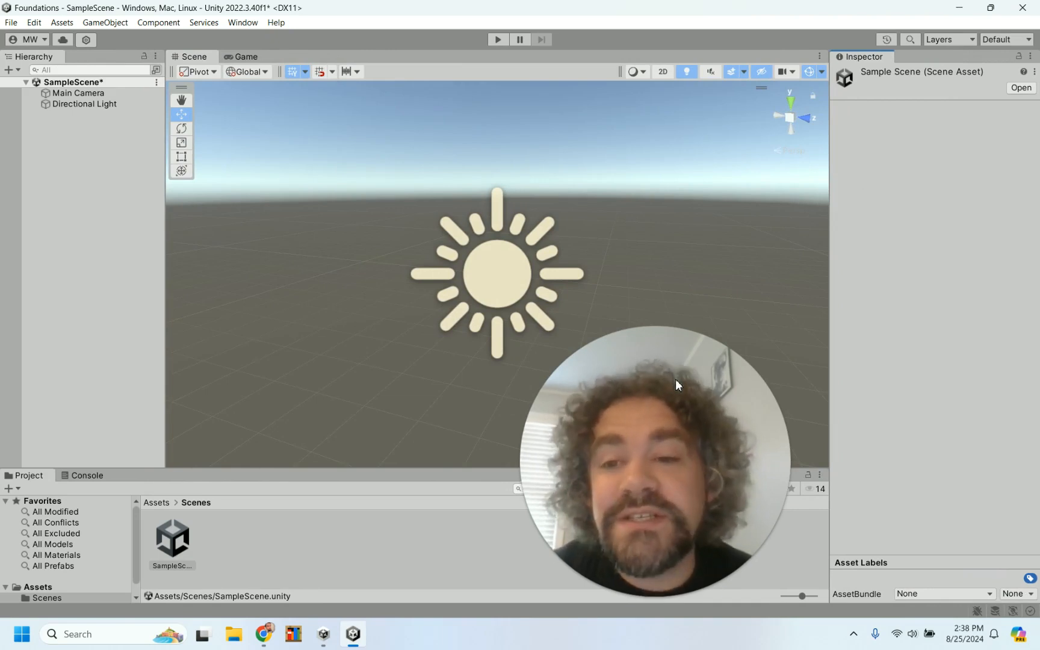
drag(378, 469, 368, 347)
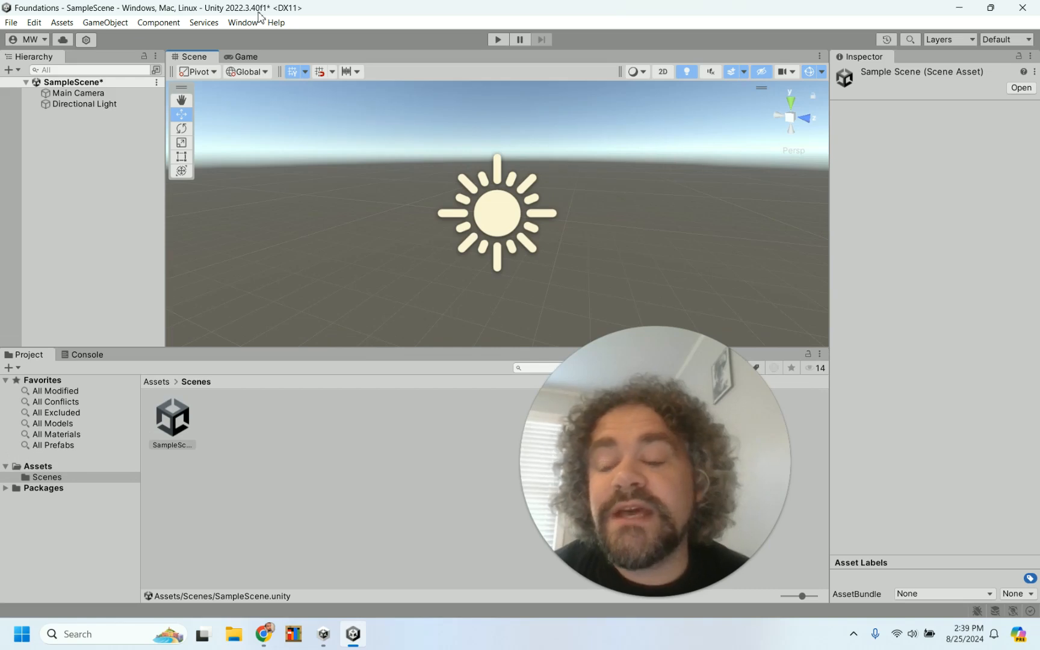
Step: Compare the Scene and Game views, and dock the Game view between Project and Console so it shows below the Scene view
click(243, 57)
click(192, 58)
click(245, 56)
drag(260, 57, 291, 189)
drag(295, 286, 68, 361)
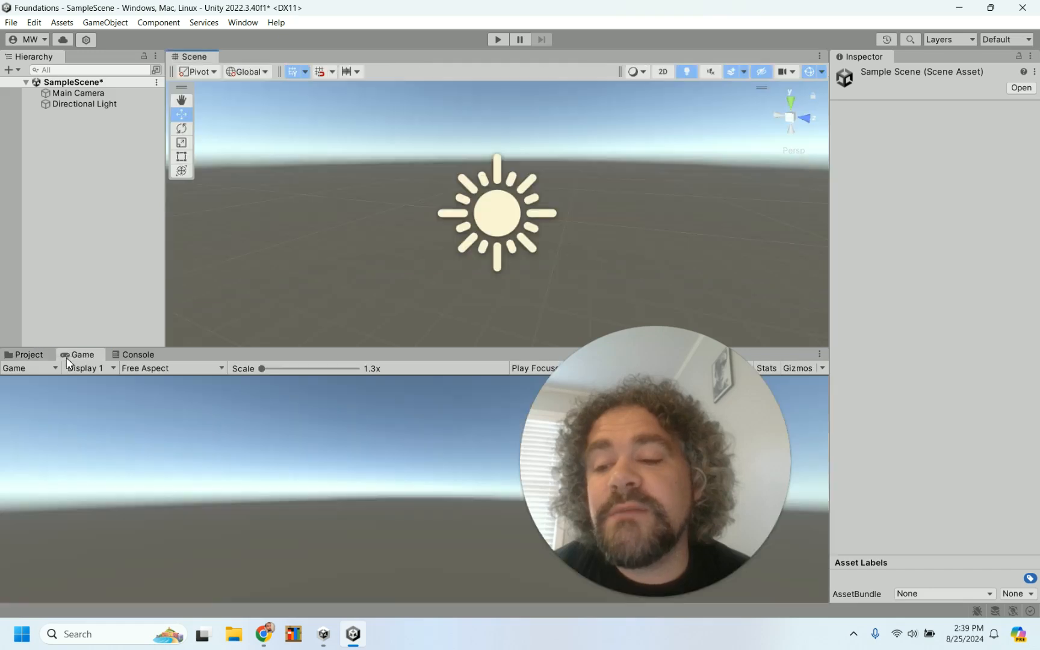
drag(672, 329, 906, 330)
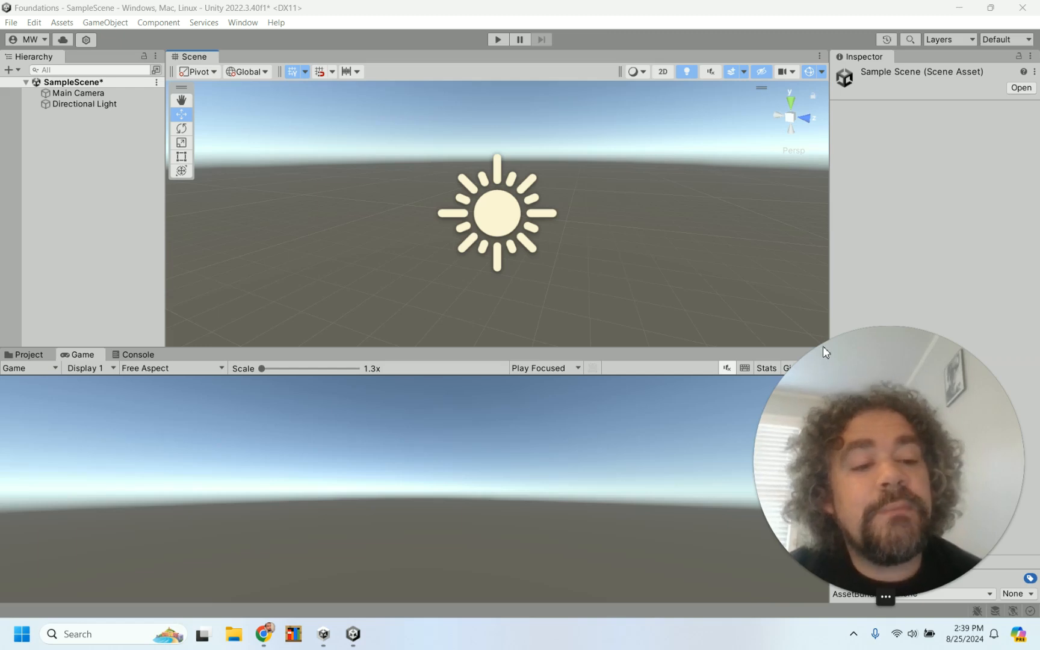
Step: Switch the editor to the 2 by 3 layout
drag(830, 361, 996, 77)
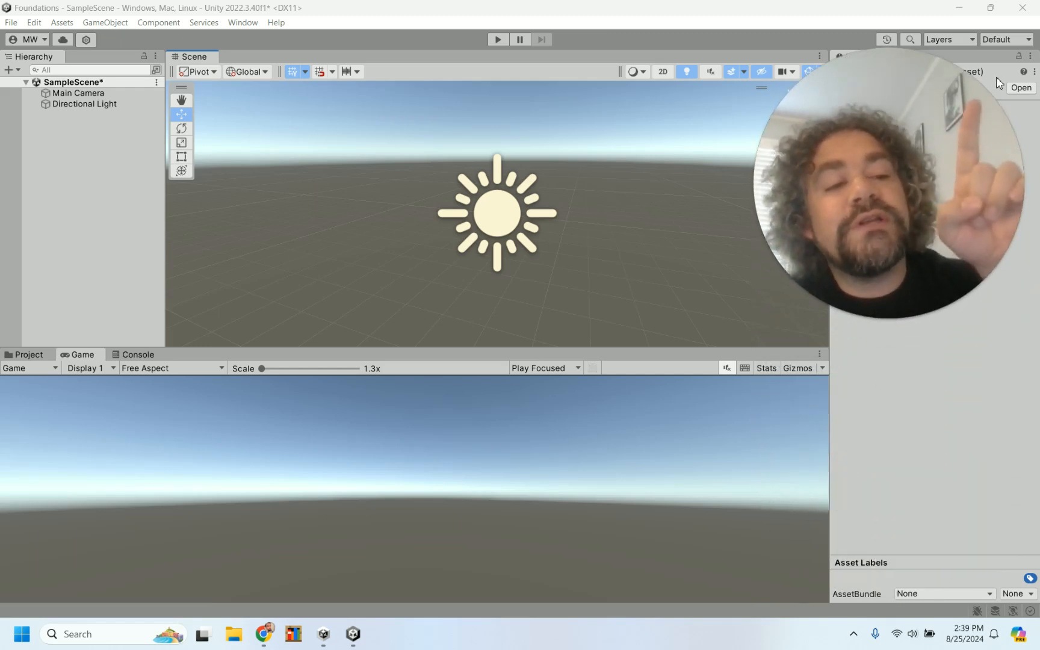
click(1003, 37)
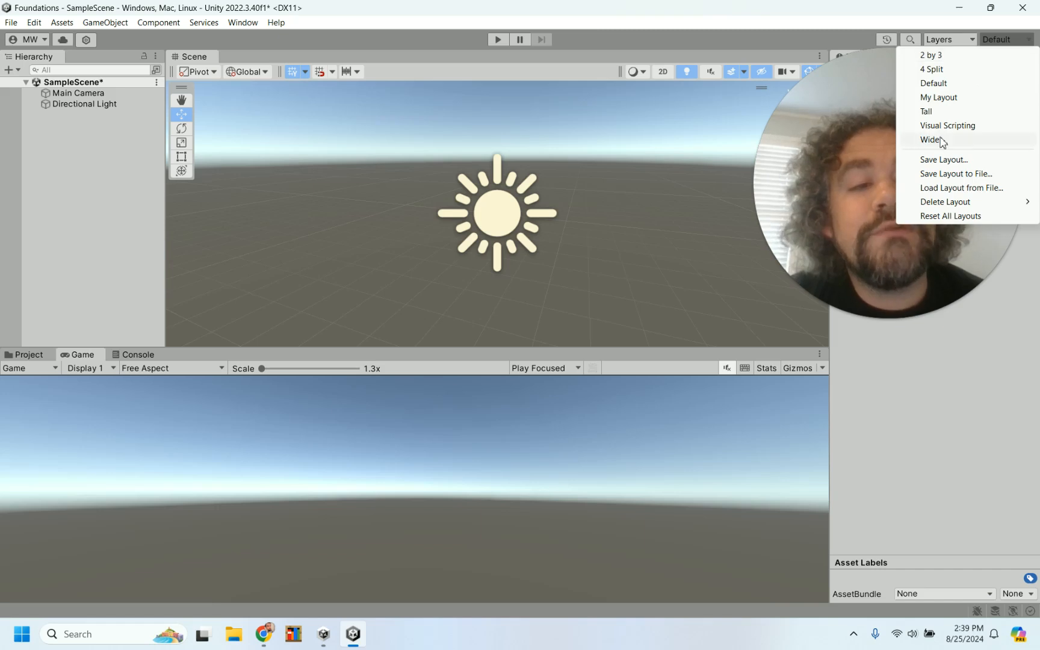
click(932, 55)
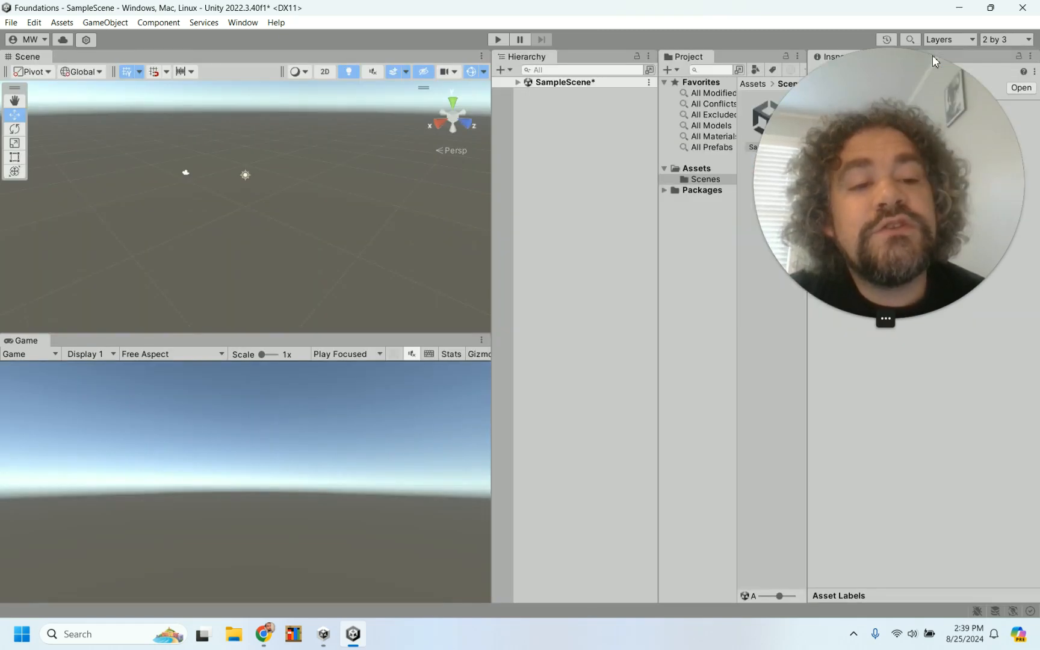
drag(918, 152, 933, 438)
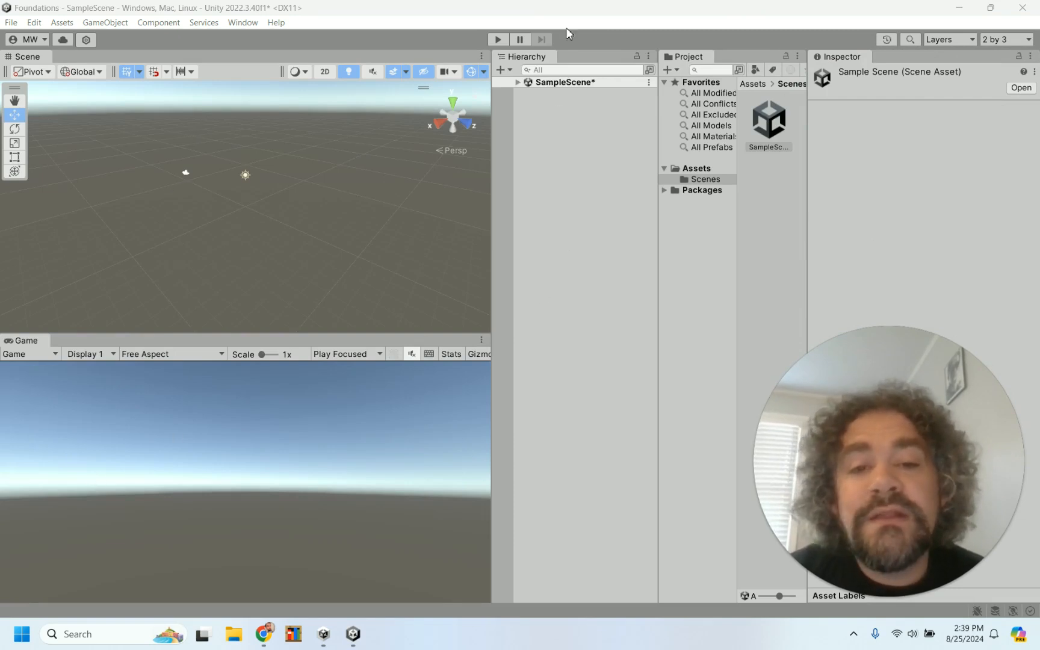
mouse_move(886, 432)
drag(886, 436, 333, 407)
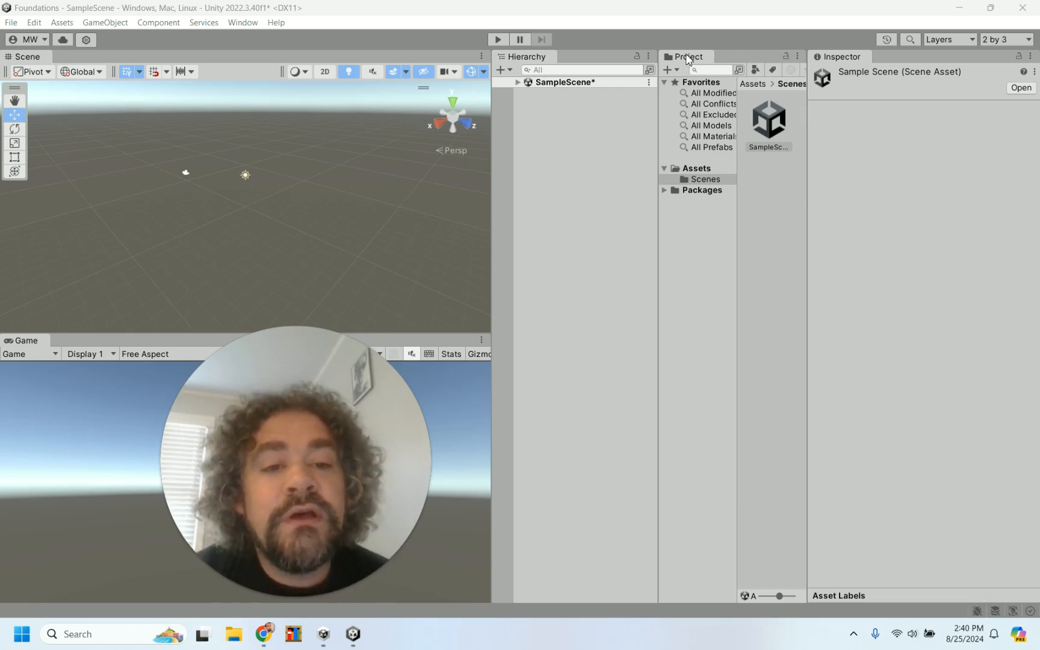
Step: Dock the Project panel below the Hierarchy, widen the Scene and Game views, narrow the Inspector, and enlarge the Project panel
drag(688, 57, 529, 523)
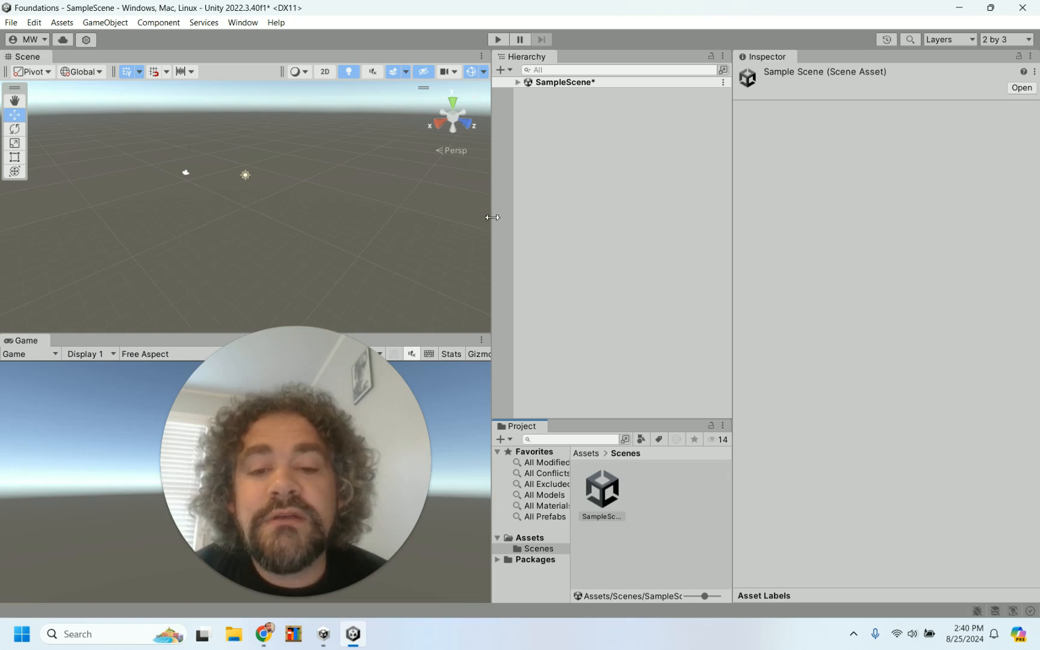
drag(492, 216, 568, 226)
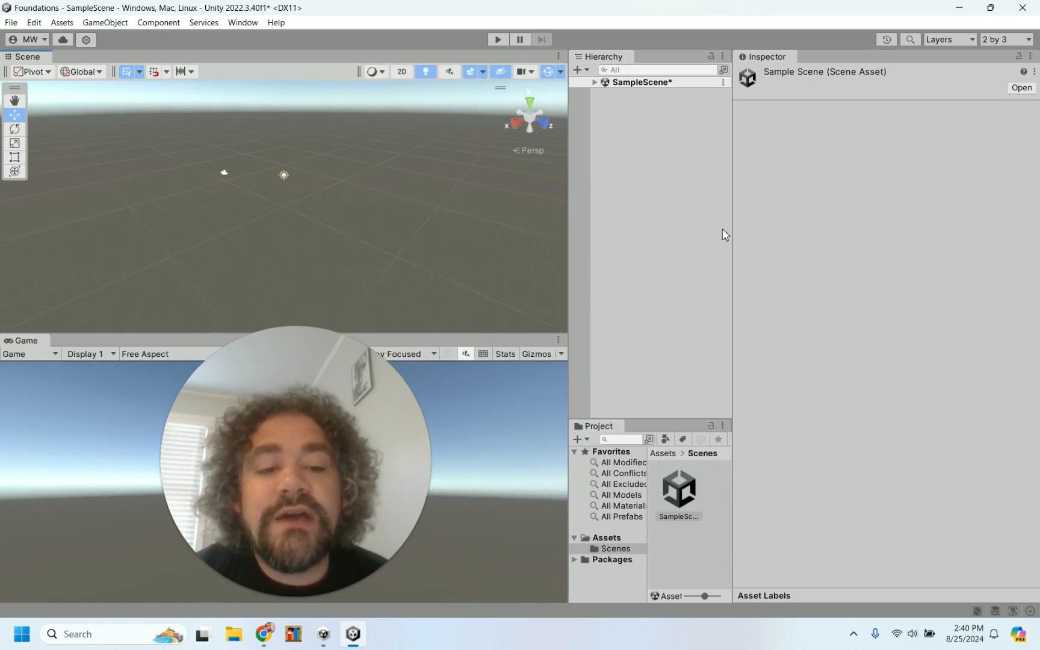
drag(733, 229, 808, 264)
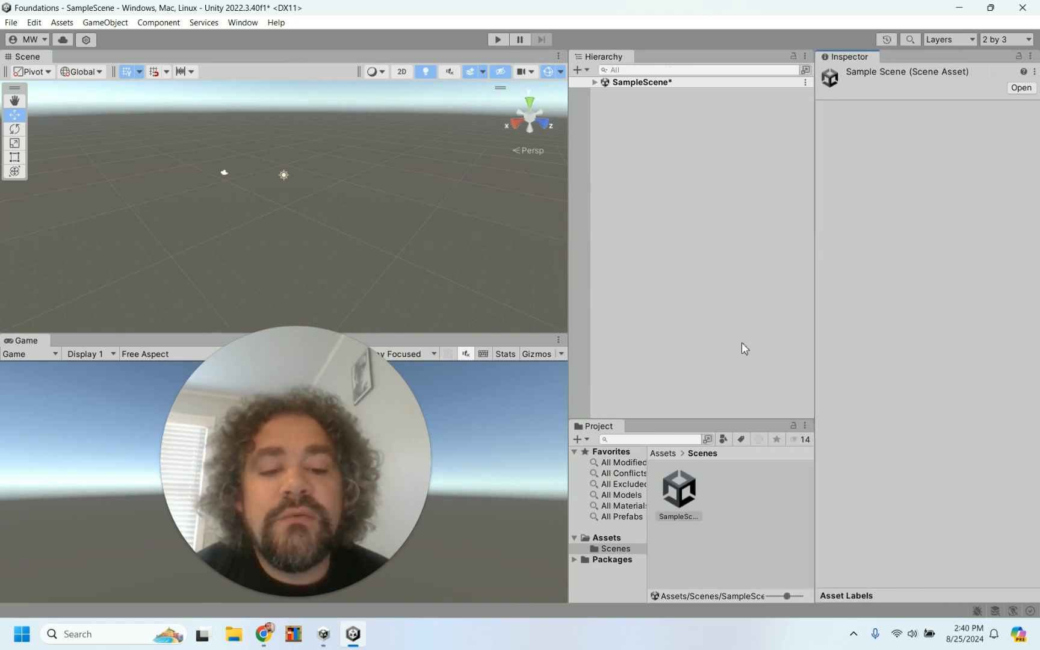
drag(698, 419, 697, 352)
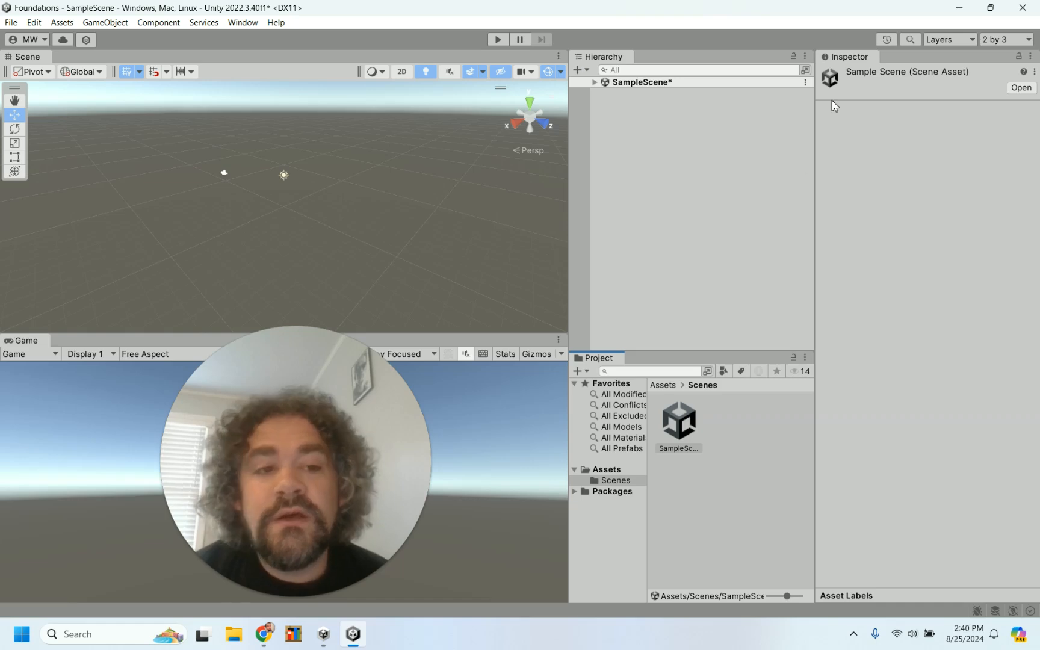
Step: Apply the 4 Split layout to view the scene from four angles, and return to the Default layout
click(1013, 41)
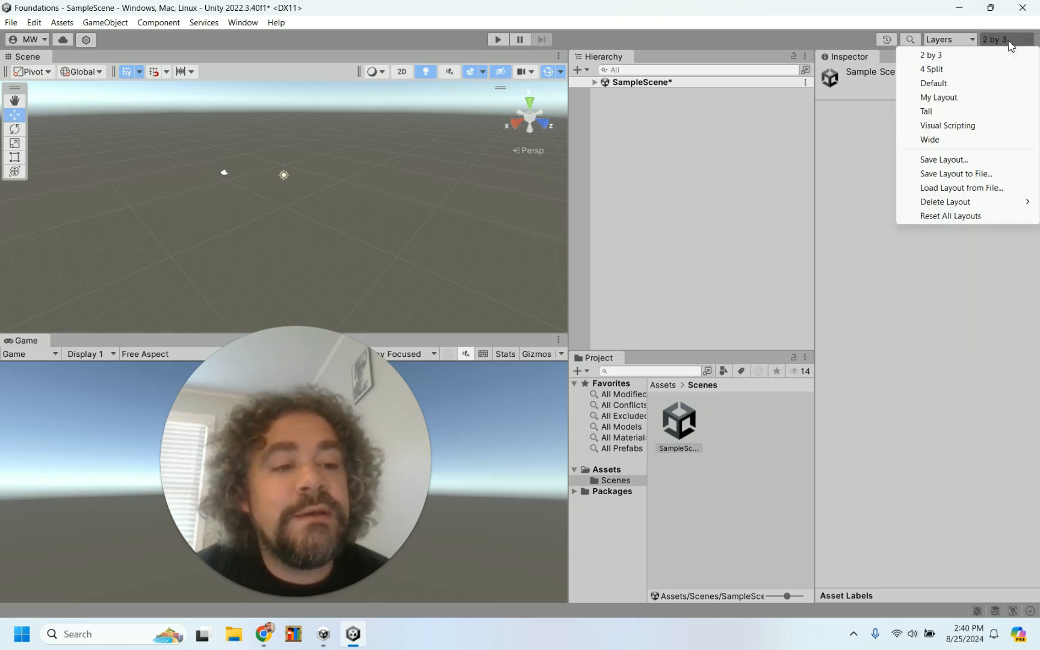
click(935, 70)
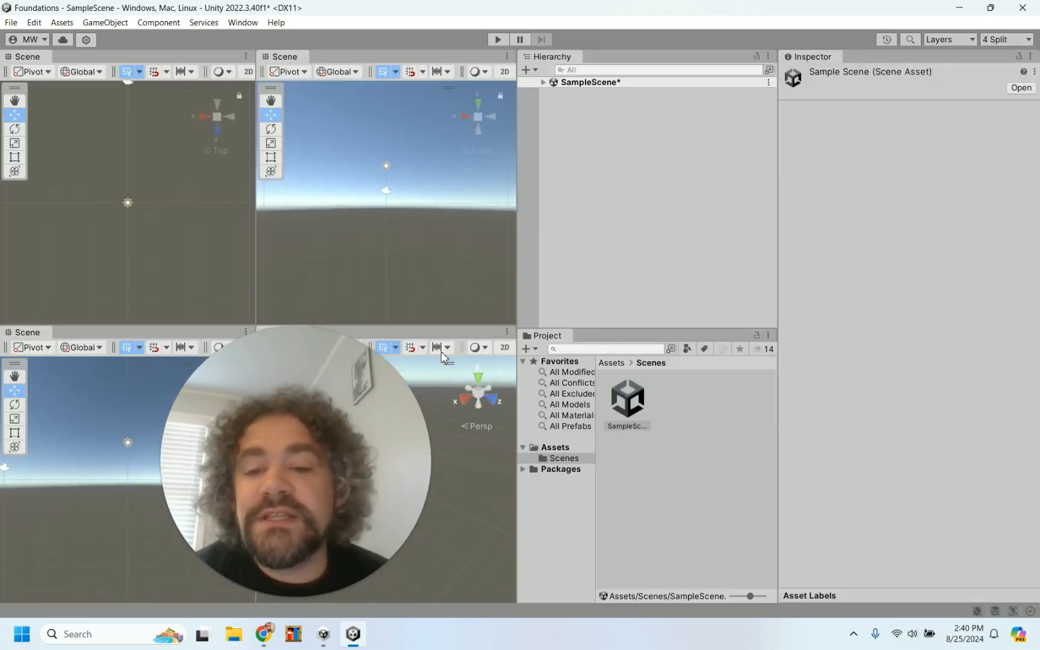
drag(784, 267, 969, 268)
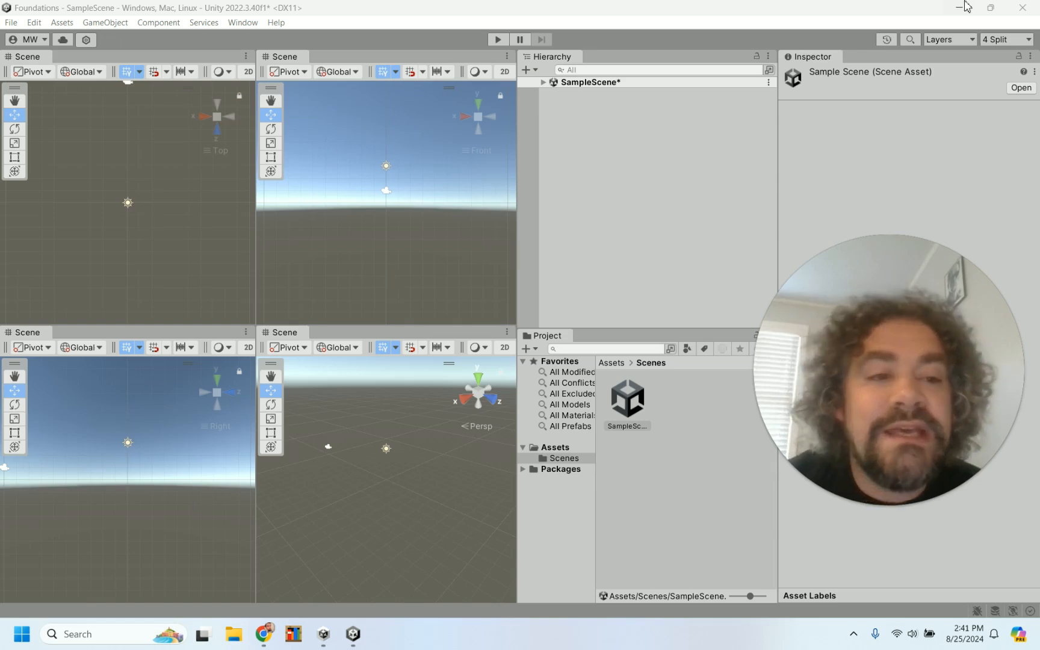
click(1006, 40)
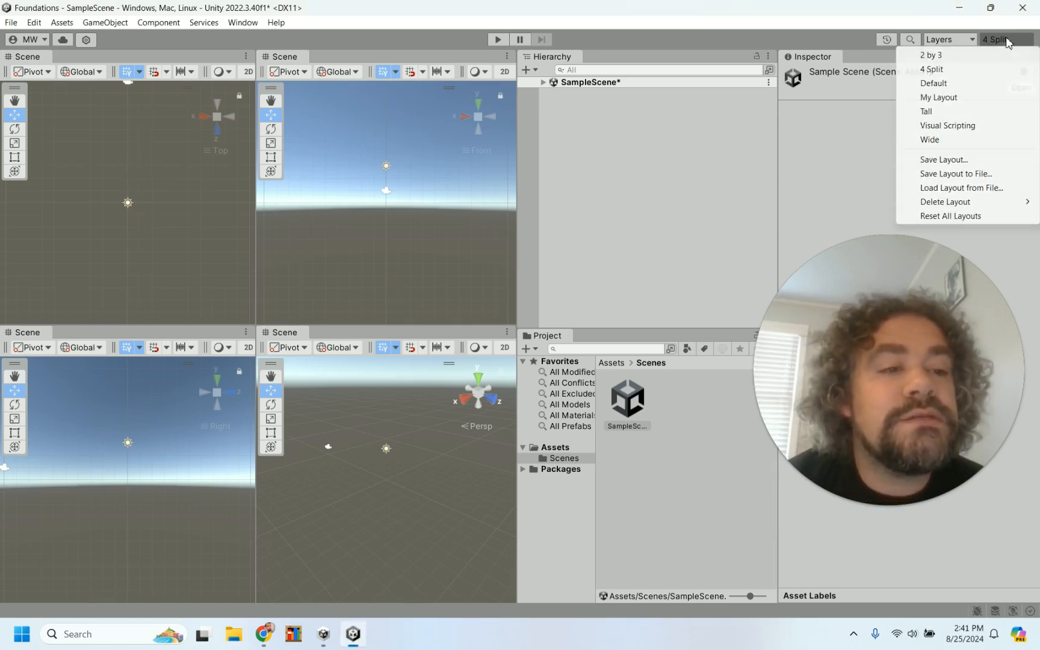
click(943, 84)
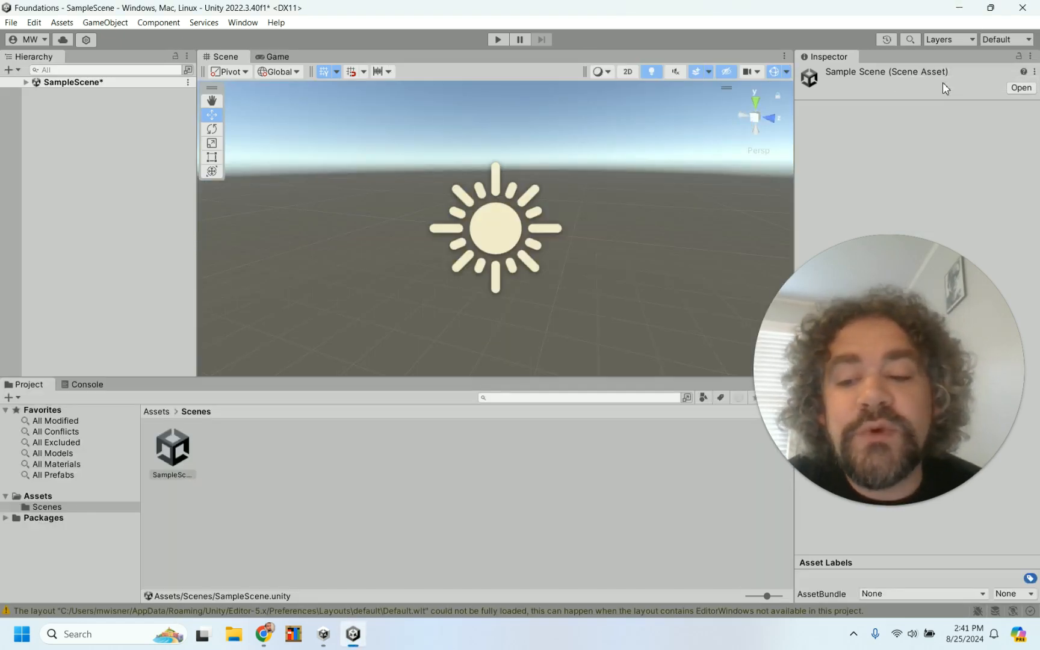
Step: Apply the Tall layout and compare its Scene and Game views, ending in the Game view
click(1013, 39)
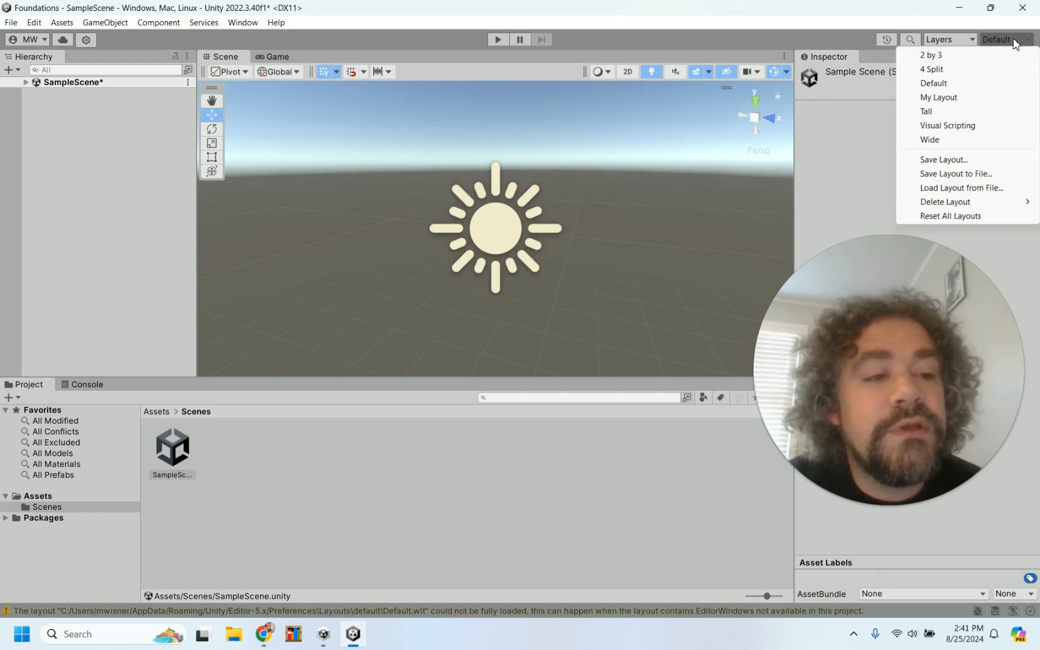
click(926, 113)
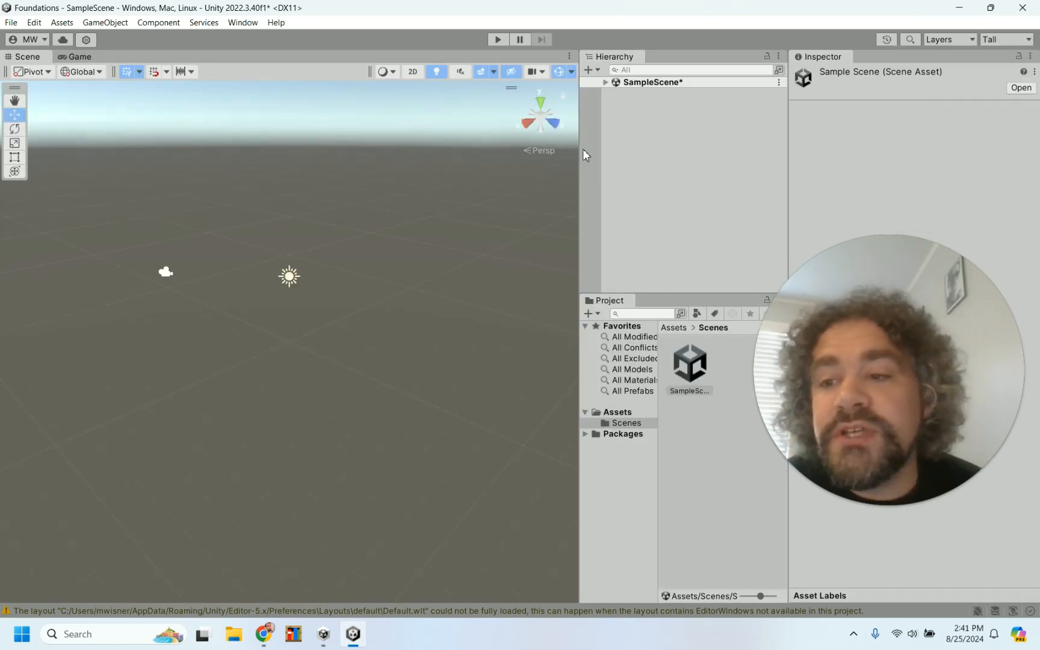
click(76, 57)
click(44, 56)
click(78, 57)
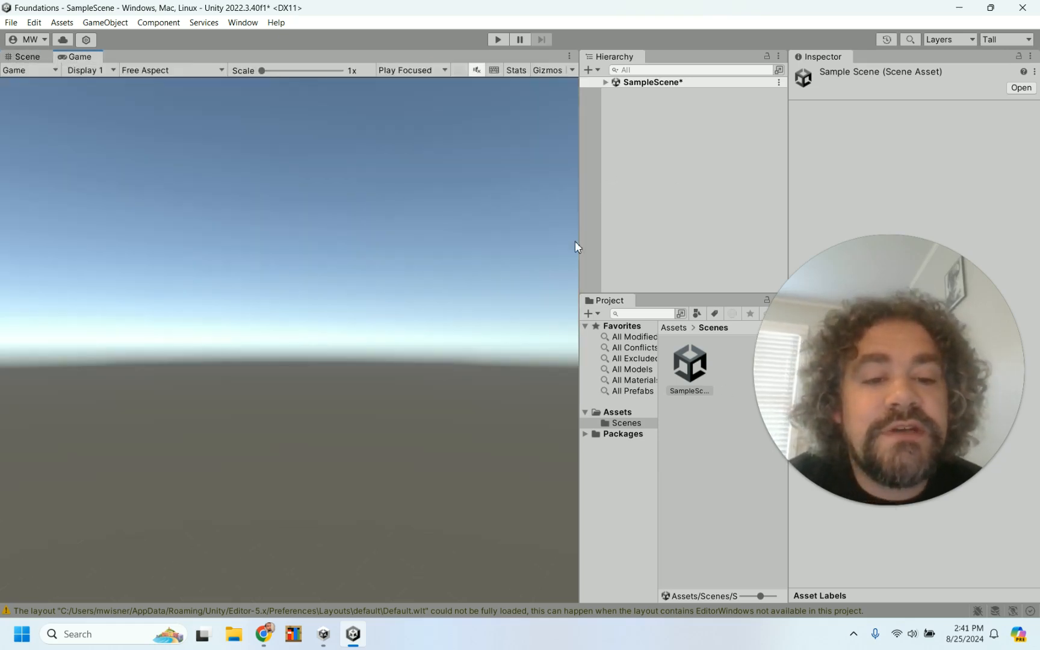
Step: Switch the editor to the Wide layout
click(1017, 38)
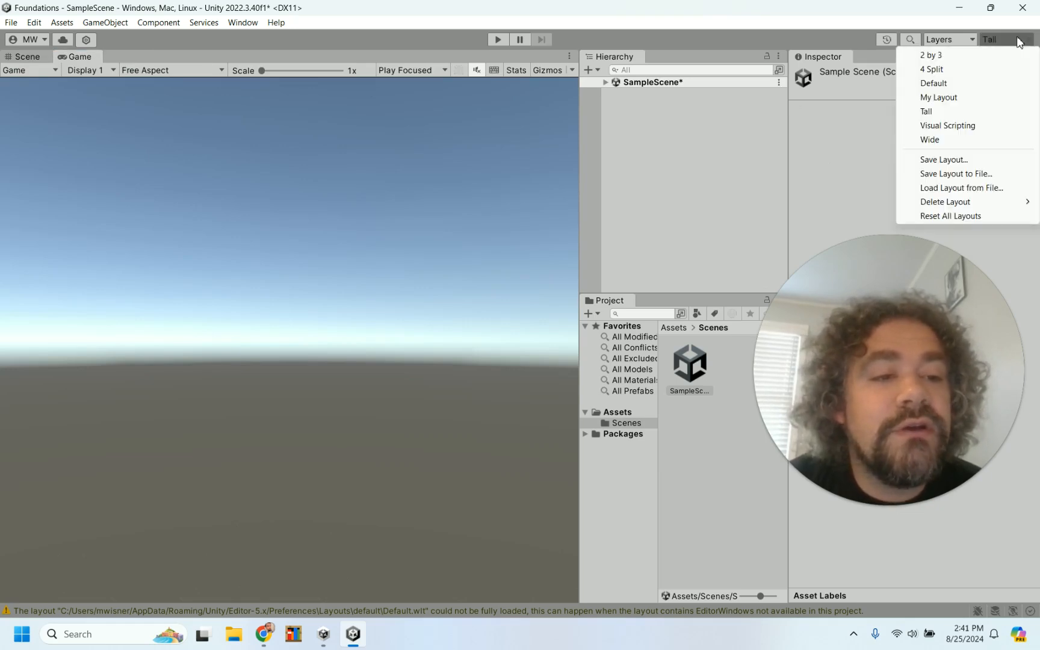
click(932, 139)
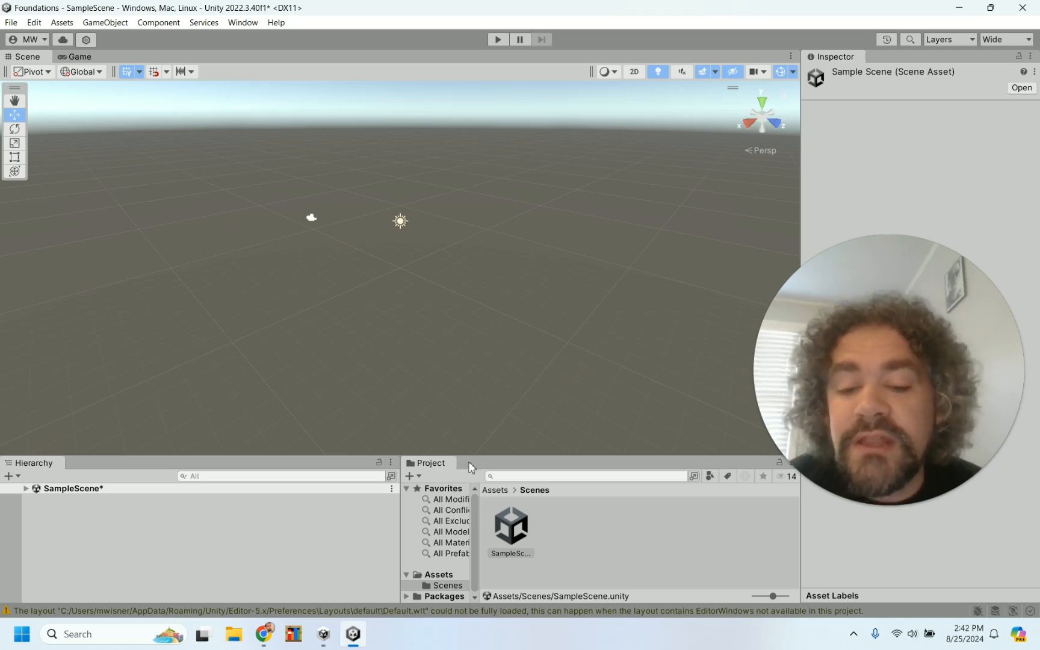
drag(895, 345, 496, 263)
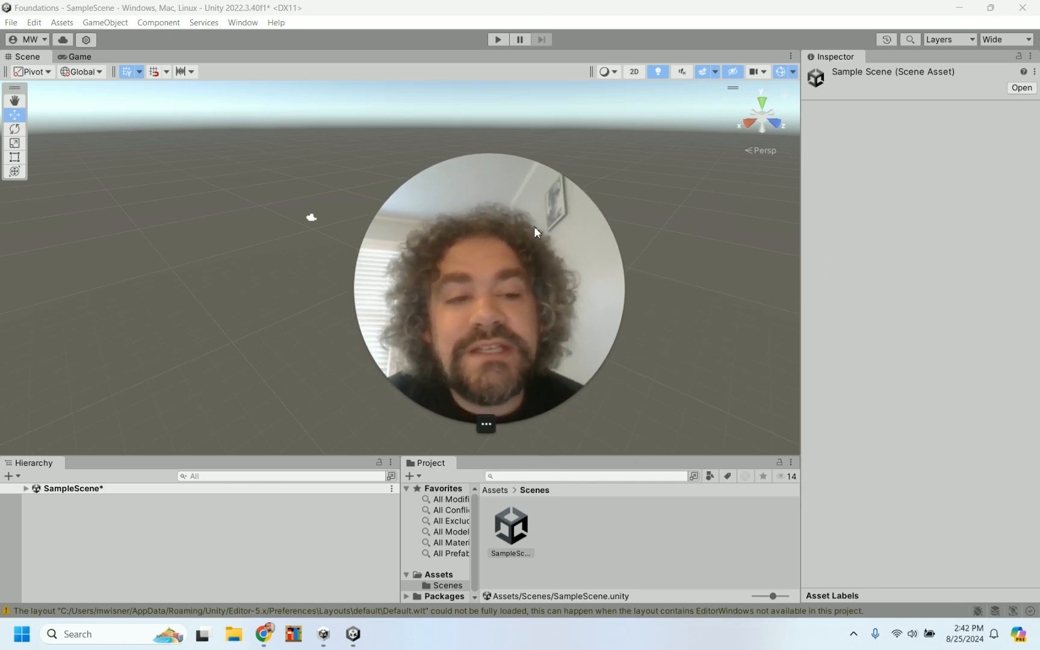
drag(534, 227, 933, 221)
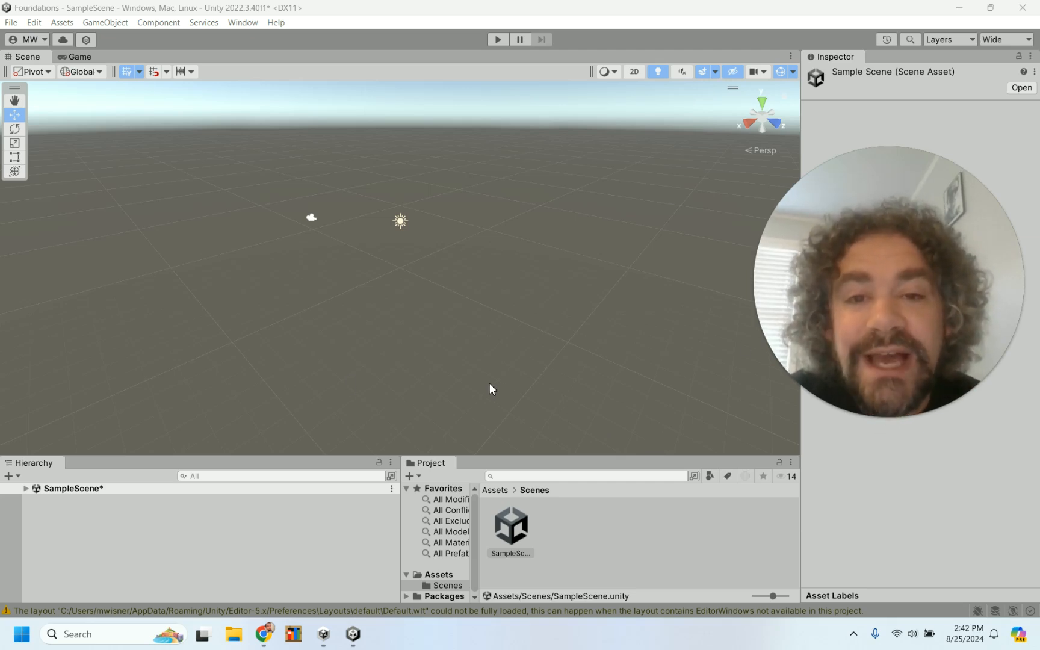
Step: Apply the saved My Layout window arrangement, and return the editor to the Default layout
click(1005, 39)
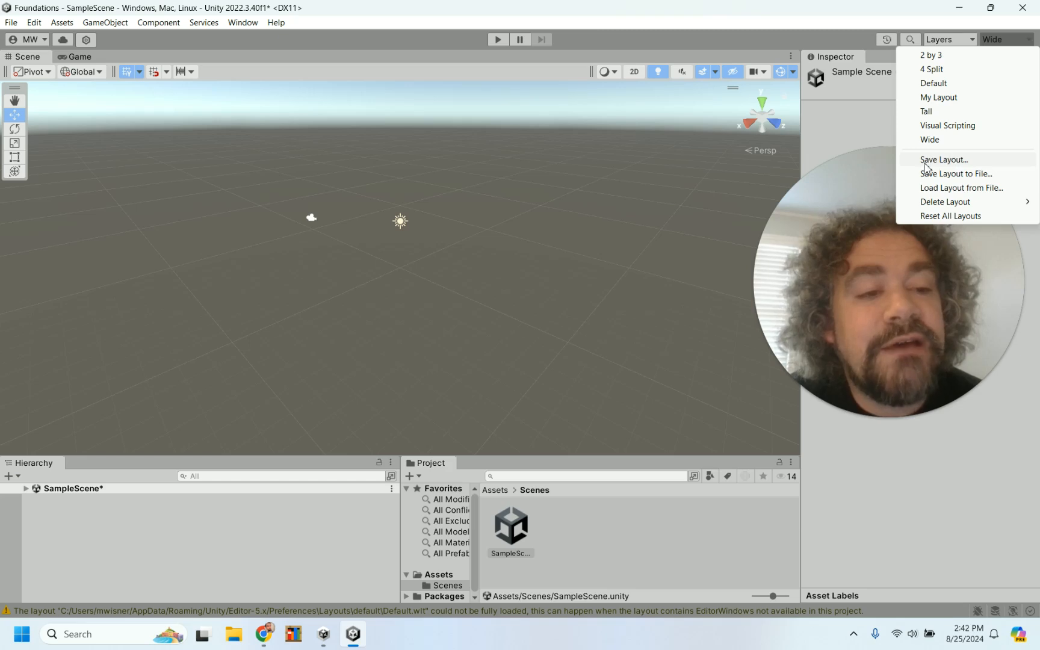
click(942, 99)
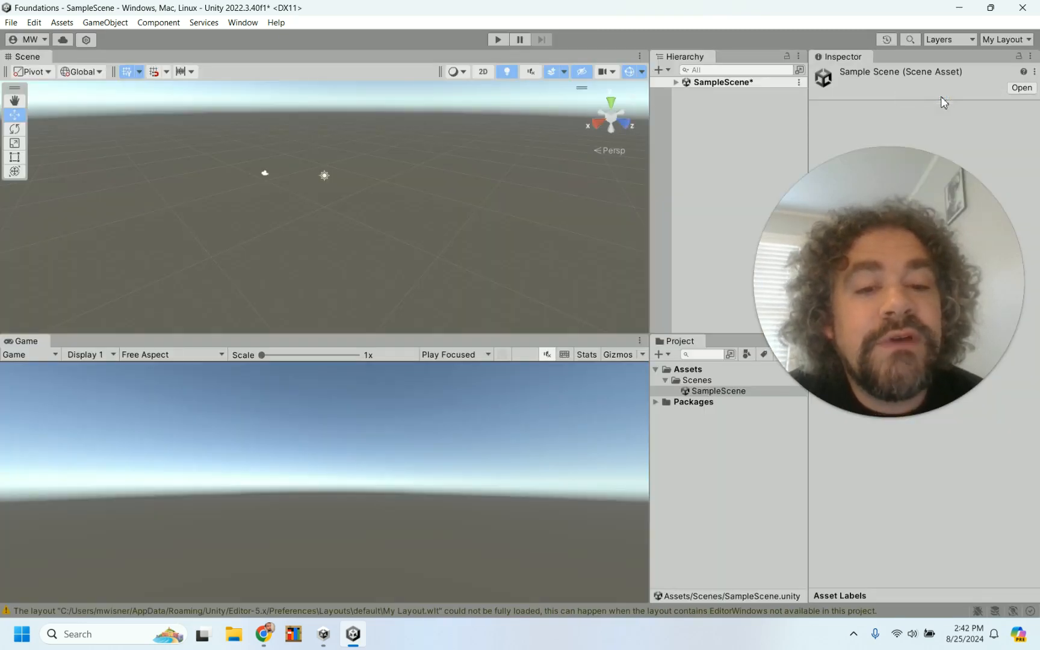
drag(949, 316, 949, 496)
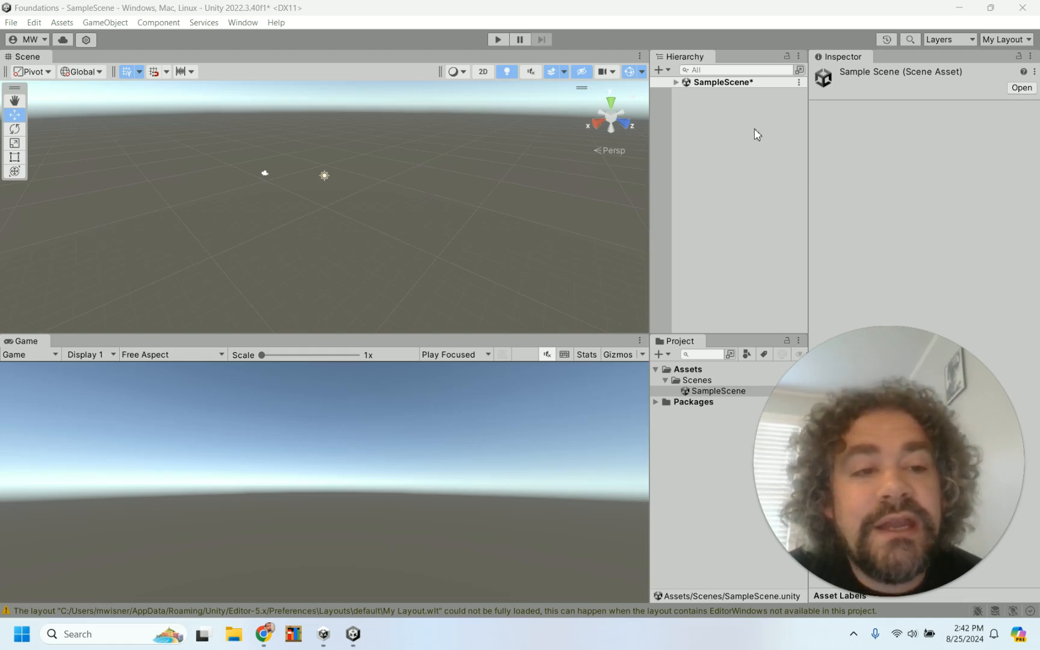
drag(908, 484, 444, 483)
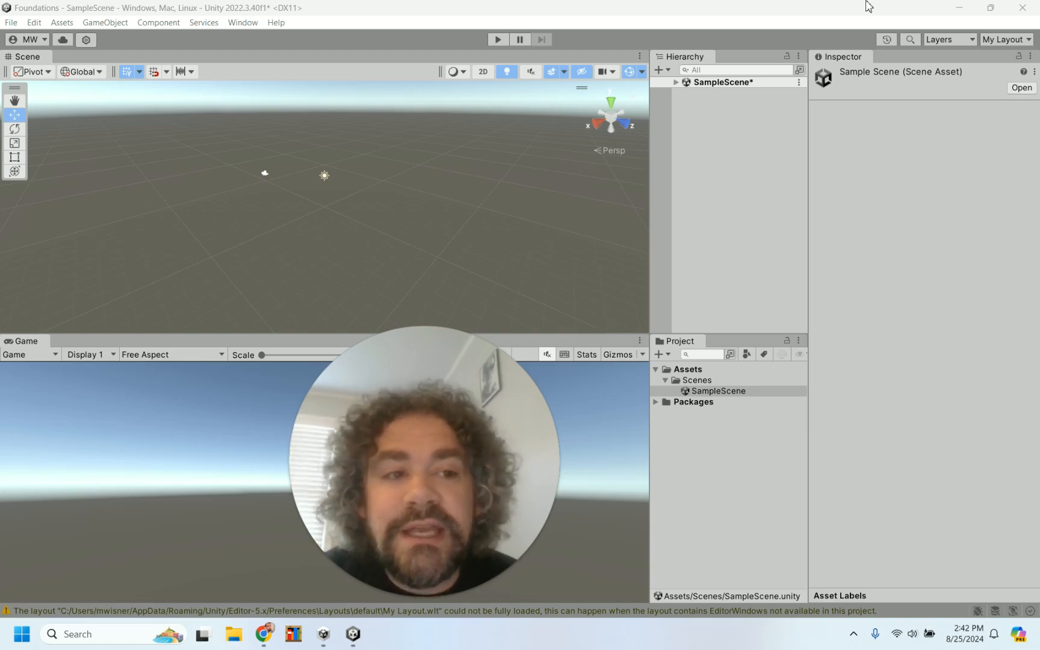
click(1005, 40)
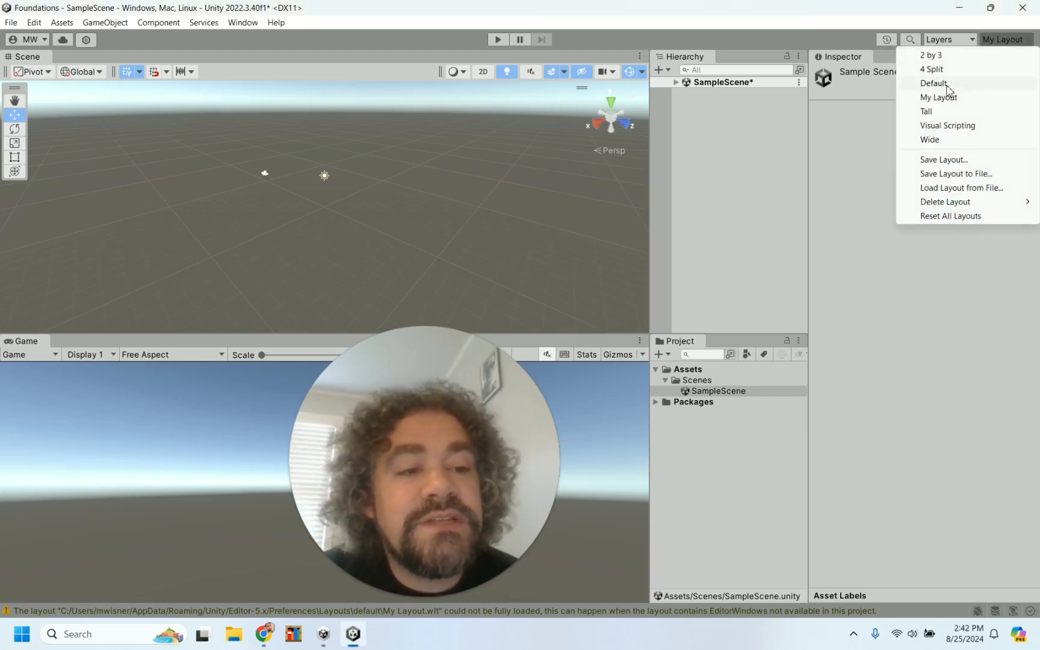
click(943, 84)
drag(522, 378, 928, 422)
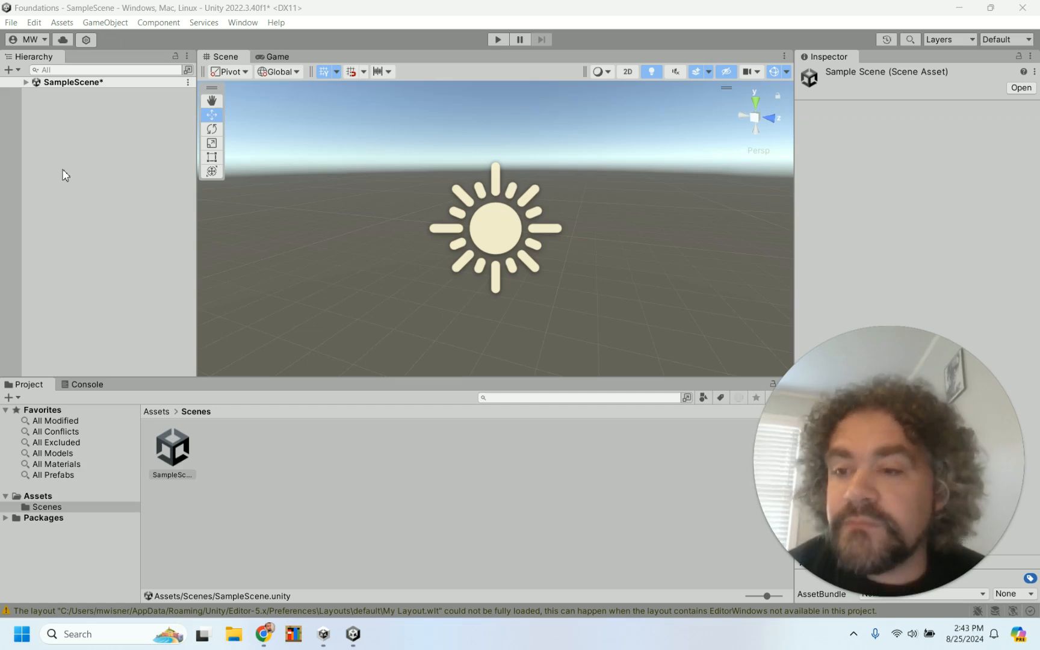
Step: Expand SampleScene in the Hierarchy and examine the types of objects that can be added to it, including 3D objects and effects
click(25, 83)
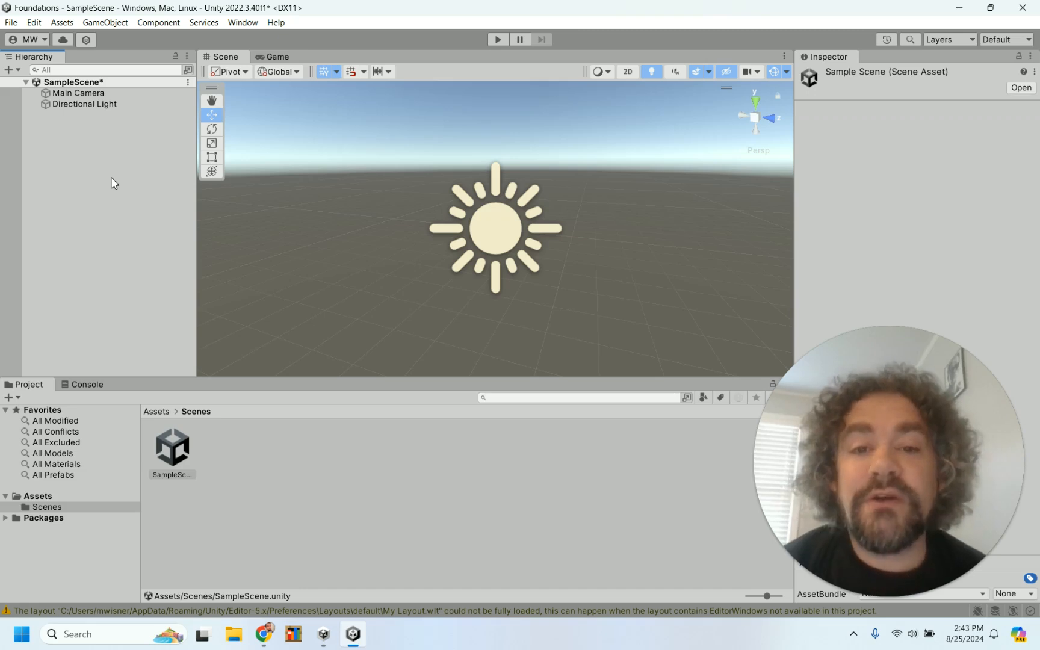
right_click(79, 138)
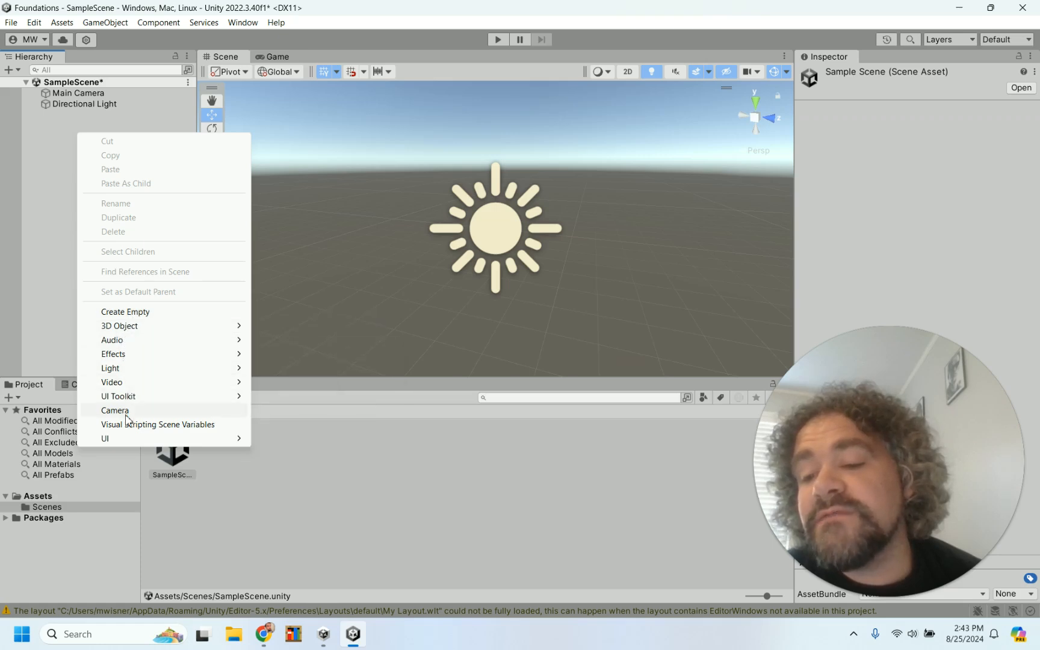
mouse_move(137, 326)
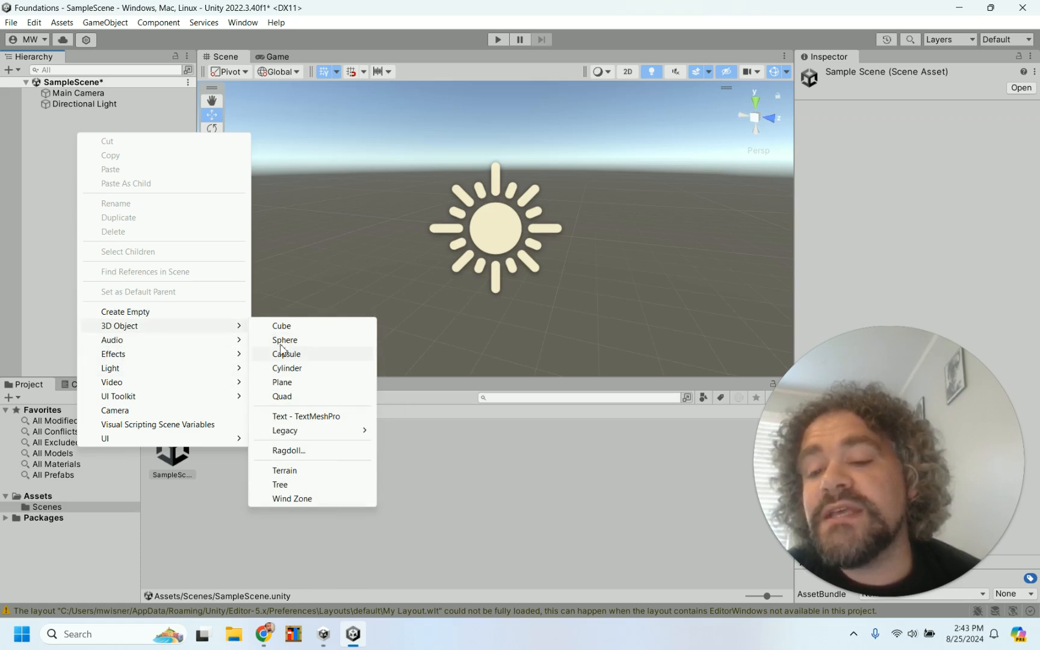
click(59, 167)
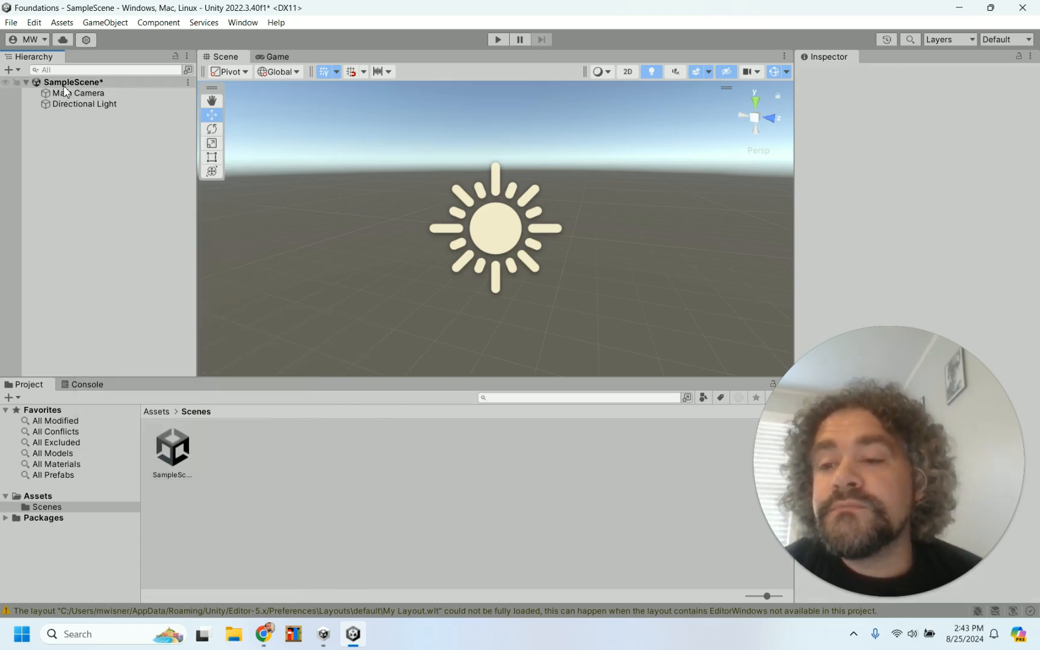
click(63, 85)
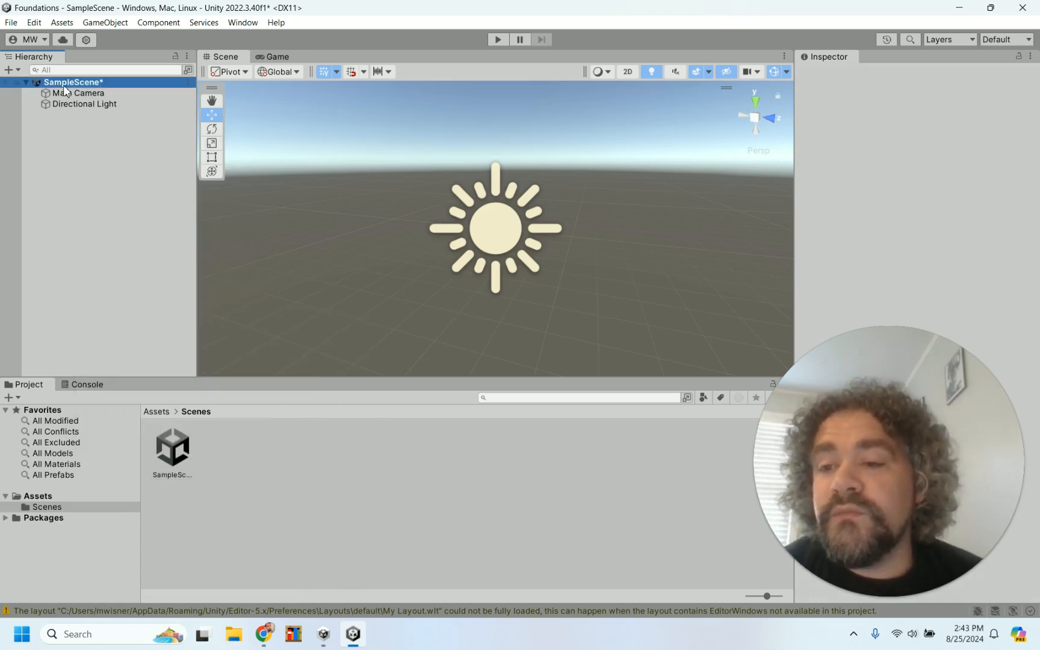
click(9, 70)
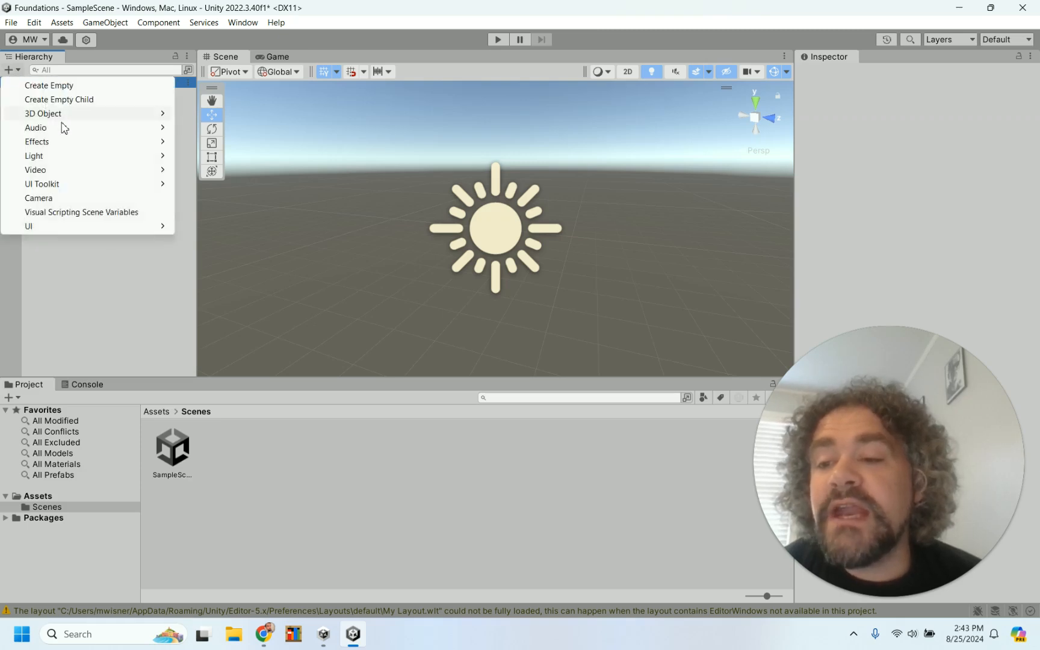
mouse_move(71, 150)
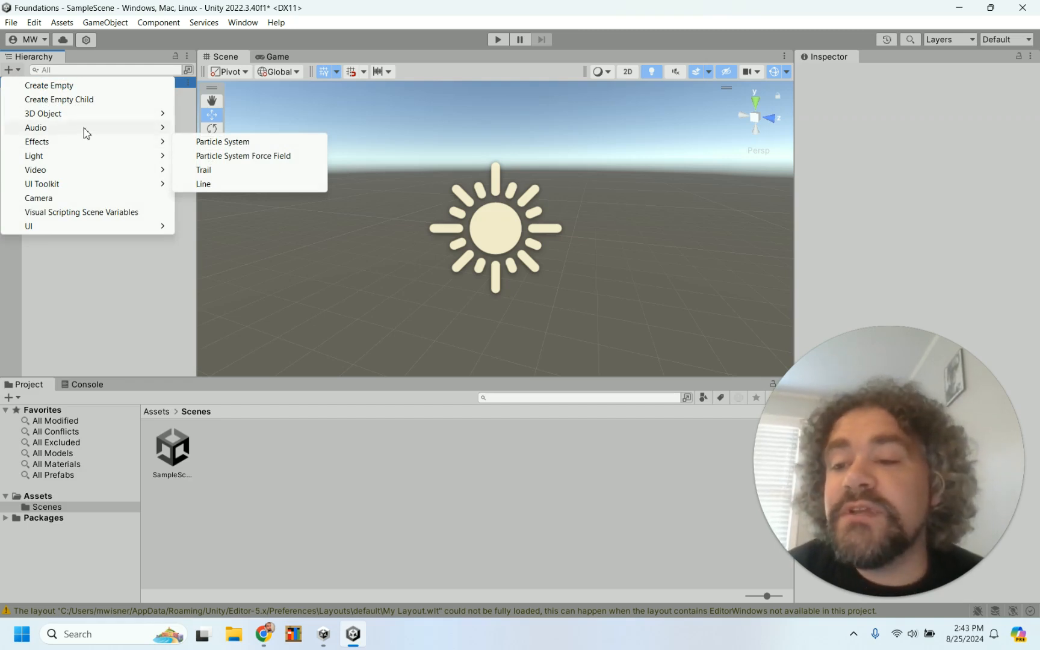
mouse_move(97, 119)
click(117, 269)
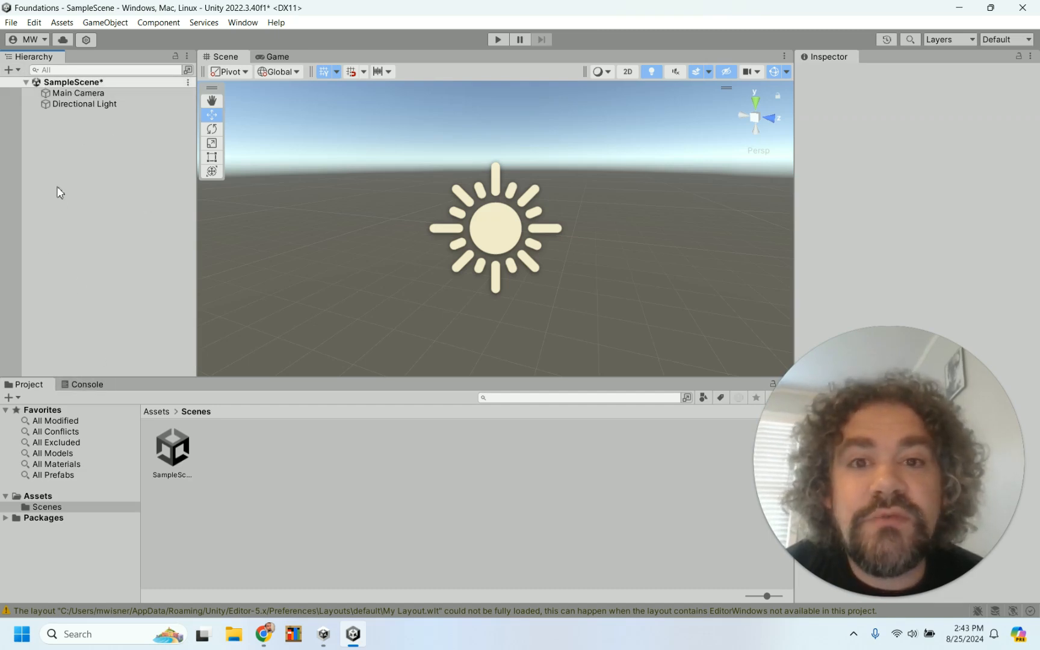
right_click(67, 175)
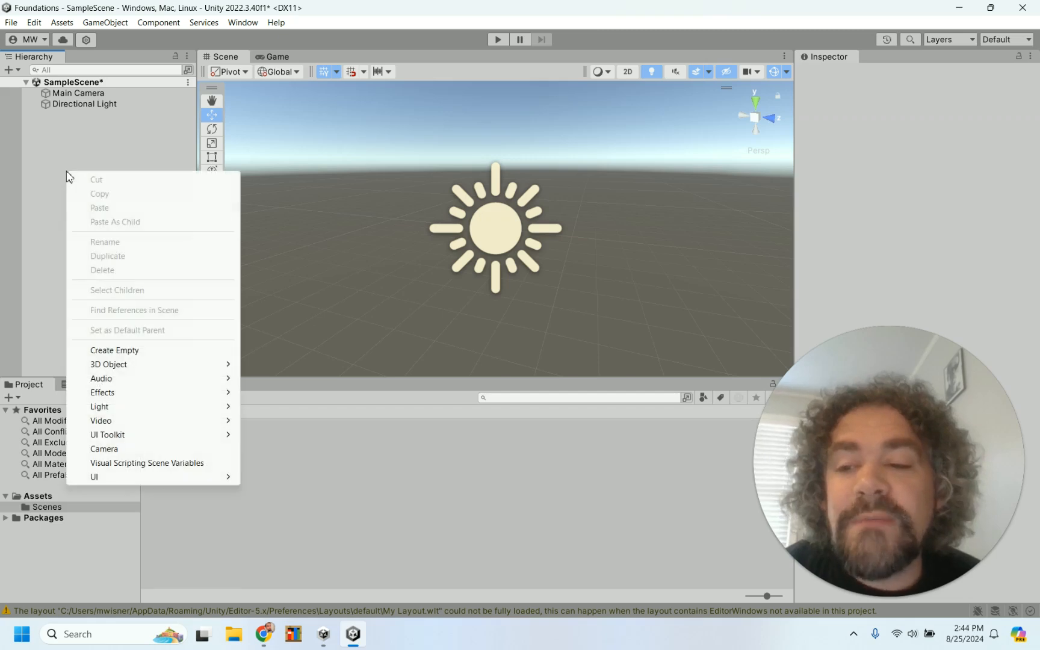
click(56, 130)
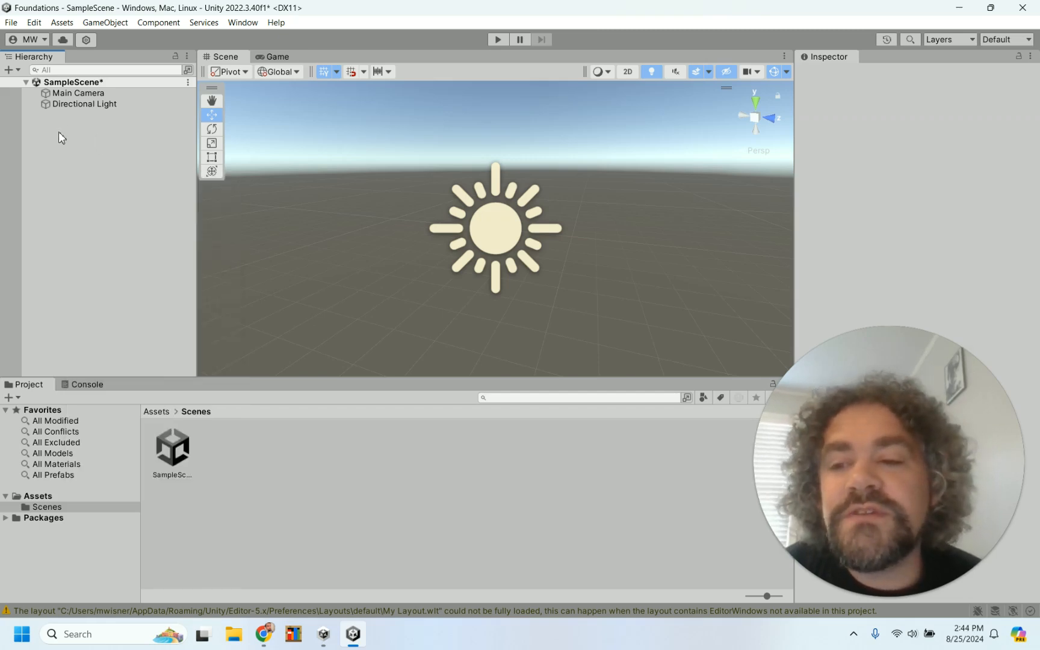
Step: Add a 3D Cube object to SampleScene
click(10, 71)
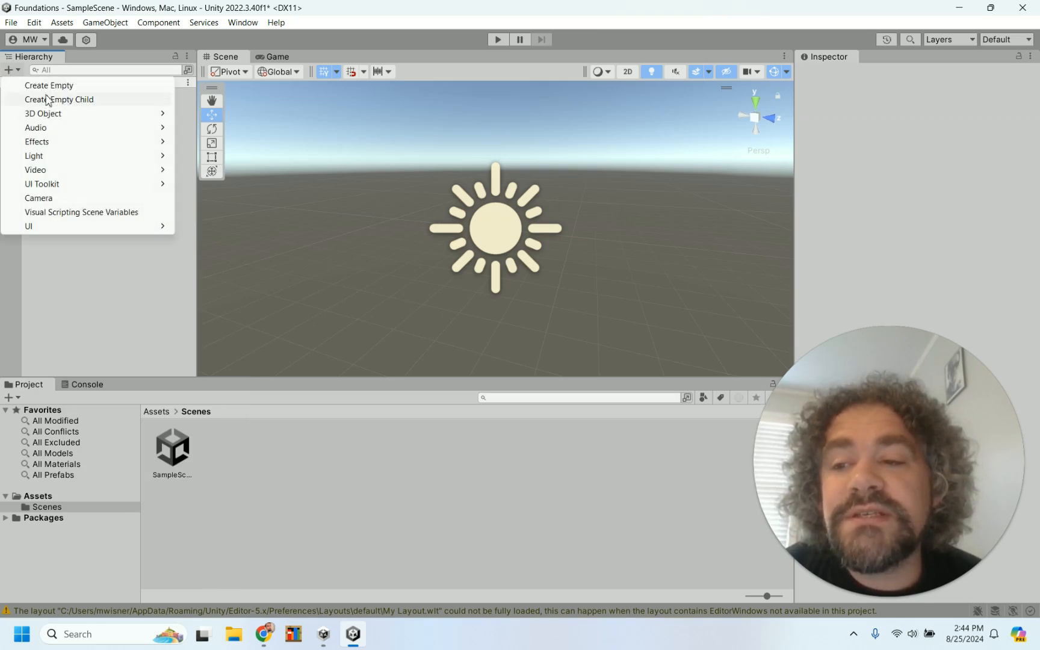
mouse_move(78, 121)
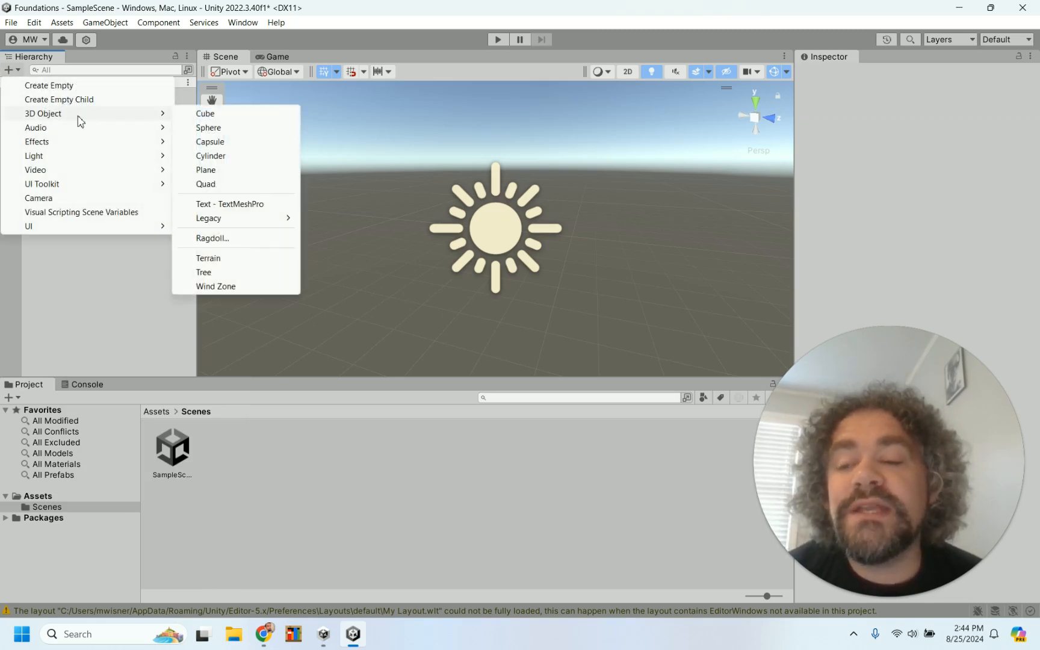
click(227, 116)
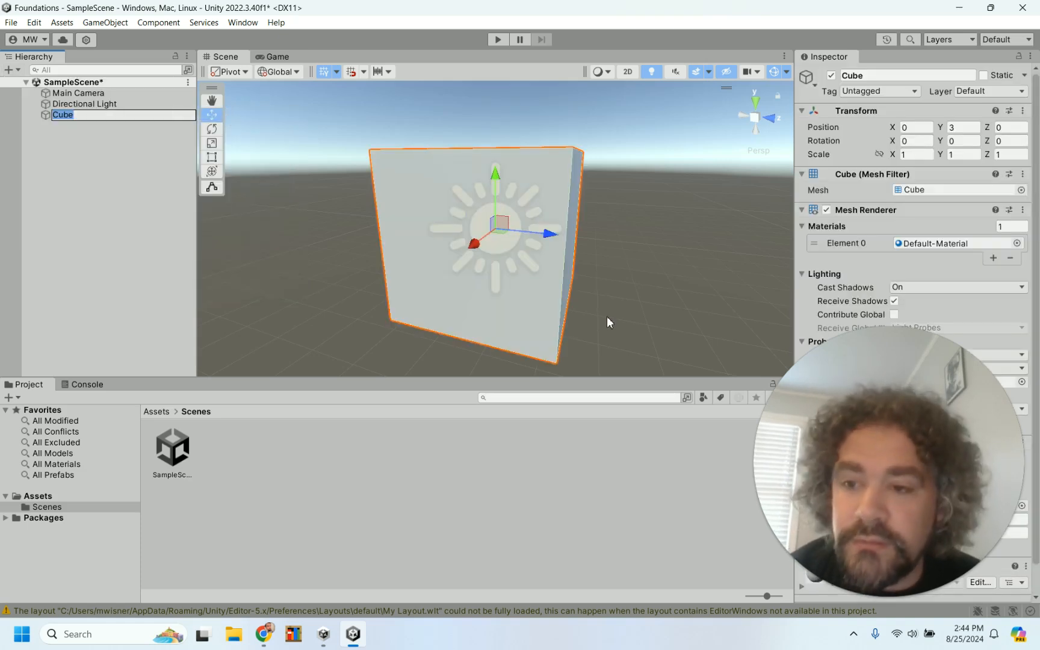
Step: View the new cube from several sides and distances in the Scene view, and pan the view with the Hand tool
alt+drag(616, 308, 334, 322)
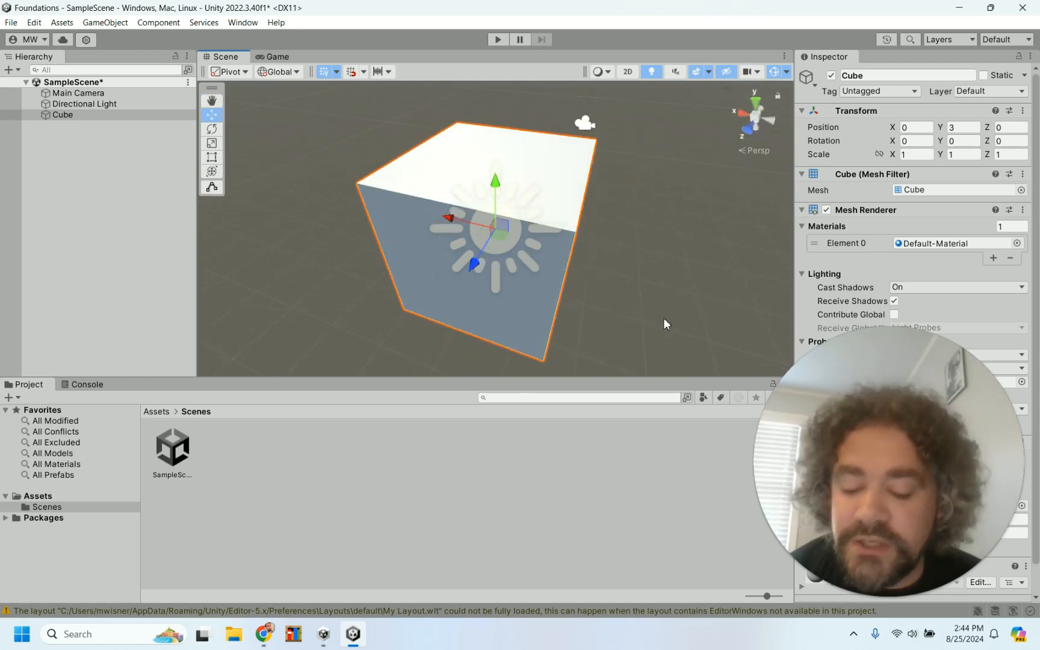
alt+drag(575, 316, 409, 277)
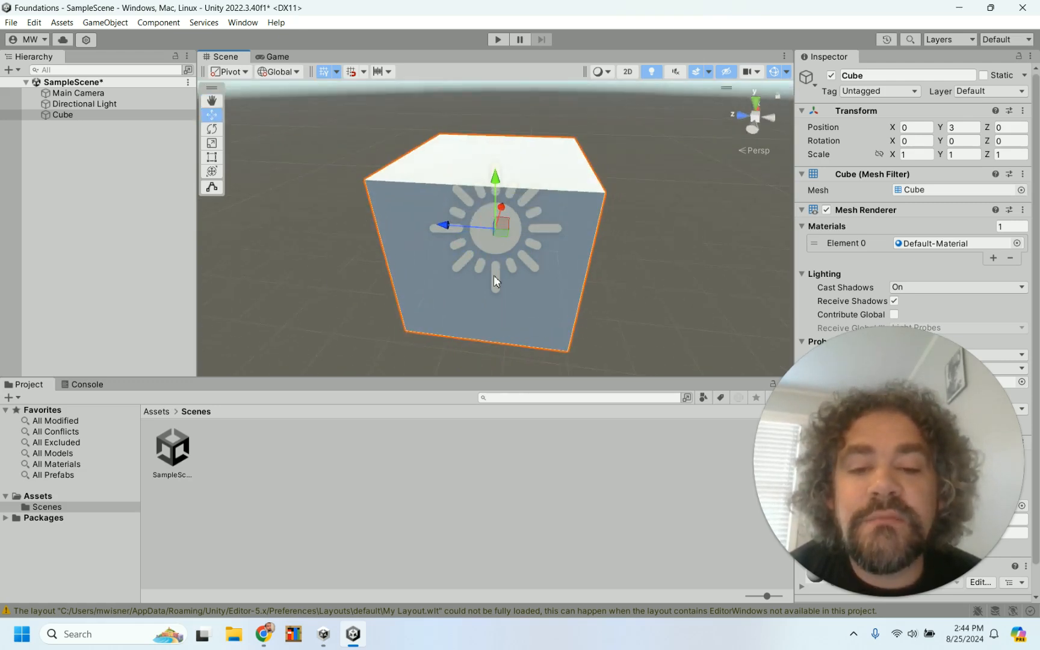
alt+drag(685, 286, 371, 322)
alt+drag(664, 323, 528, 276)
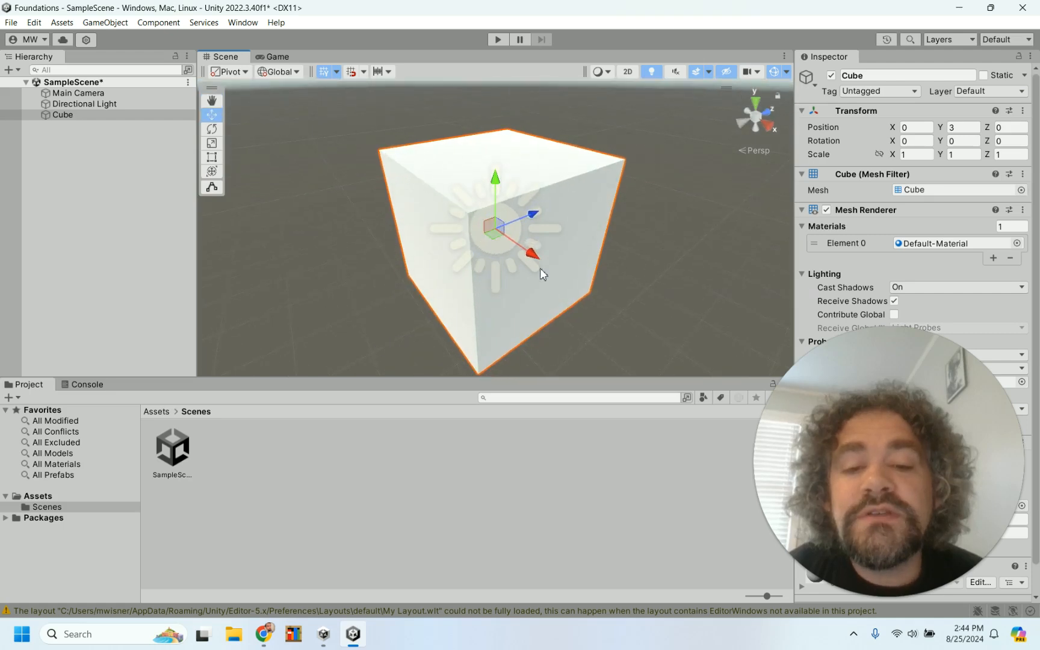
scroll(544, 270, down, 5)
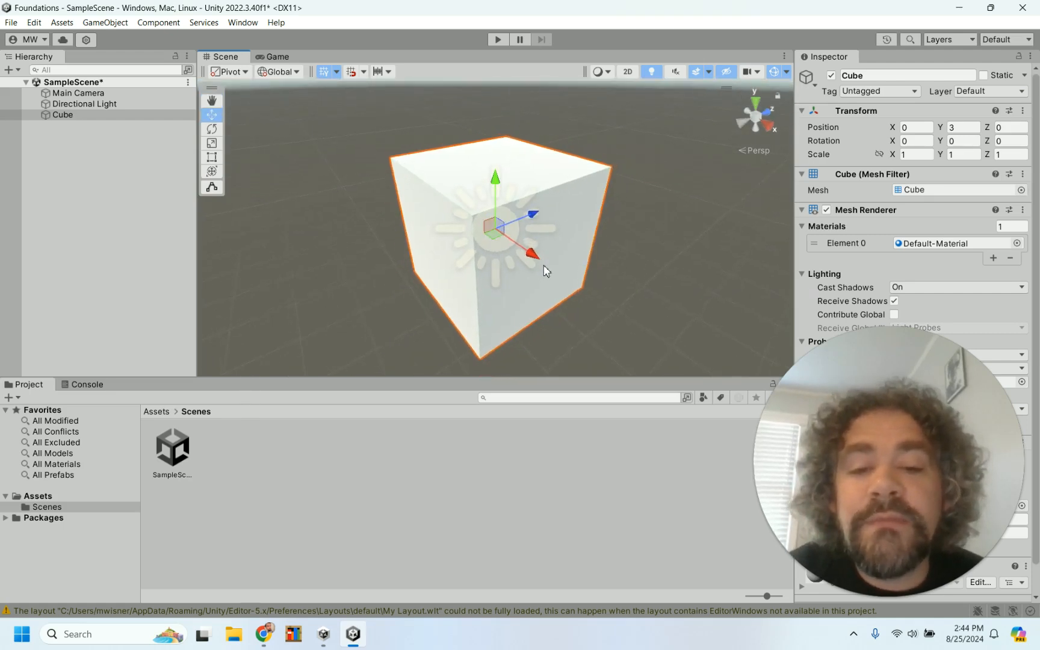
click(216, 101)
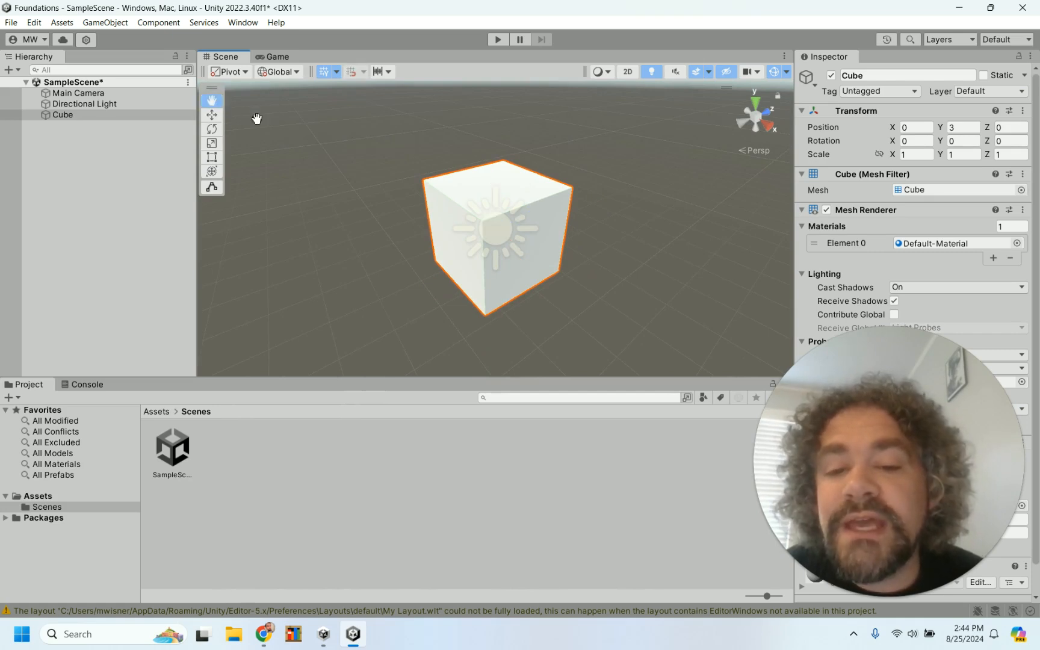
drag(376, 248, 352, 205)
Step: Move the cube along its X and Z axes with the Move tool, ending at about X 1.4 and Z -1.18
key(w)
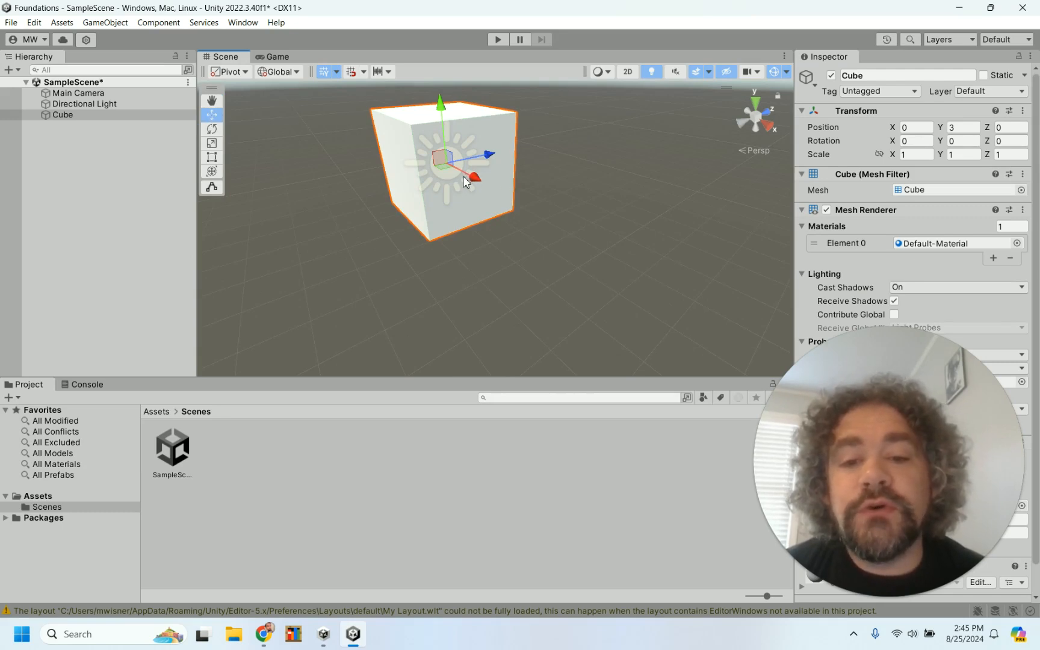
drag(475, 177, 629, 295)
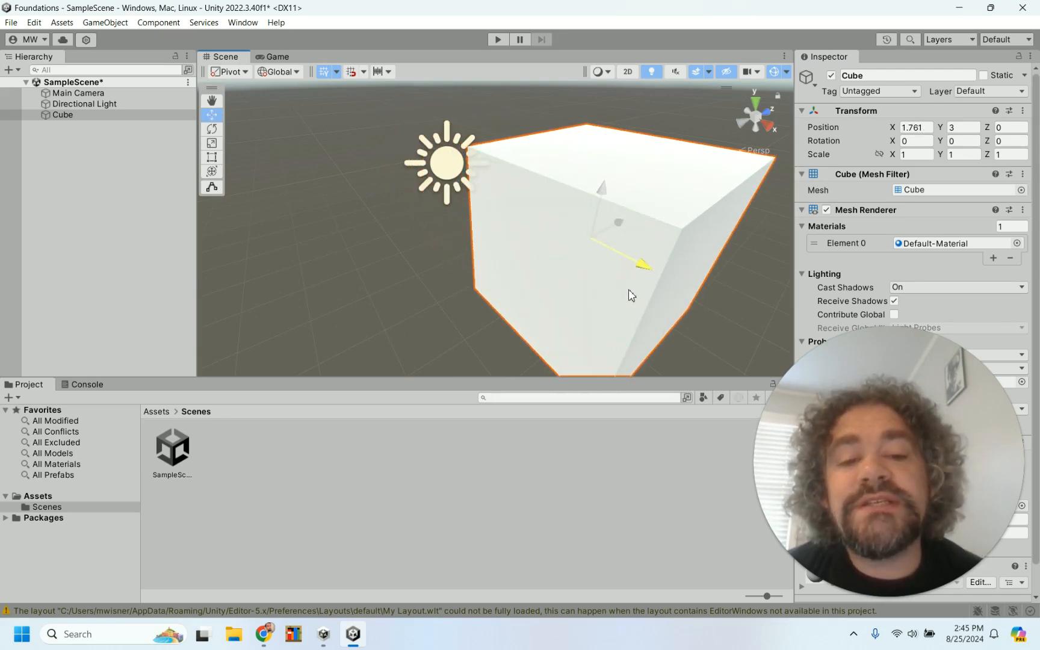
drag(620, 226, 677, 193)
scroll(674, 180, down, 2)
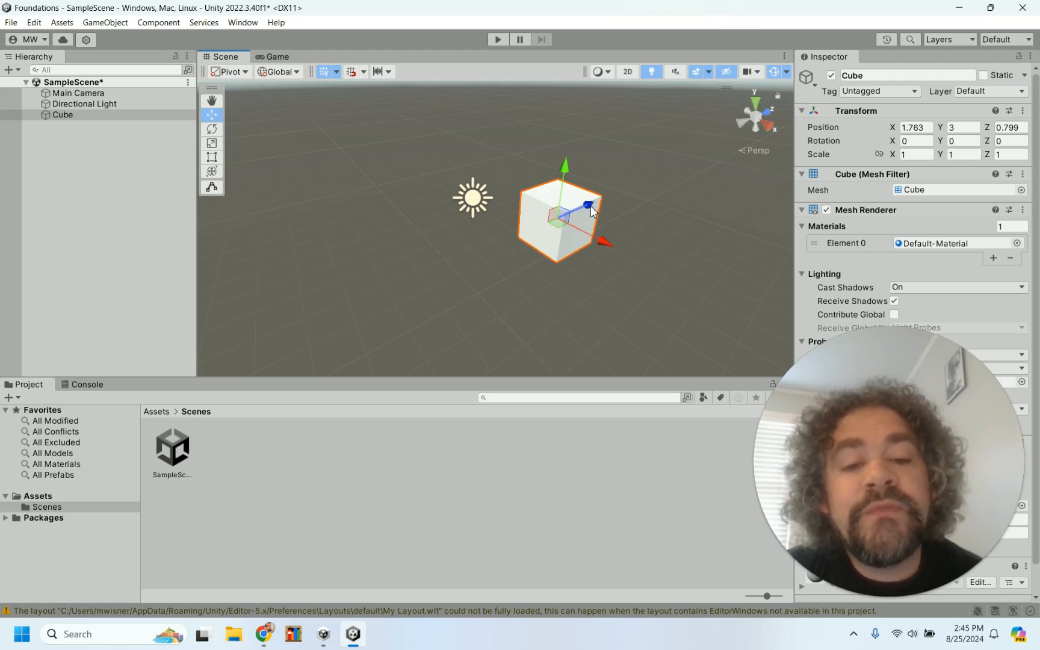
drag(591, 209, 449, 234)
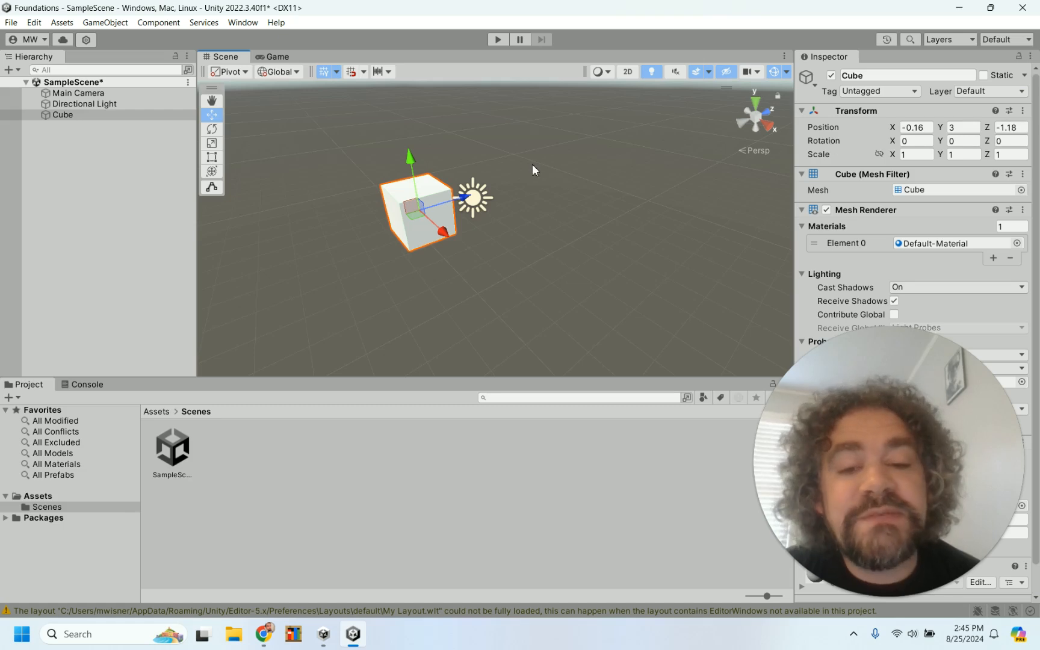
drag(443, 231, 469, 295)
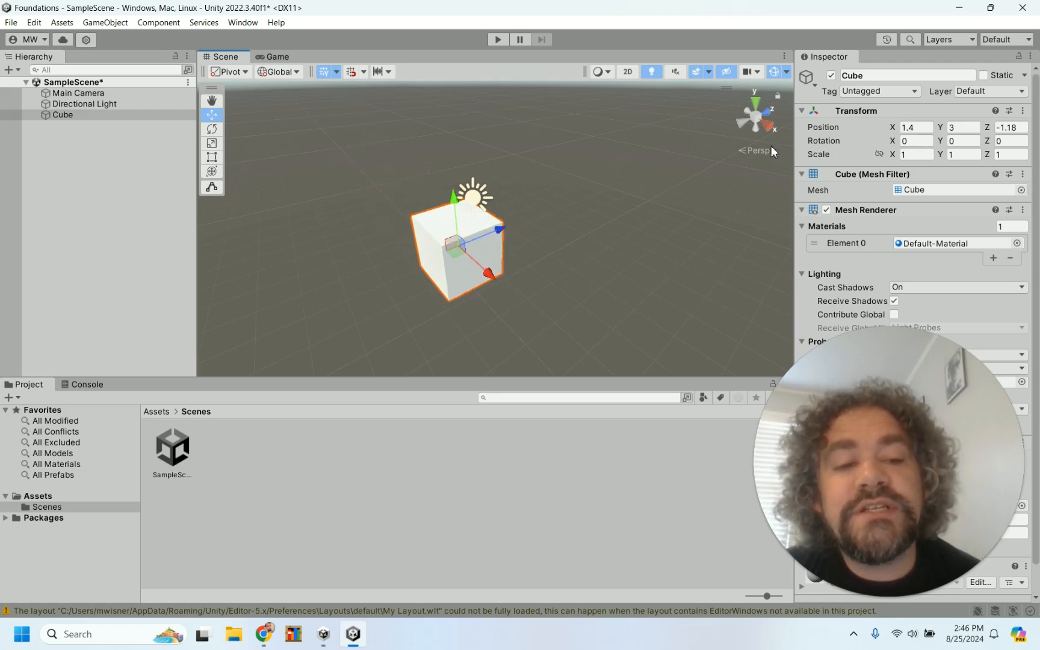
Step: Reposition the cube with the Move tool's two-axis plane handles, ending at about X 2.03, Y 2.11, Z -0.58
drag(501, 234, 420, 209)
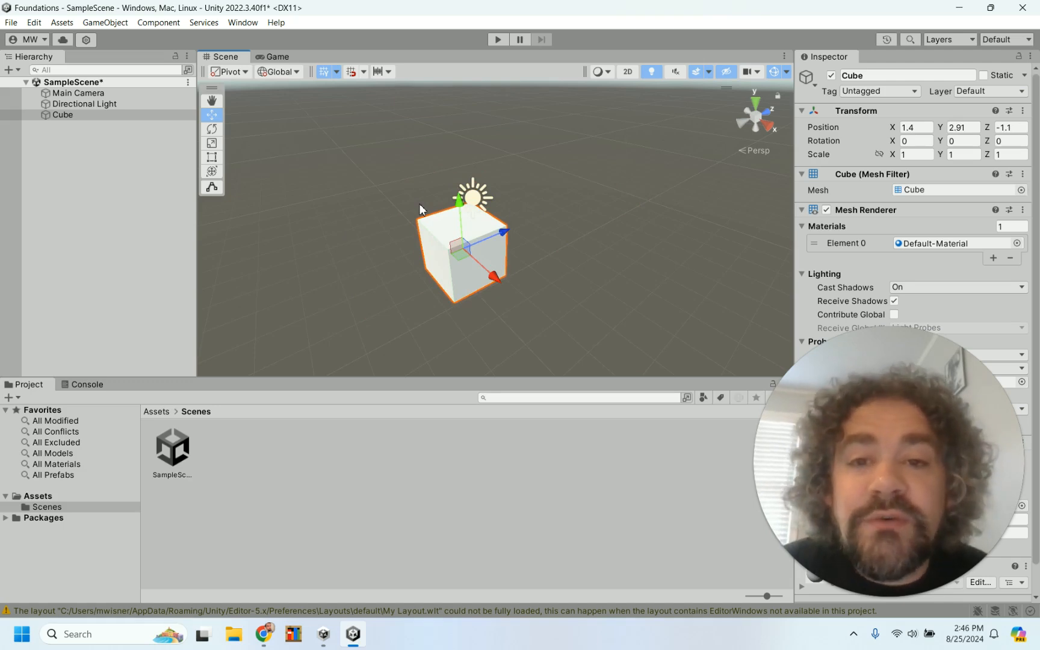
scroll(508, 281, up, 4)
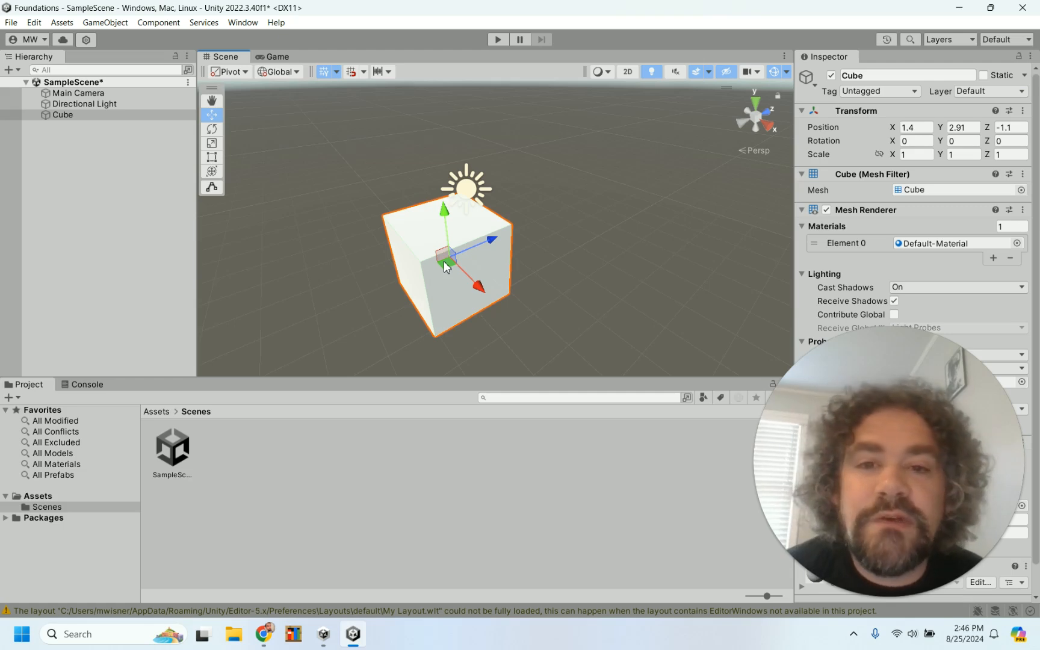
drag(442, 257, 576, 212)
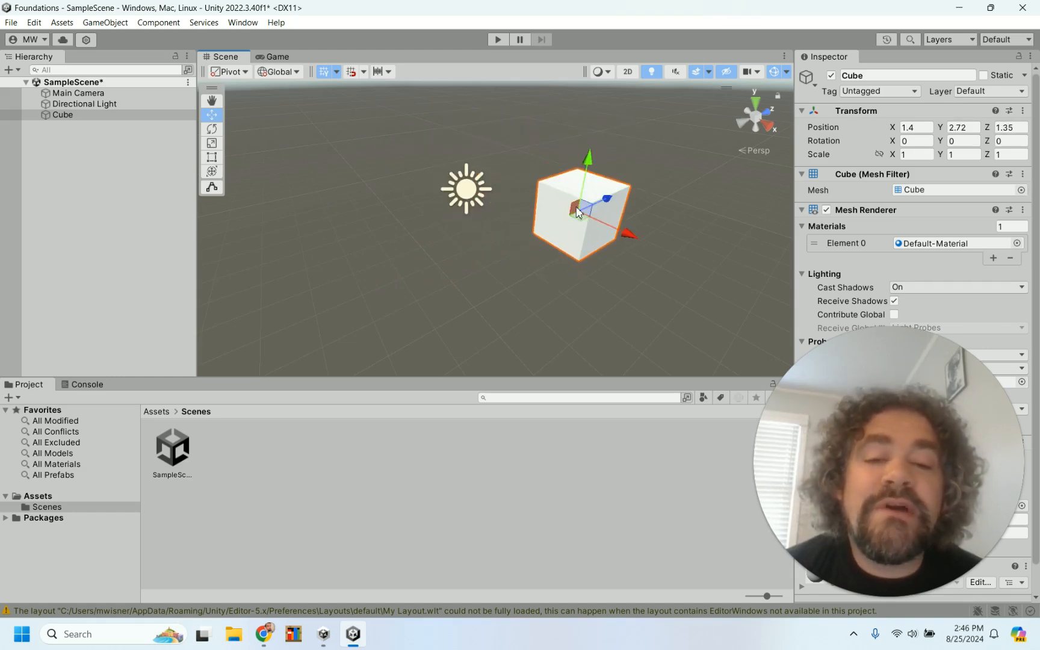
alt+drag(667, 219, 393, 164)
drag(594, 248, 469, 247)
drag(424, 165, 432, 201)
drag(384, 269, 348, 294)
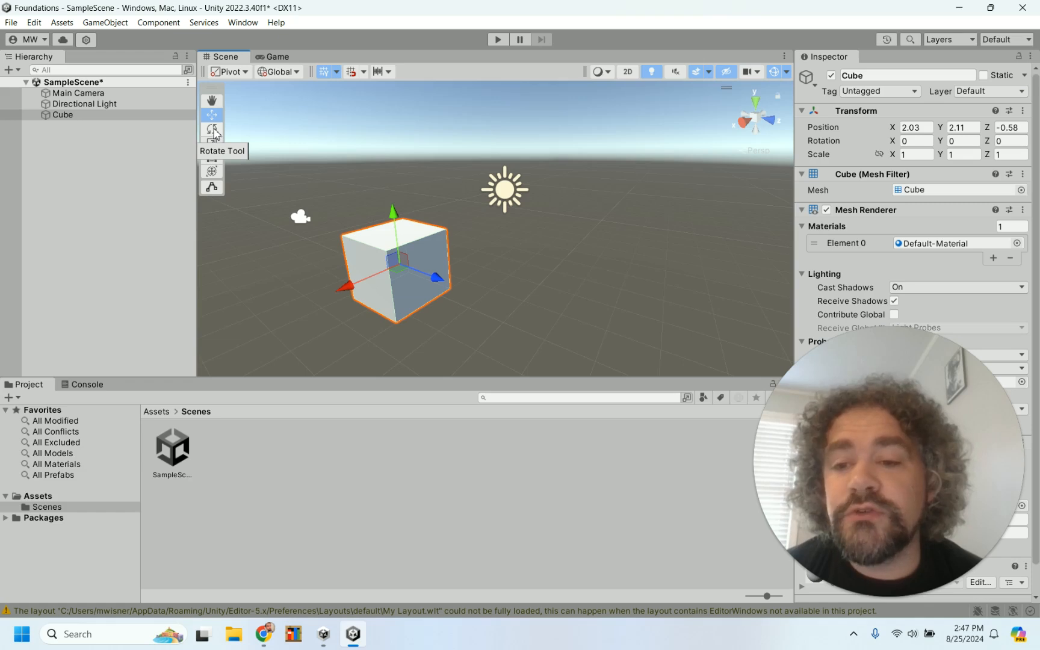
Step: Rotate the cube about the X axis to about 180 degrees with the Rotate tool
click(212, 129)
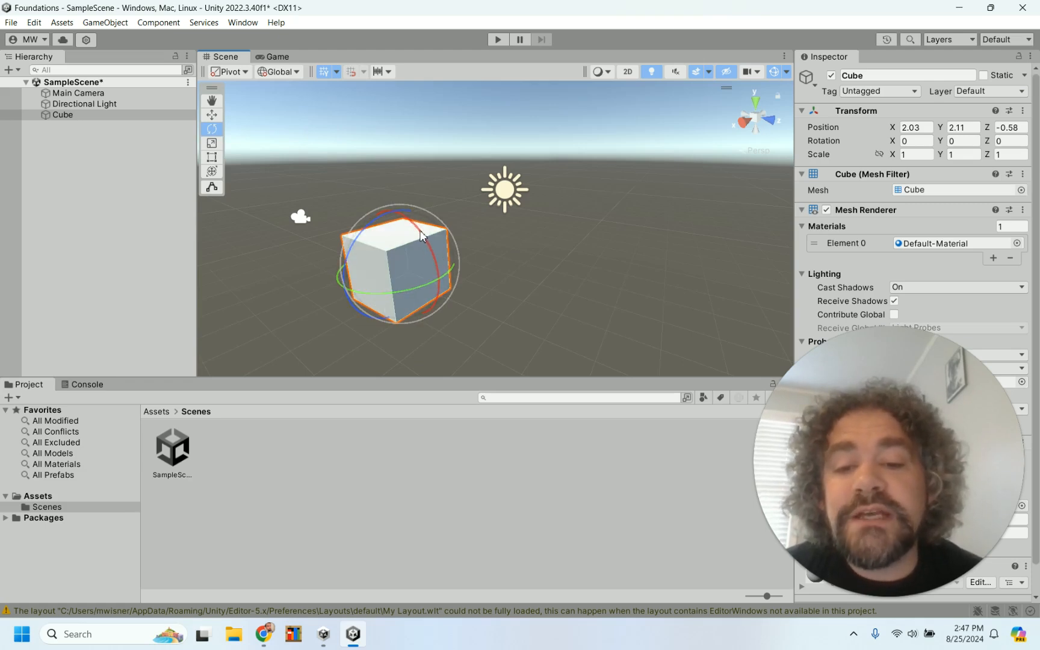
drag(421, 235, 503, 579)
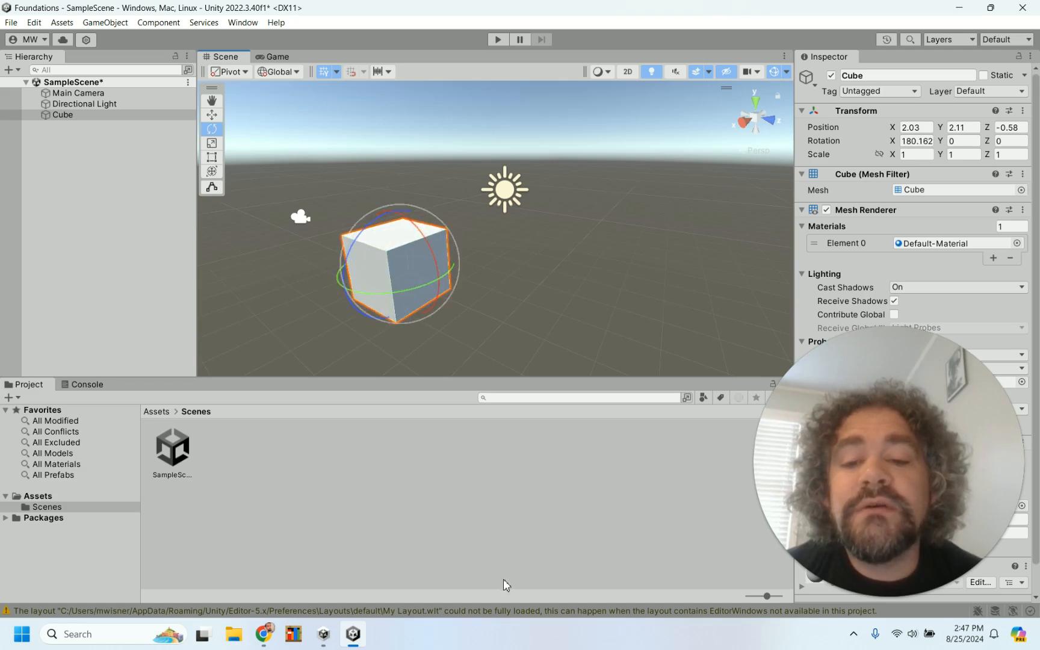
Step: Rotate the cube around several axes with the Rotate tool, ending at about X 169.8, Y -5, Z 121
drag(379, 293, 574, 215)
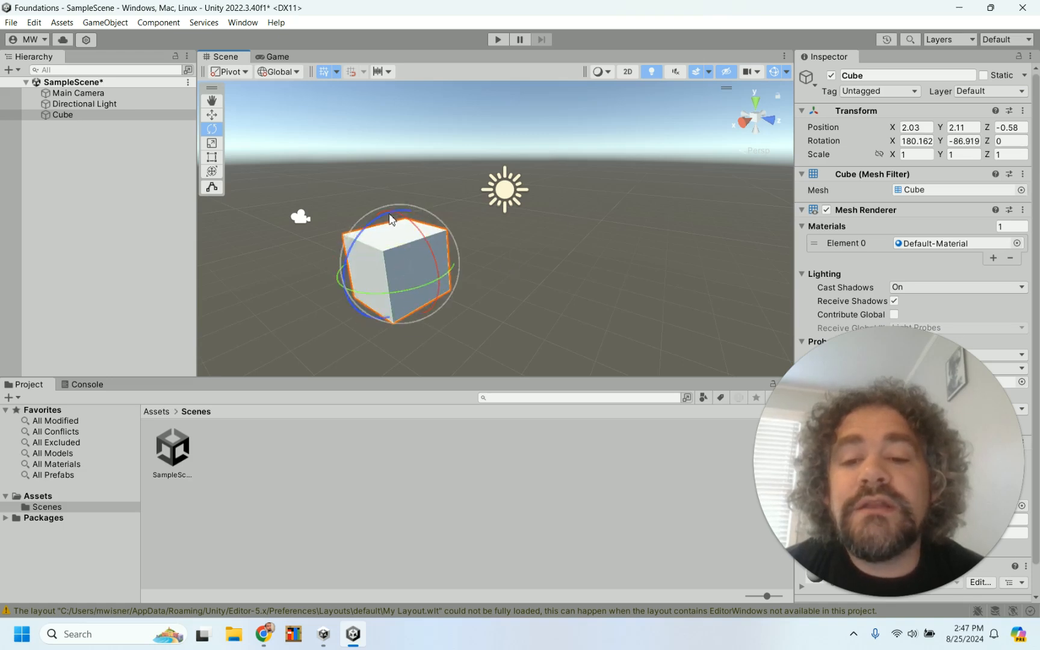
drag(390, 219, 293, 434)
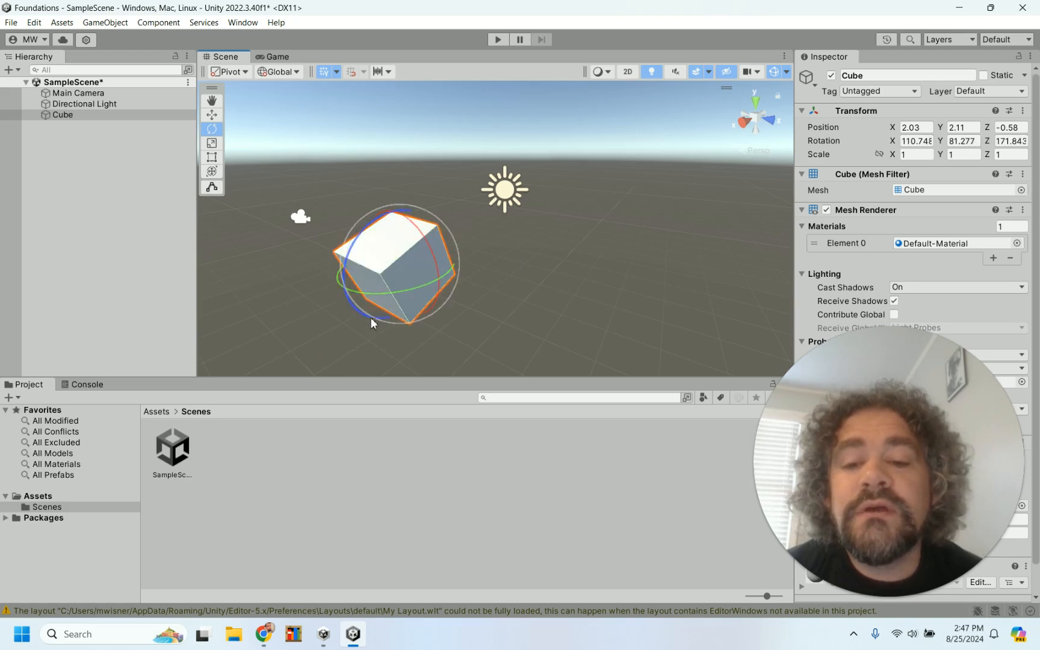
drag(372, 299, 448, 203)
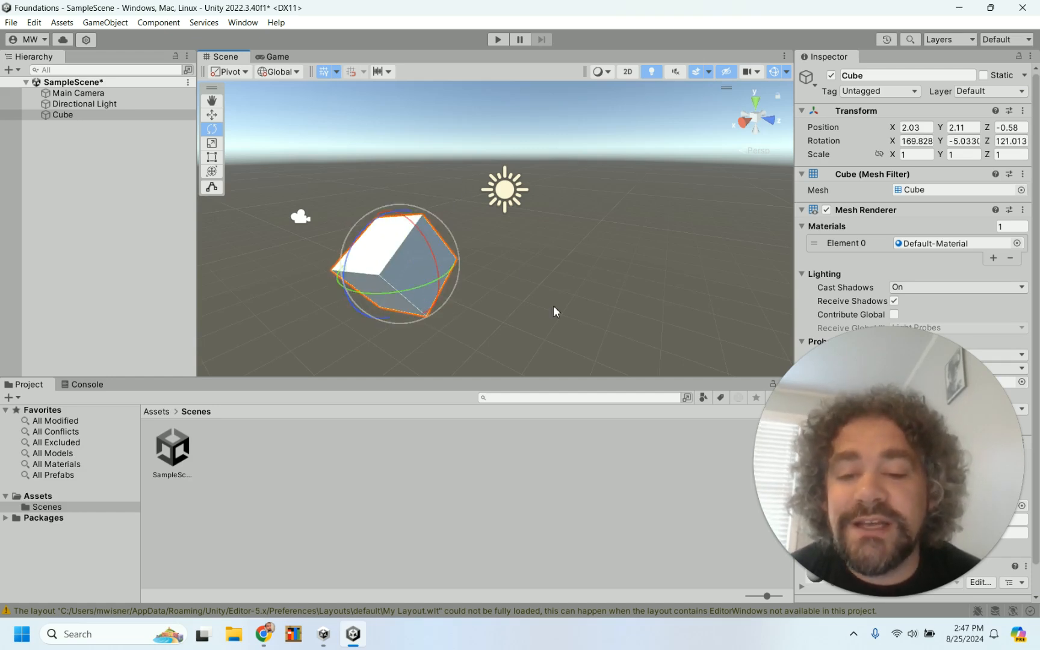
Step: Stretch and flatten the cube along its axes with the Scale tool, to about X 0.28, Y 3.1, Z 4.76
alt+drag(553, 306, 446, 334)
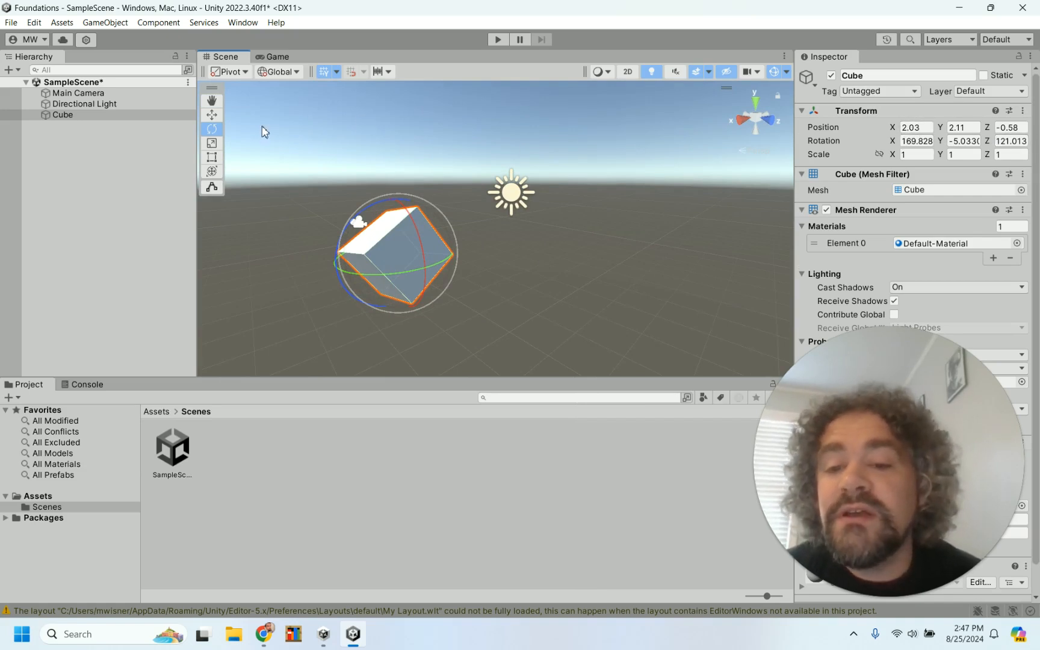
click(213, 144)
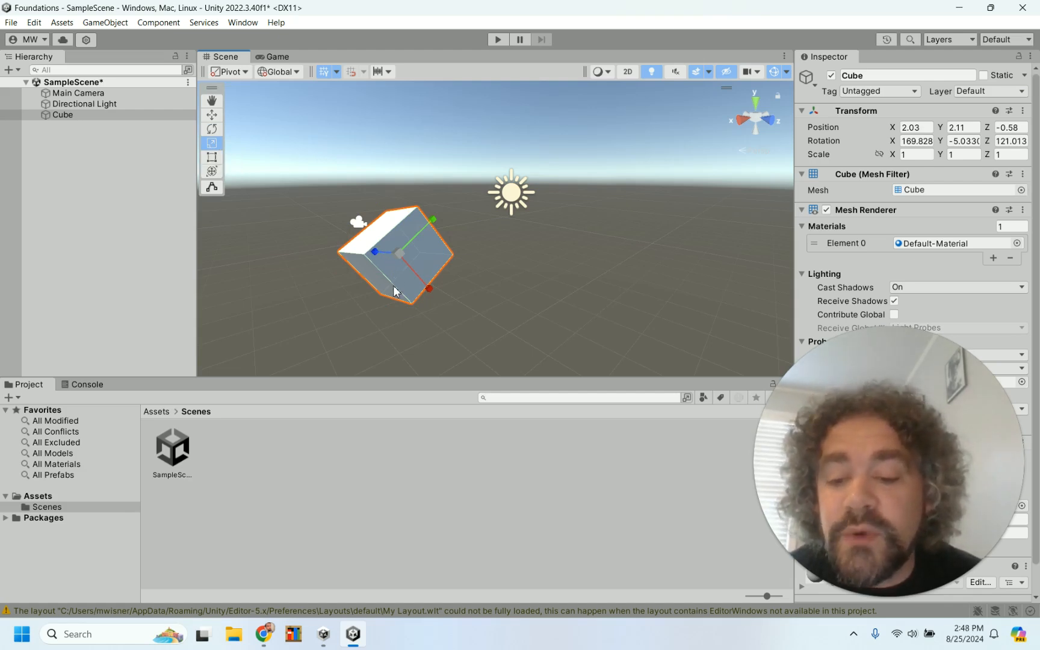
alt+drag(330, 290, 474, 286)
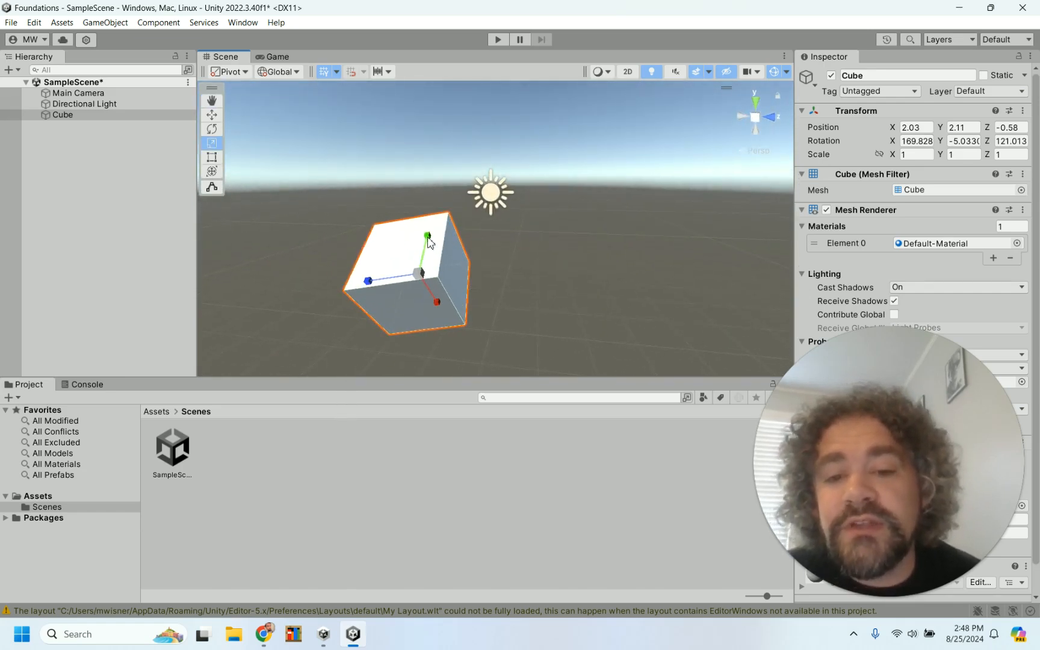
drag(428, 239, 439, 166)
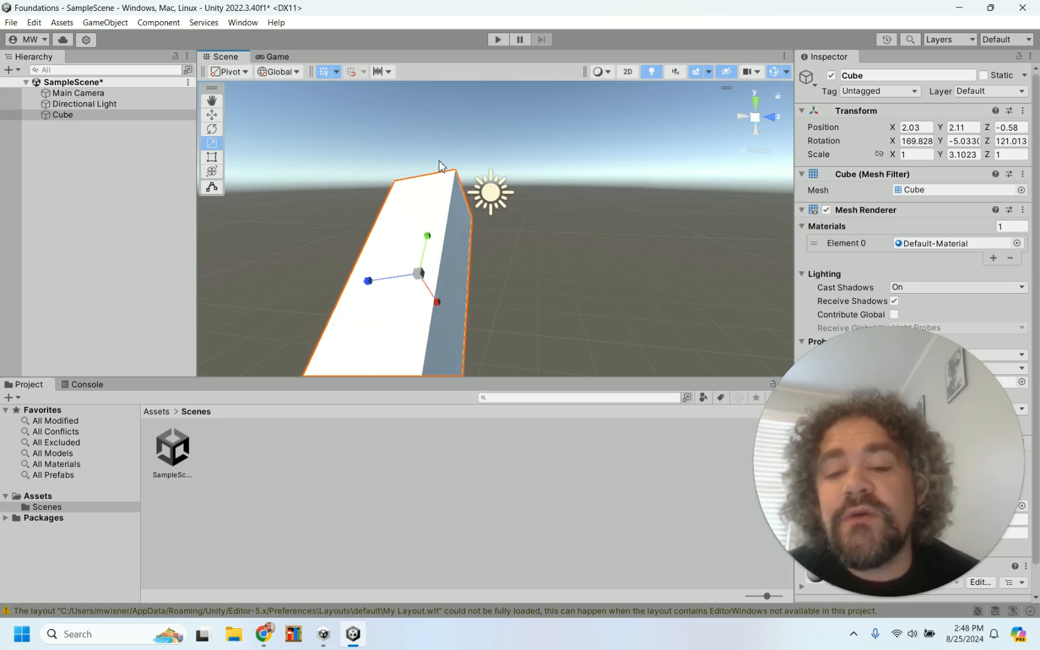
scroll(480, 248, down, 3)
drag(407, 260, 209, 294)
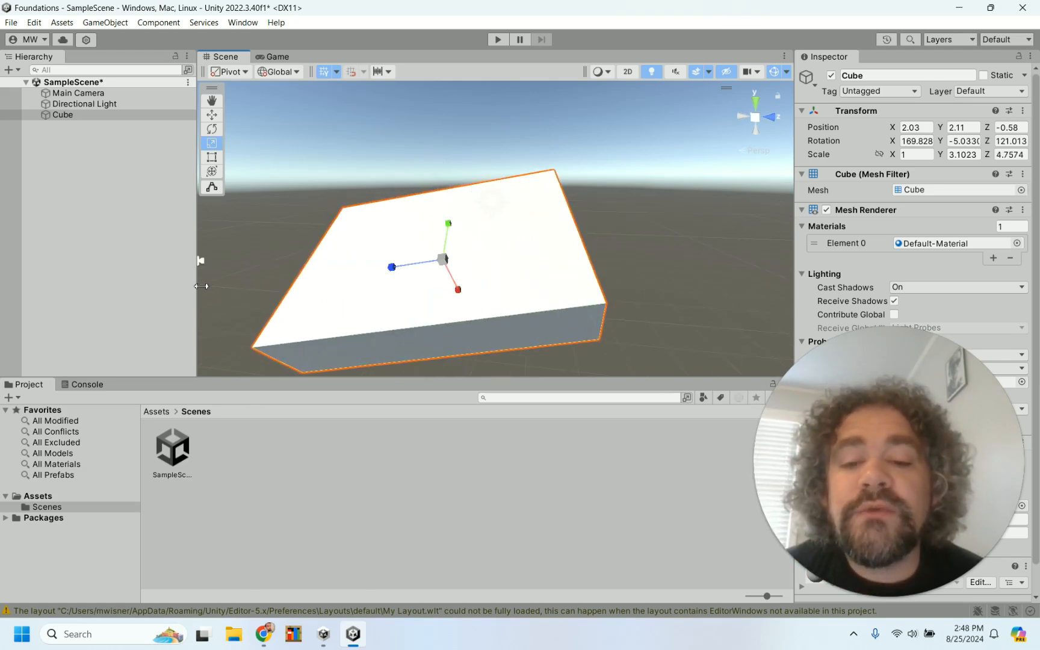
drag(458, 290, 454, 271)
Step: Shrink the flattened cube uniformly on all axes with the Scale tool, to about X 0.12, Y 1.36, Z 2.08
alt+drag(639, 260, 474, 222)
alt+drag(592, 237, 450, 129)
alt+drag(399, 239, 394, 415)
alt+drag(397, 223, 582, 311)
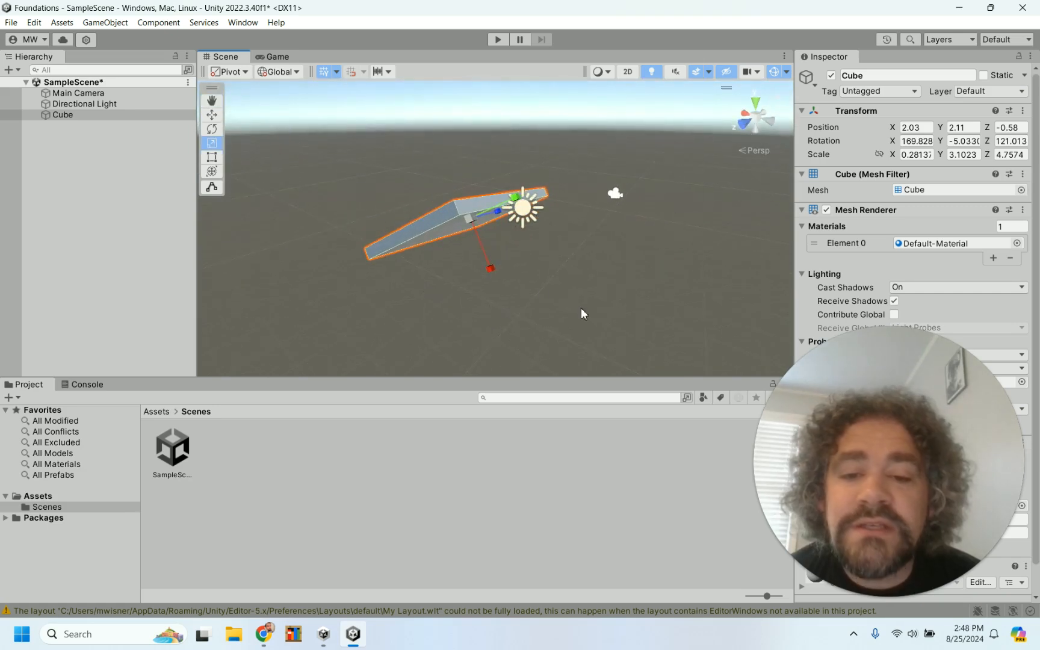
alt+drag(381, 202, 629, 232)
alt+drag(471, 155, 573, 136)
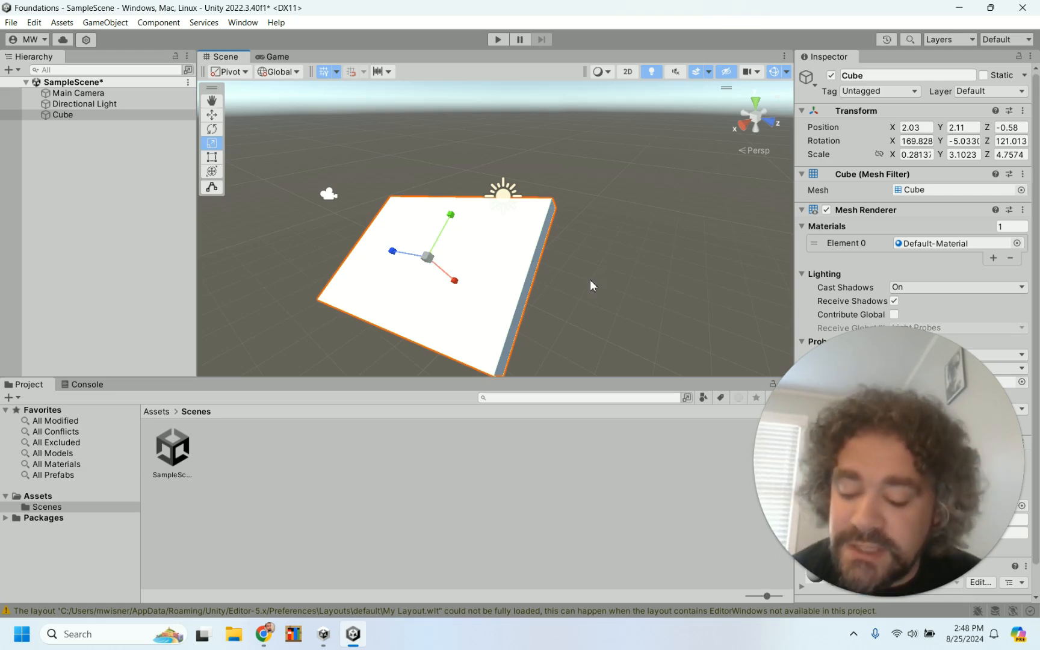
alt+drag(578, 278, 566, 223)
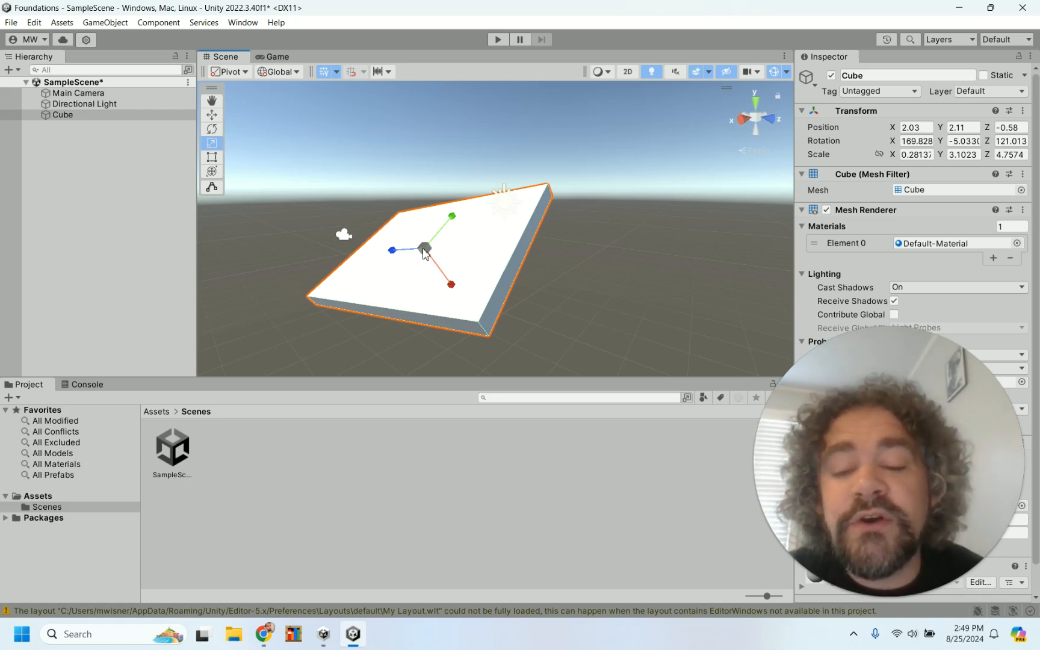
drag(423, 249, 414, 287)
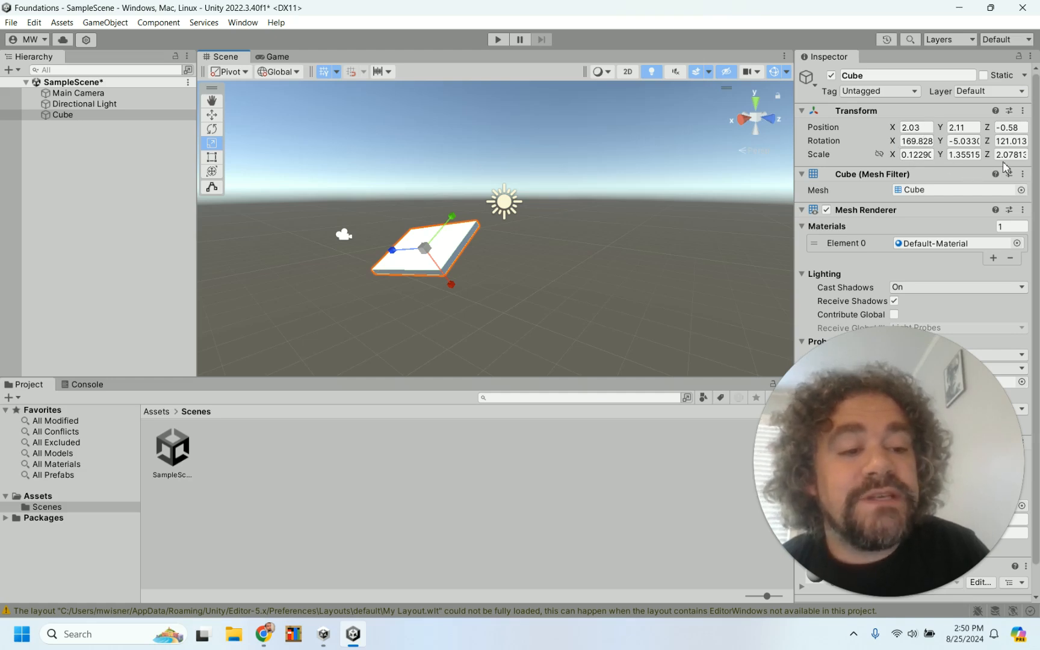
Step: Set the cube's scale to exactly X 1, Y 1, Z 3 in its Transform values
click(915, 154)
text(1)
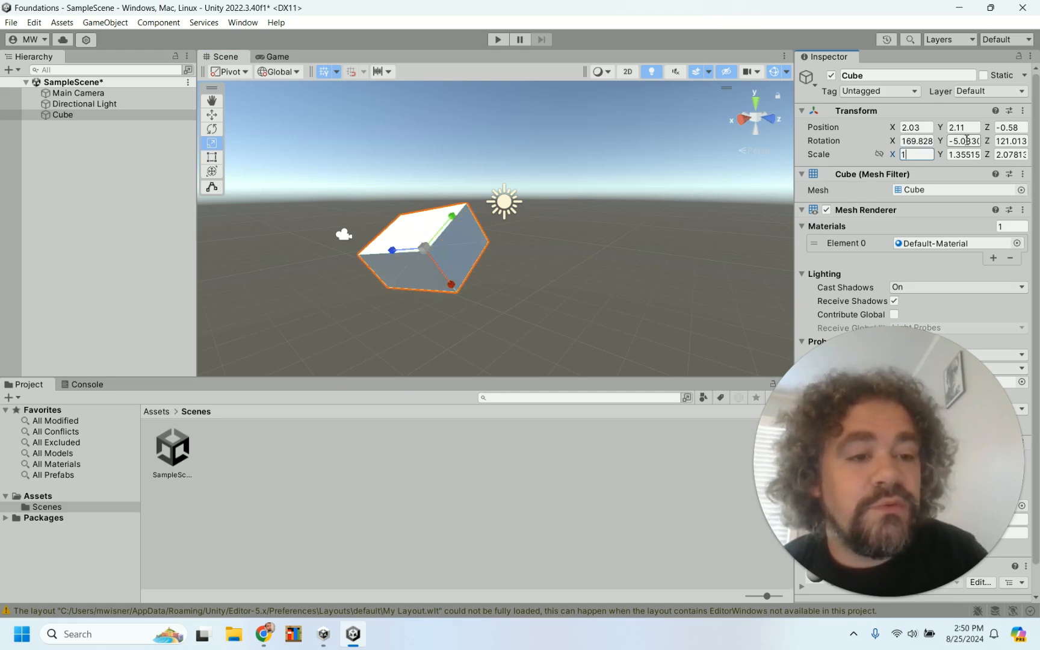
click(966, 154)
text(1)
click(1003, 152)
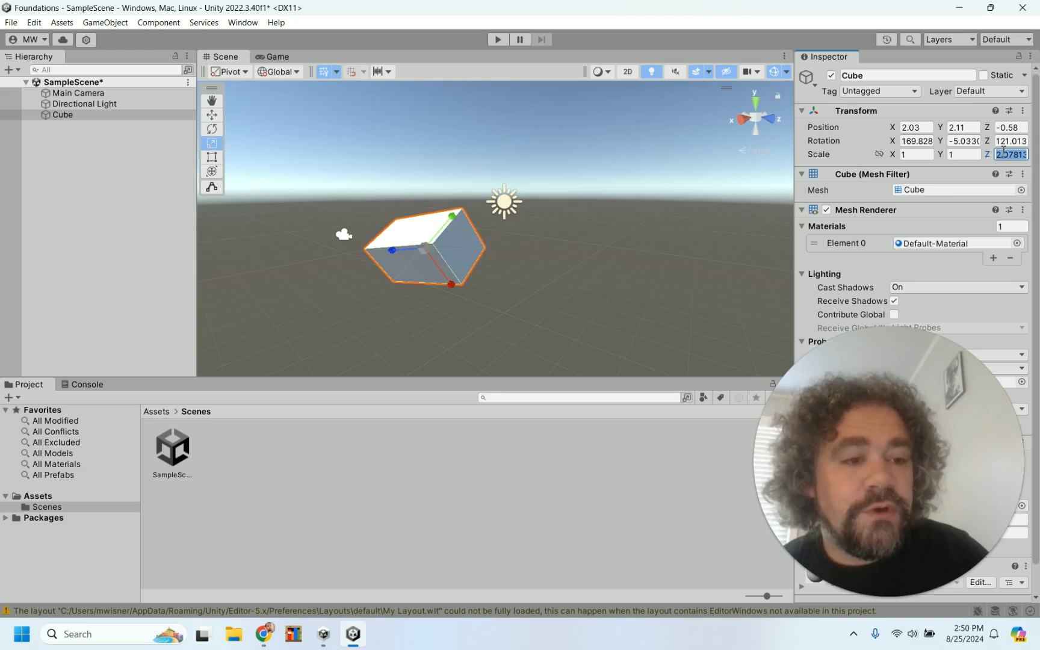
text(3)
Step: Set the cube's rotation to X 0, Y 45, Z 45 in its Transform values
click(926, 141)
text(0)
click(960, 141)
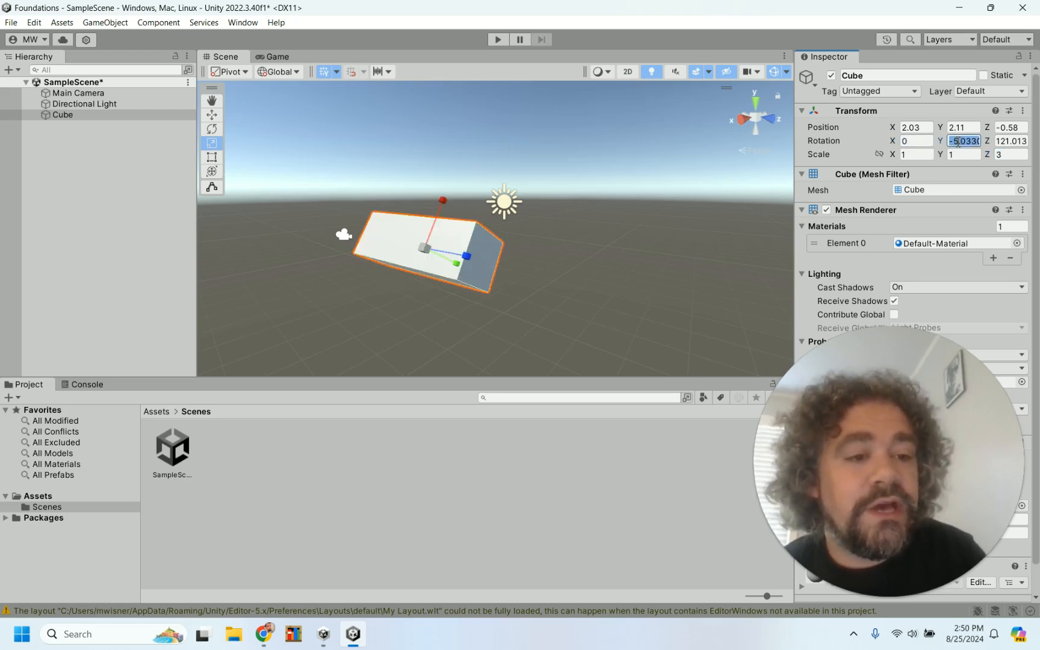
text(0)
click(1007, 140)
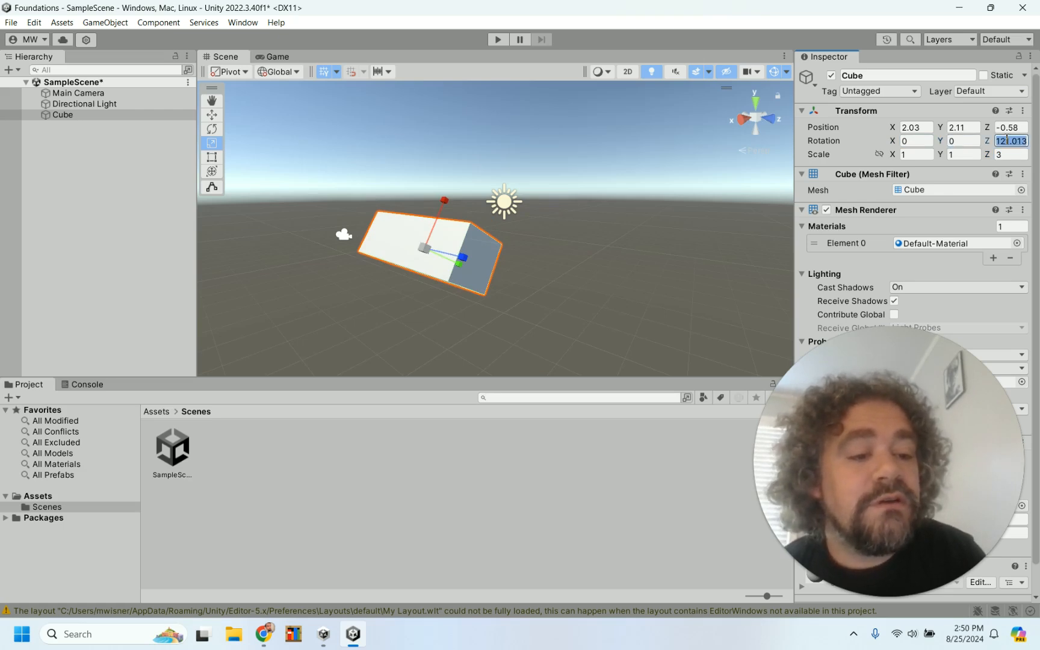
text(9)
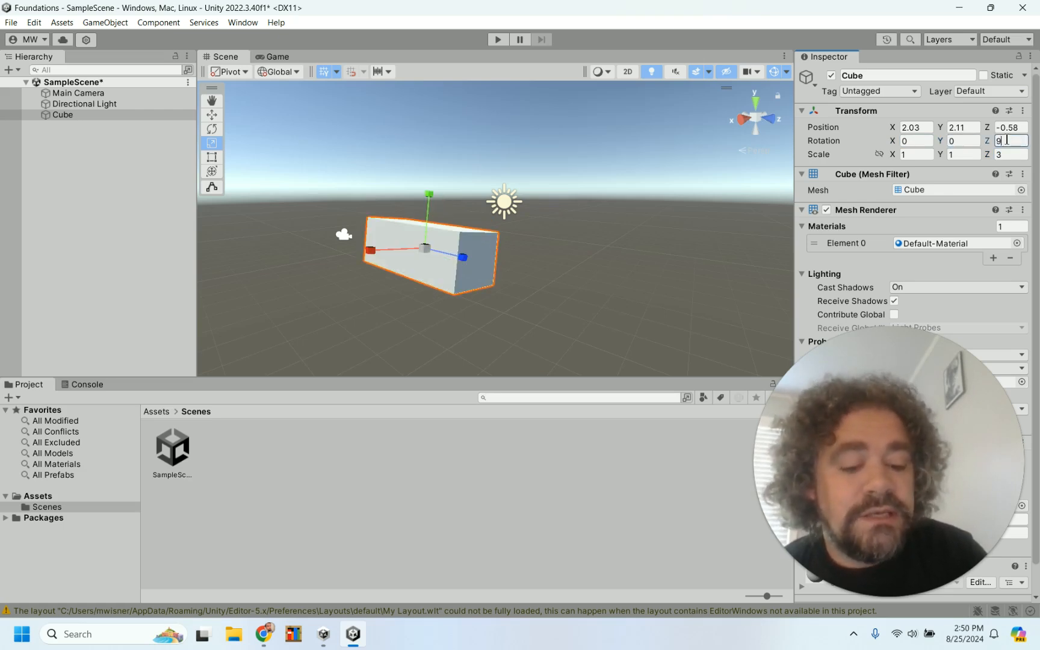
key(BackSpace)
text(45)
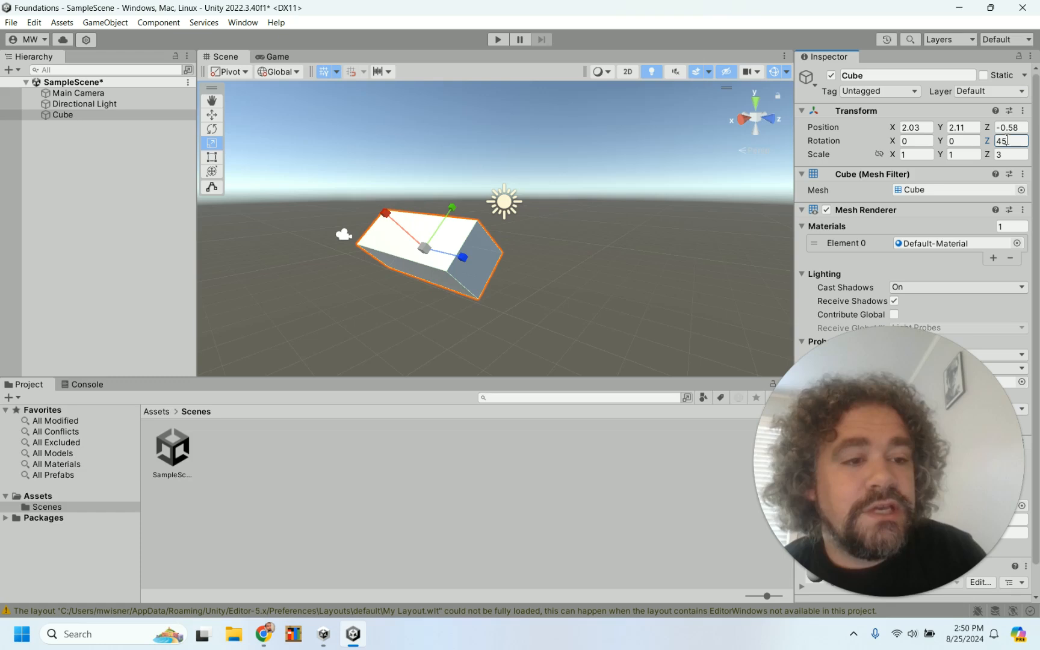
click(959, 140)
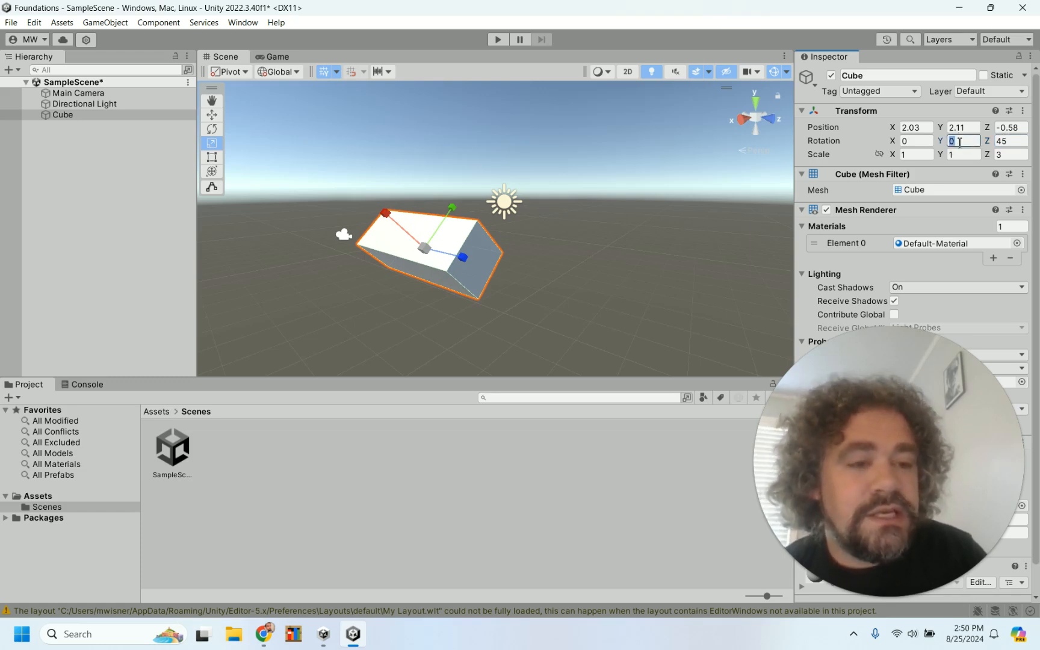
text(45)
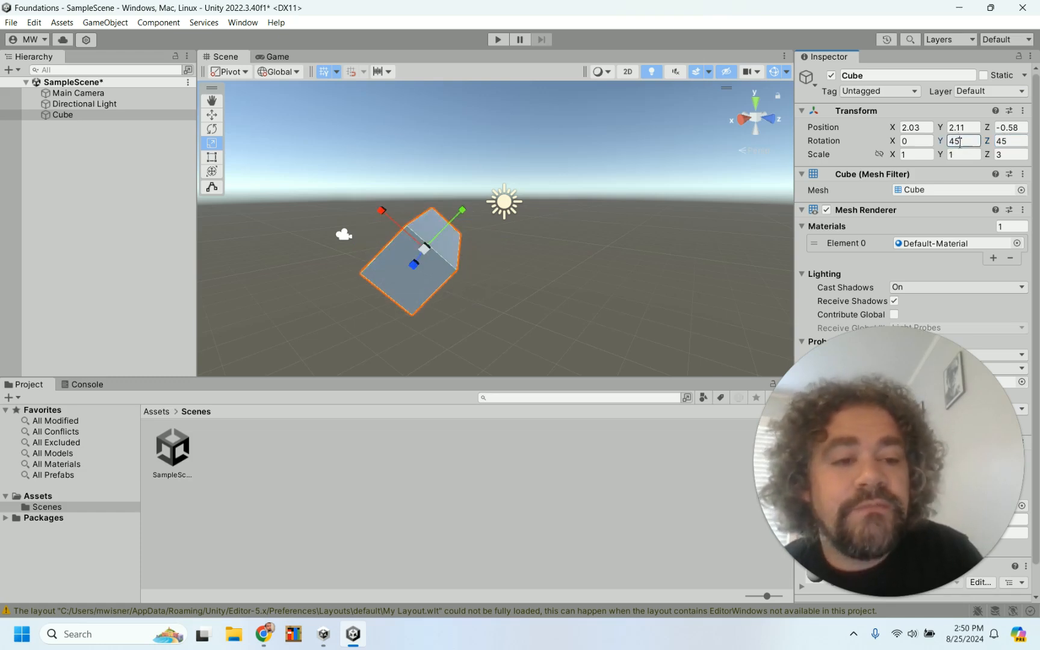
Step: Reset the cube's whole Transform component to its default position, rotation and scale
click(927, 127)
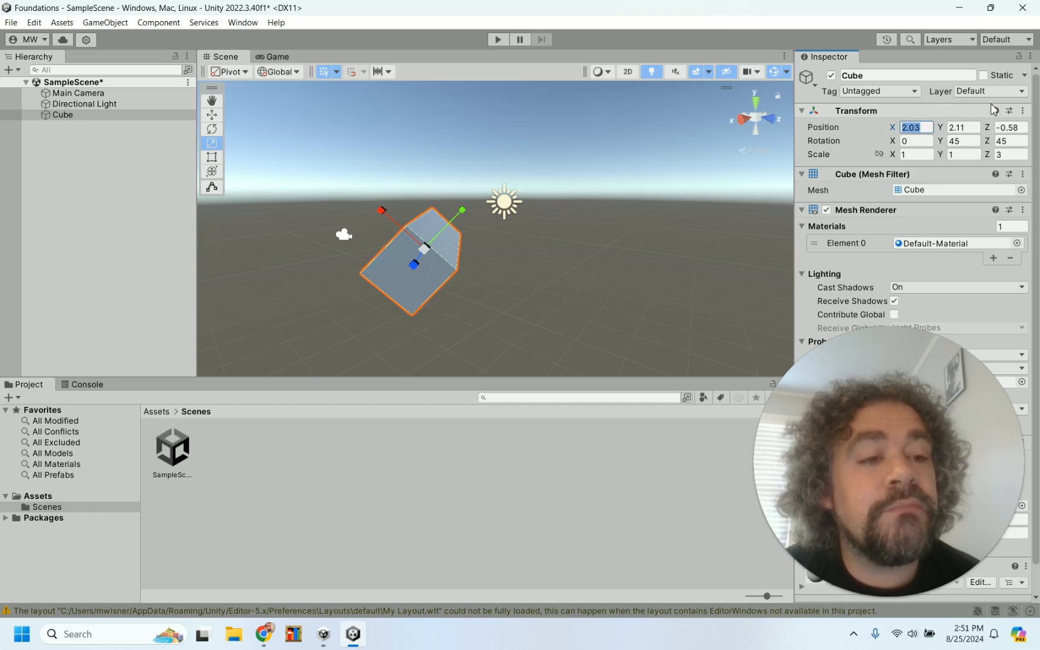
click(1023, 111)
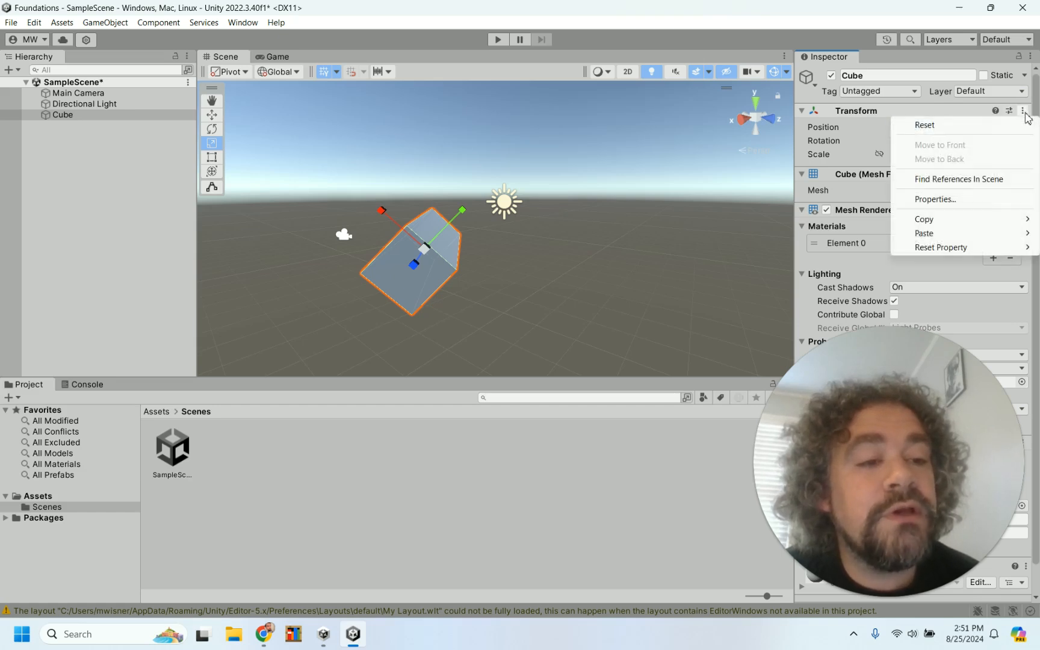
click(949, 131)
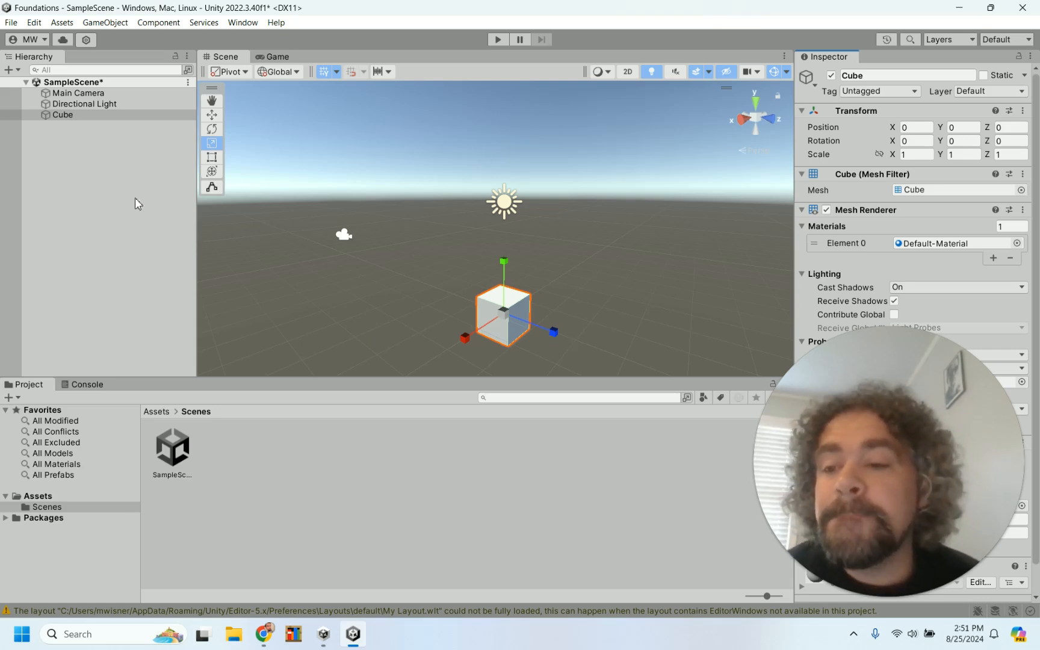
Step: Add a 3D sphere to the scene and move it along the X axis to about X 3.09
right_click(72, 163)
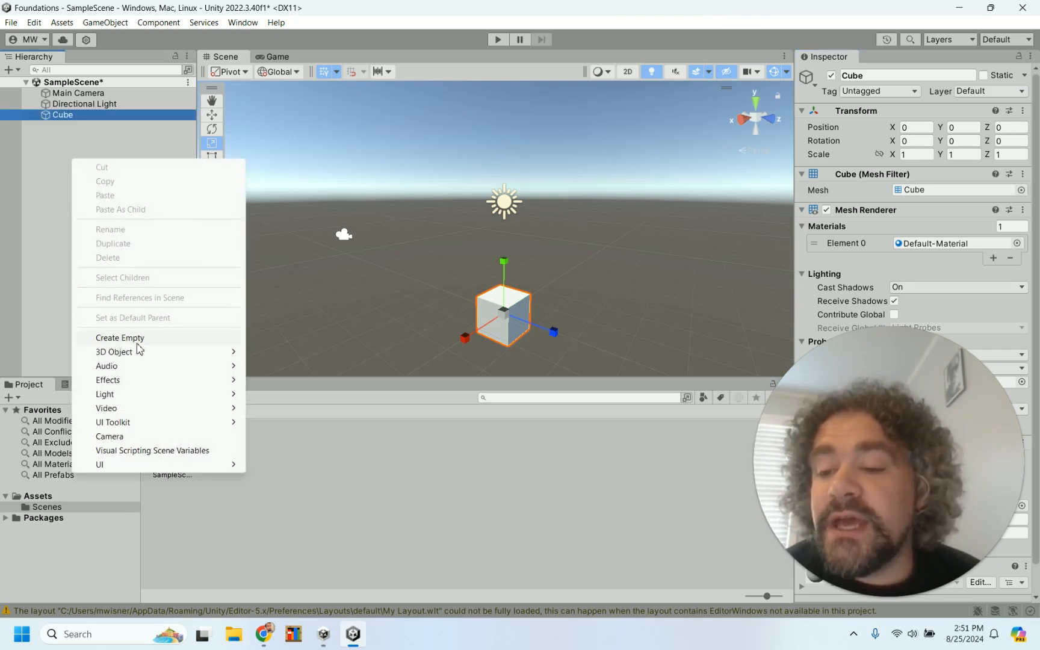
mouse_move(145, 355)
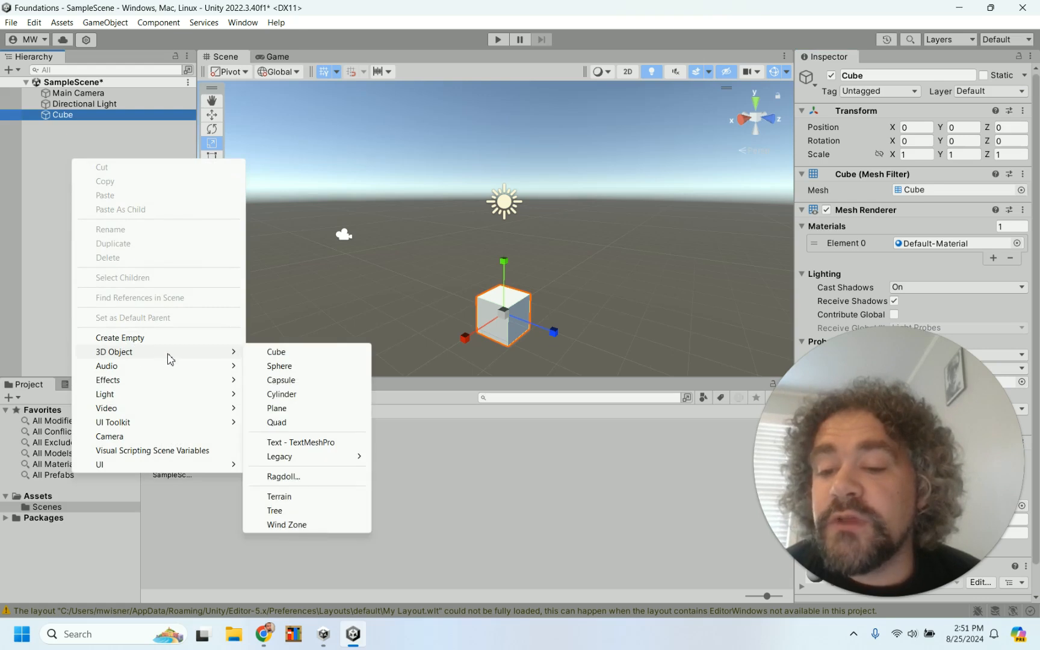
click(279, 369)
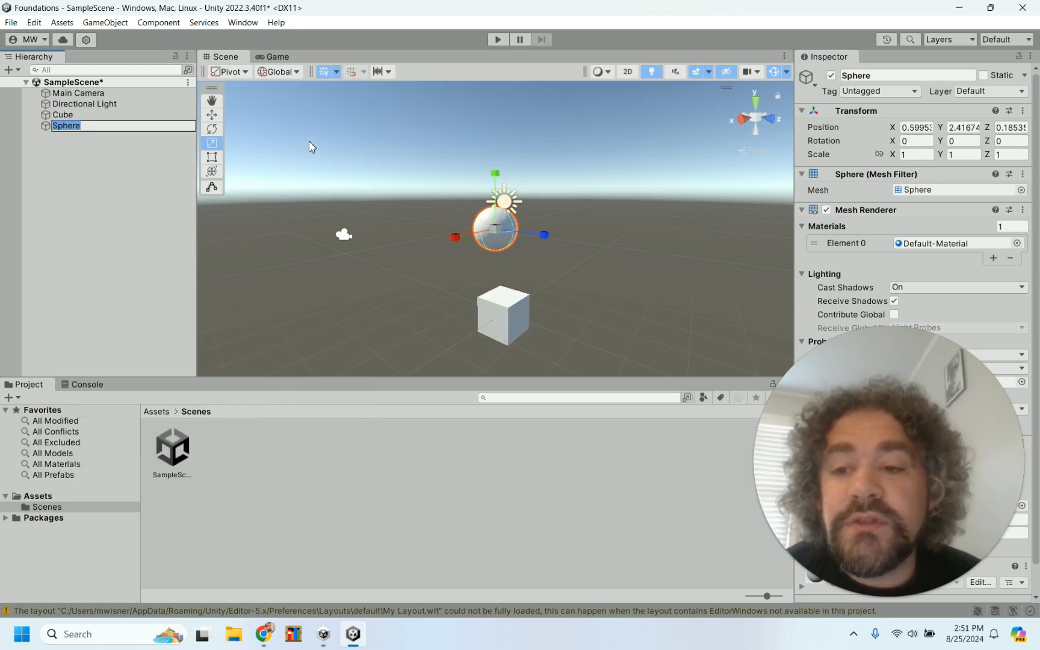
click(216, 116)
drag(458, 236, 345, 267)
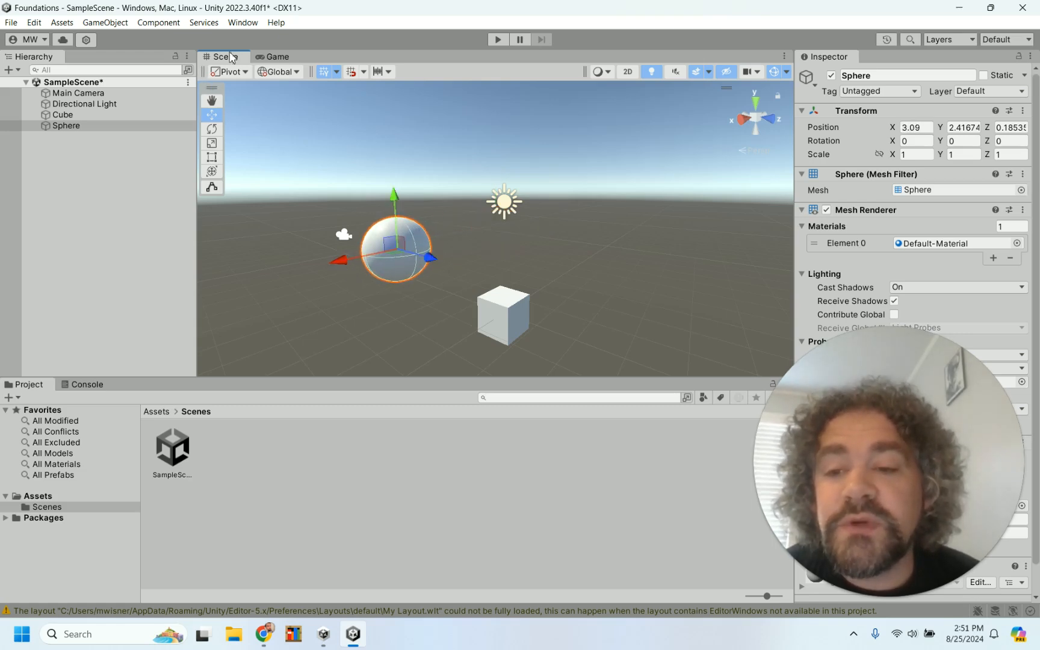
Step: Stretch the sphere vertically with the Scale tool to a Y scale of about 1.61, and deselect it
click(211, 143)
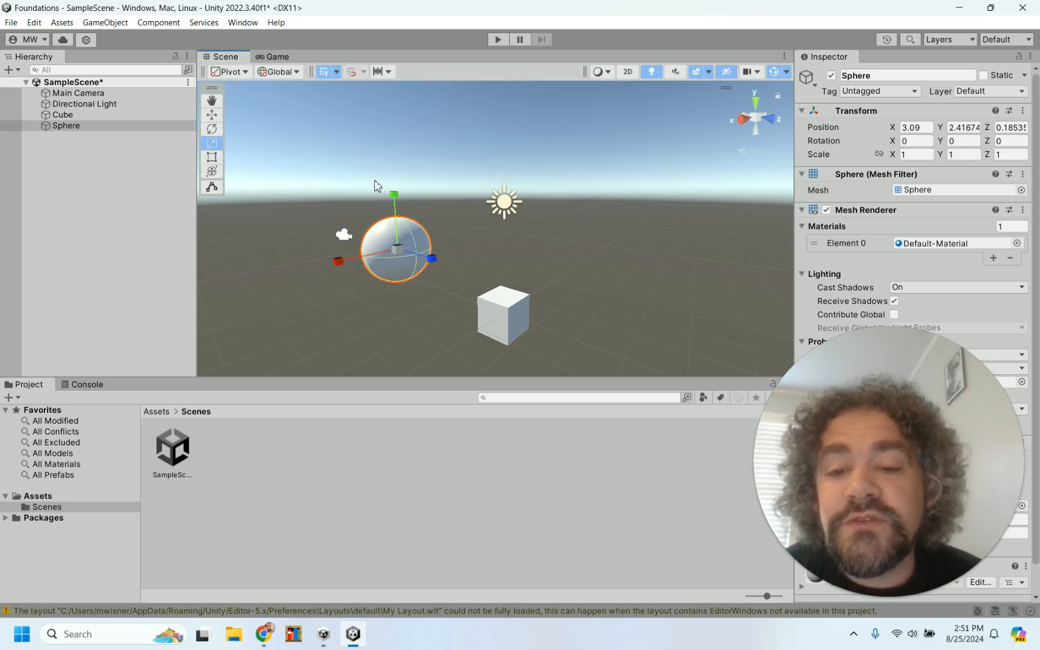
drag(394, 193, 399, 166)
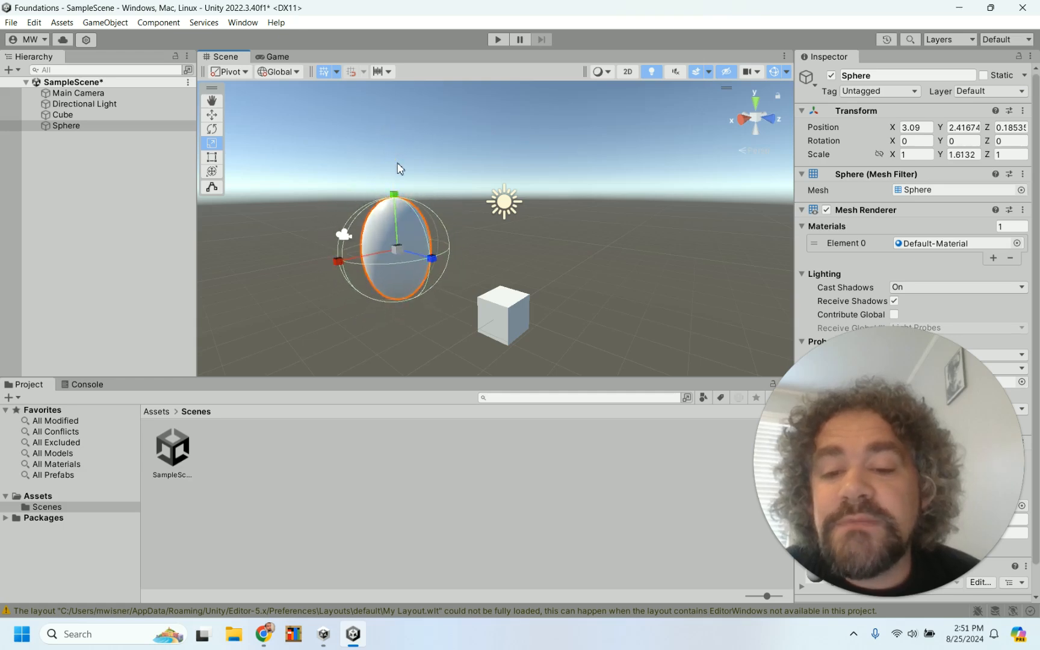
click(553, 252)
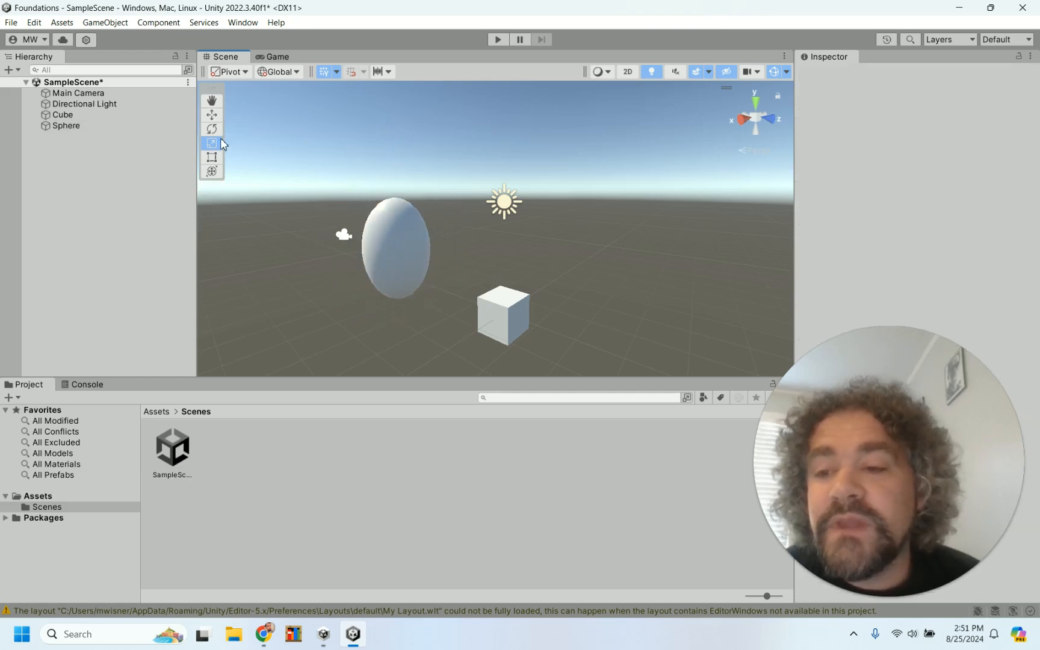
Step: Add a 3D capsule to the scene and move it along the Z axis to about Z 2.73
right_click(86, 174)
mouse_move(180, 370)
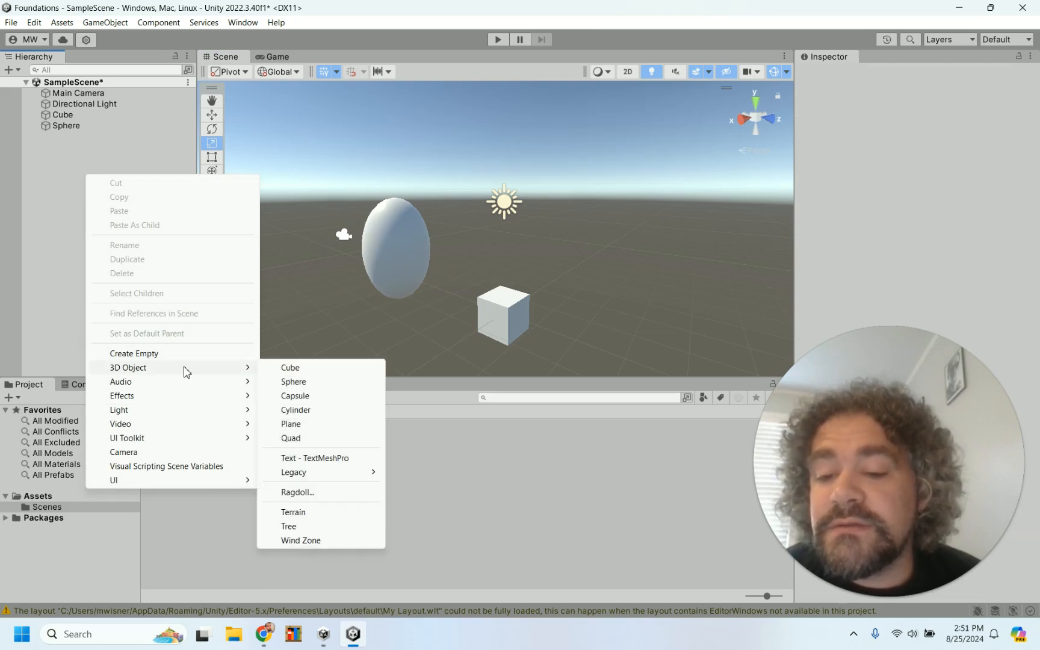
click(322, 397)
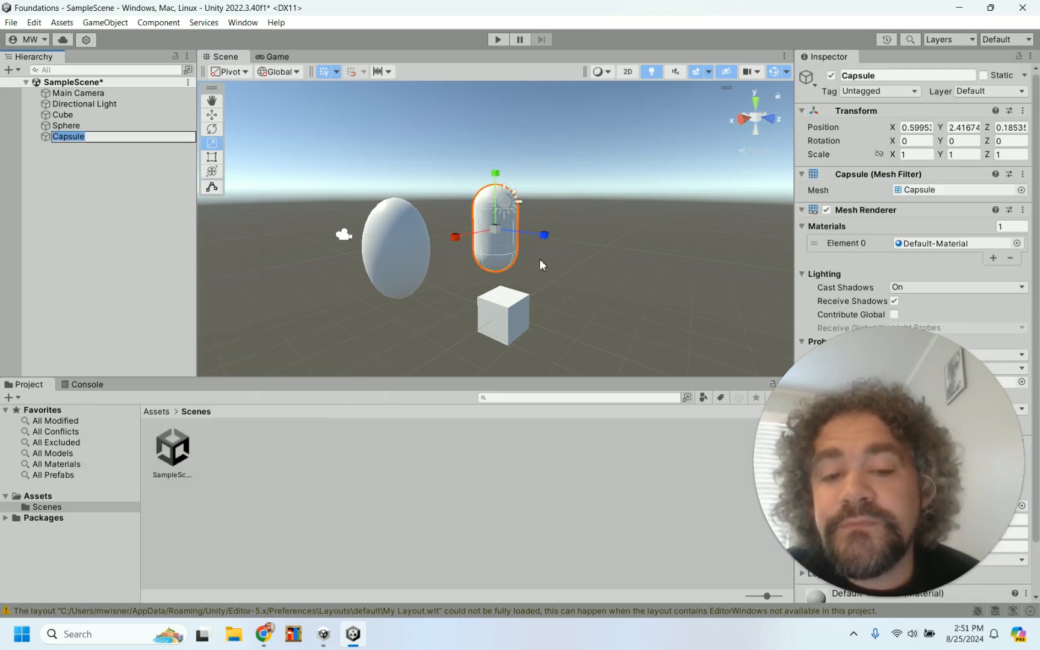
click(216, 117)
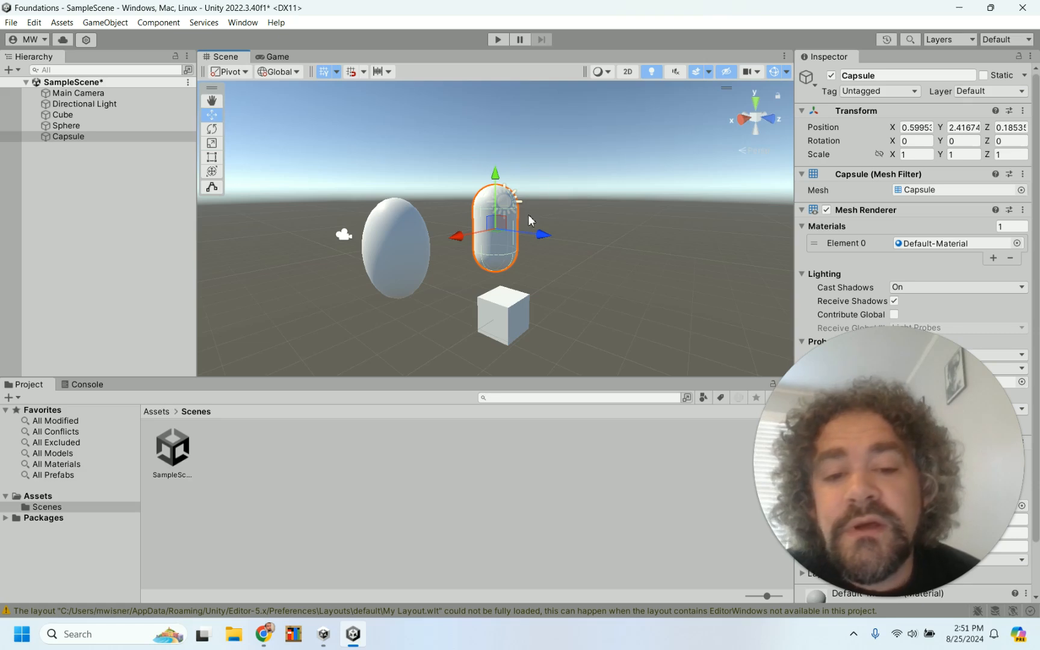
drag(541, 234, 668, 292)
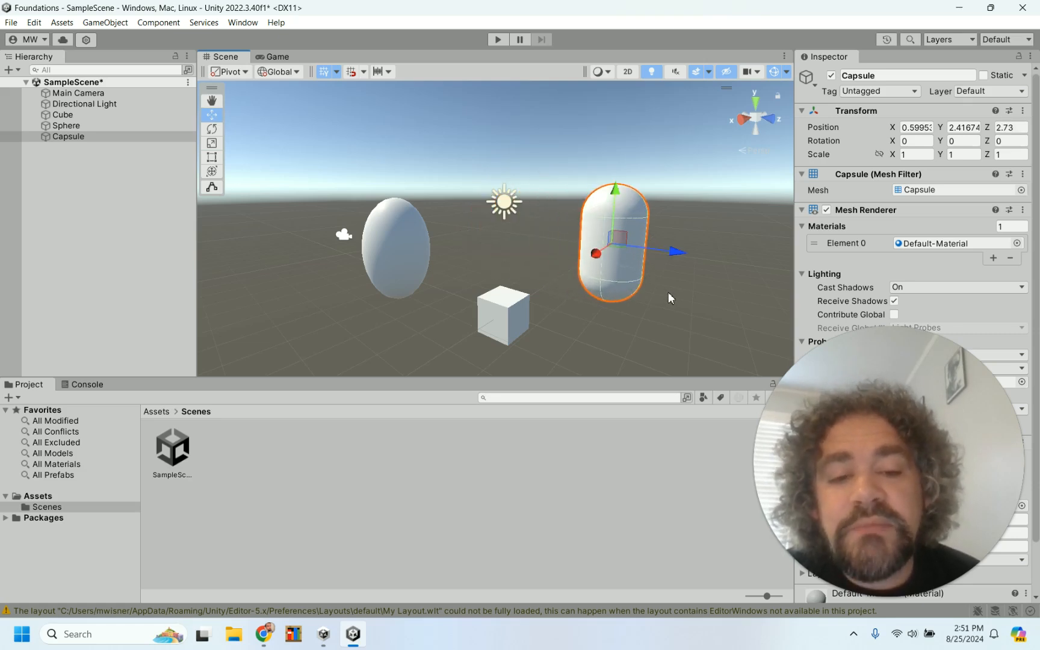
mouse_move(732, 263)
alt+mouse_down()
mouse_move(657, 274)
mouse_move(655, 287)
mouse_move(436, 287)
mouse_move(473, 216)
mouse_move(588, 284)
mouse_move(751, 272)
alt+mouse_up()
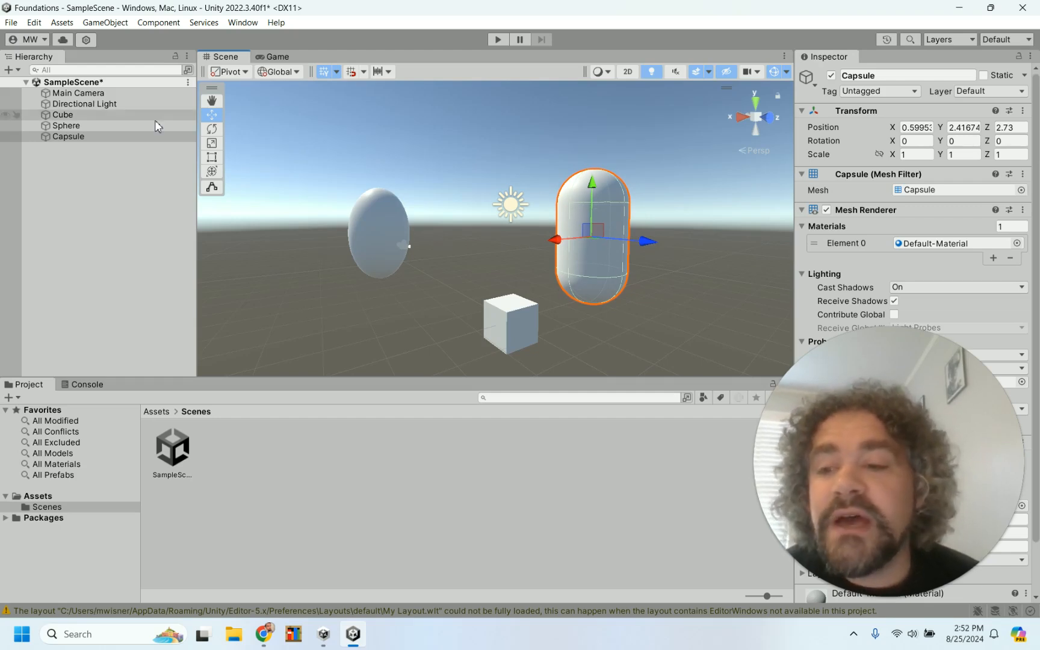
Step: Add a 3D cylinder to the scene and move it to about X 1.79 and Z 2.58
click(106, 189)
right_click(105, 187)
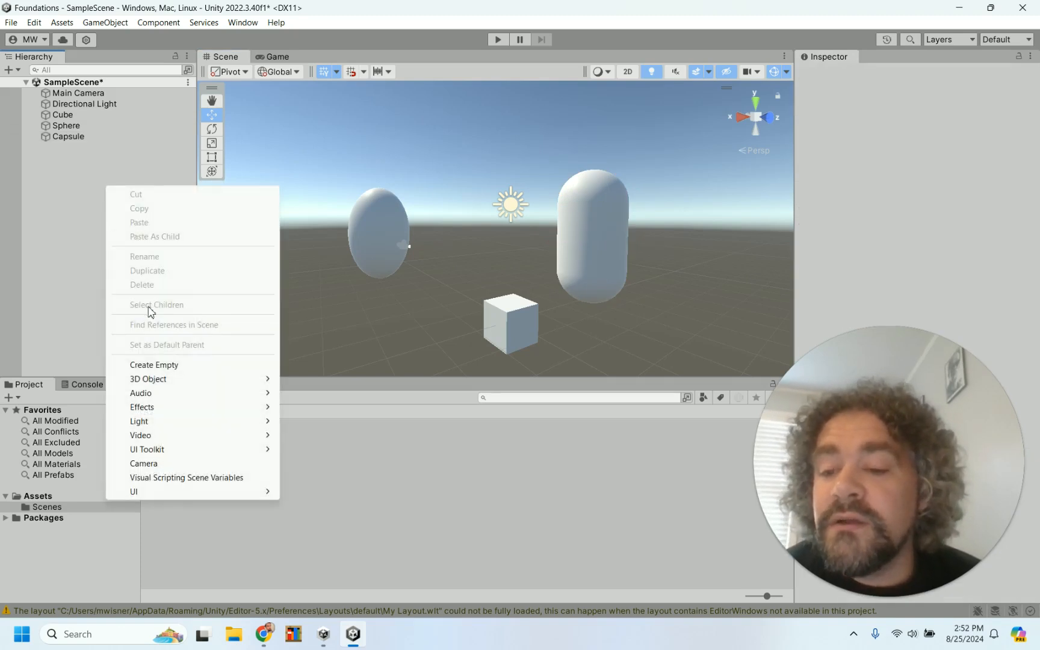
mouse_move(237, 377)
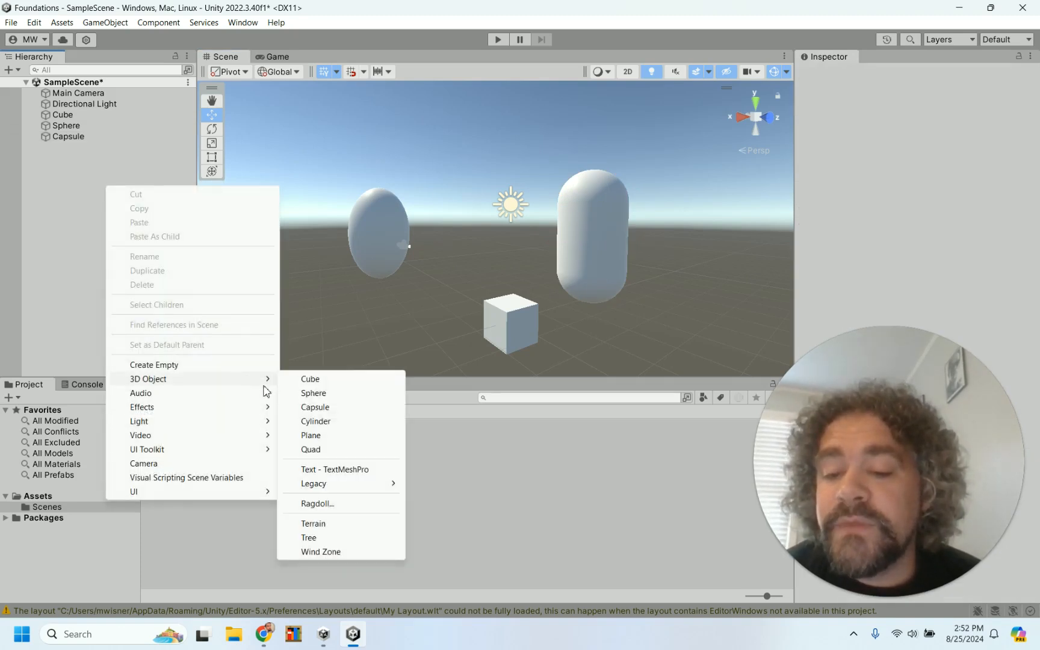
click(313, 421)
drag(455, 231, 271, 249)
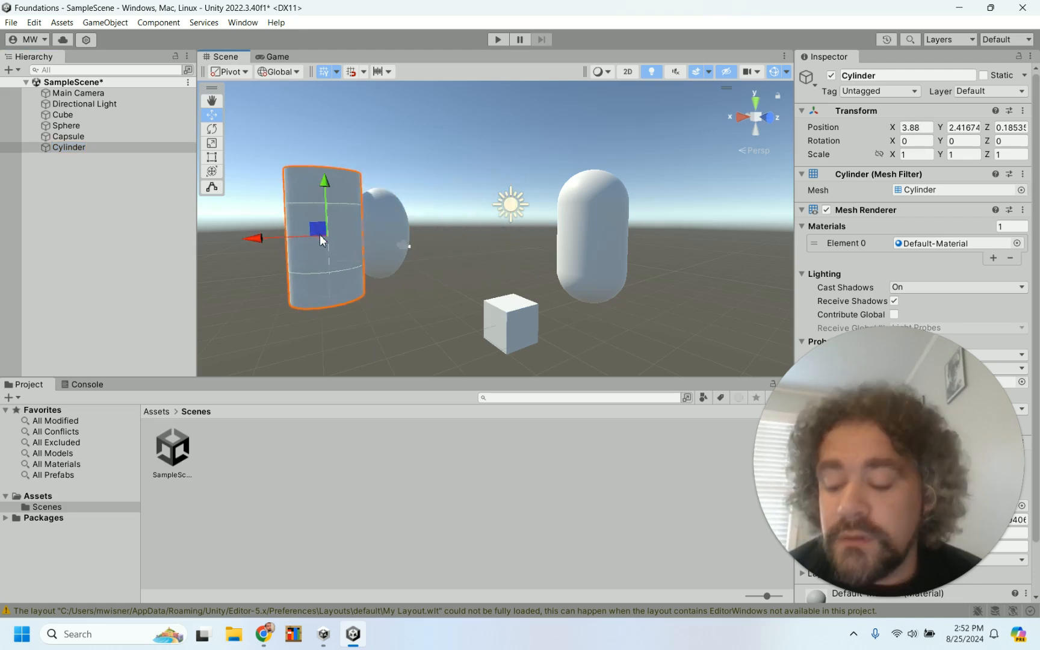
alt+drag(301, 207, 439, 263)
drag(445, 321, 676, 336)
alt+drag(538, 320, 451, 239)
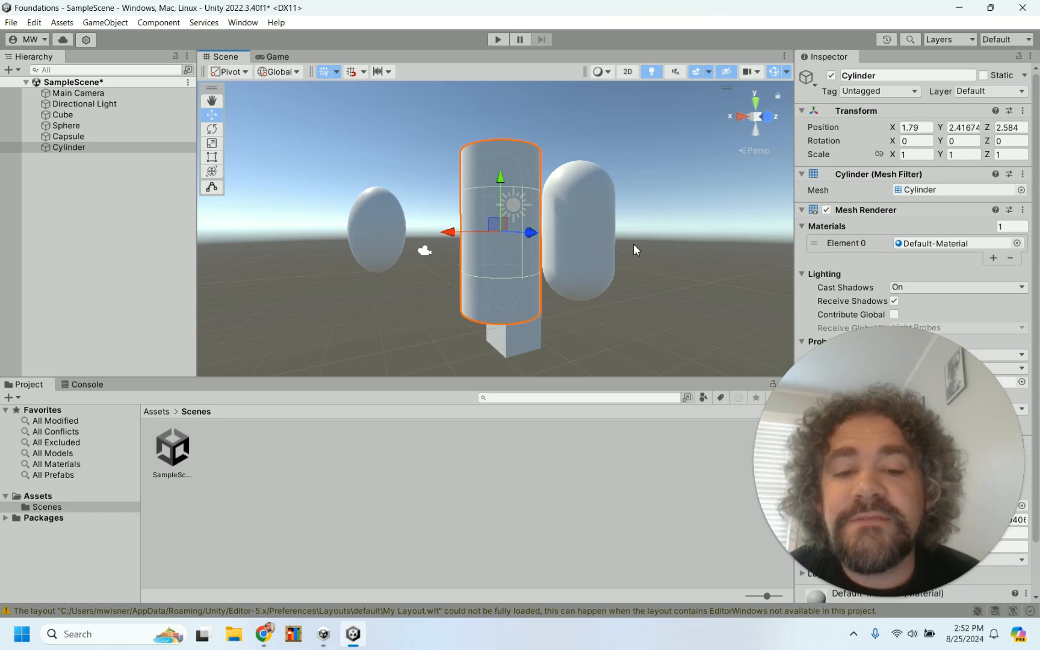
Step: Move the capsule along the X axis to about X -1.33, away from the cylinder
alt+drag(627, 241, 489, 322)
click(483, 312)
drag(420, 293, 561, 303)
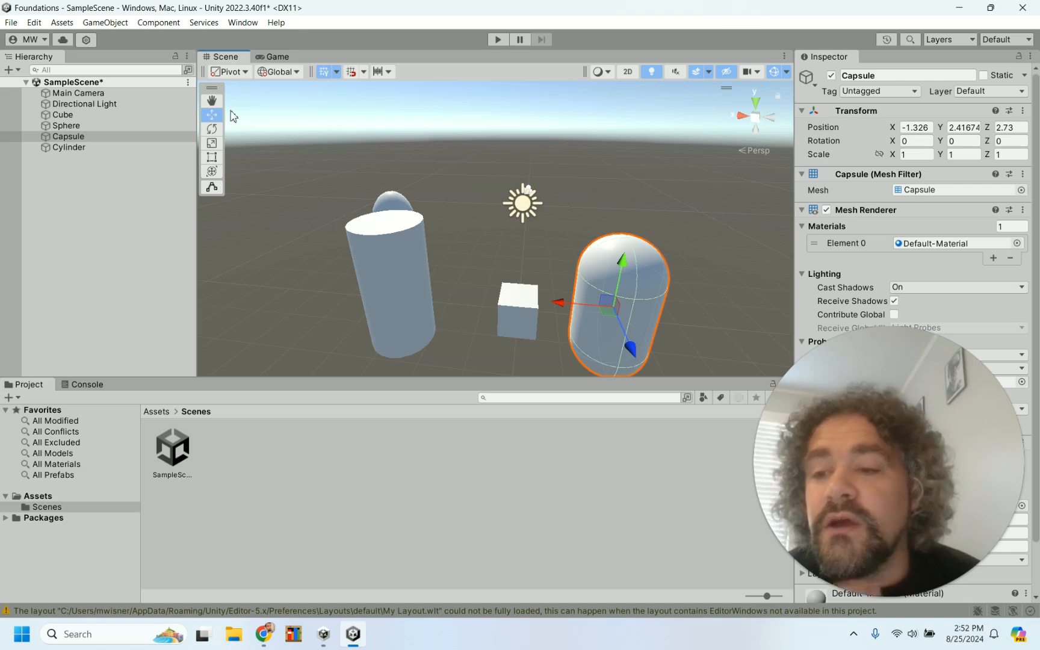
Step: Add a 3D plane, lower it beneath the other shapes to about Y -0.62, and inspect it from above and below
right_click(70, 206)
mouse_move(175, 404)
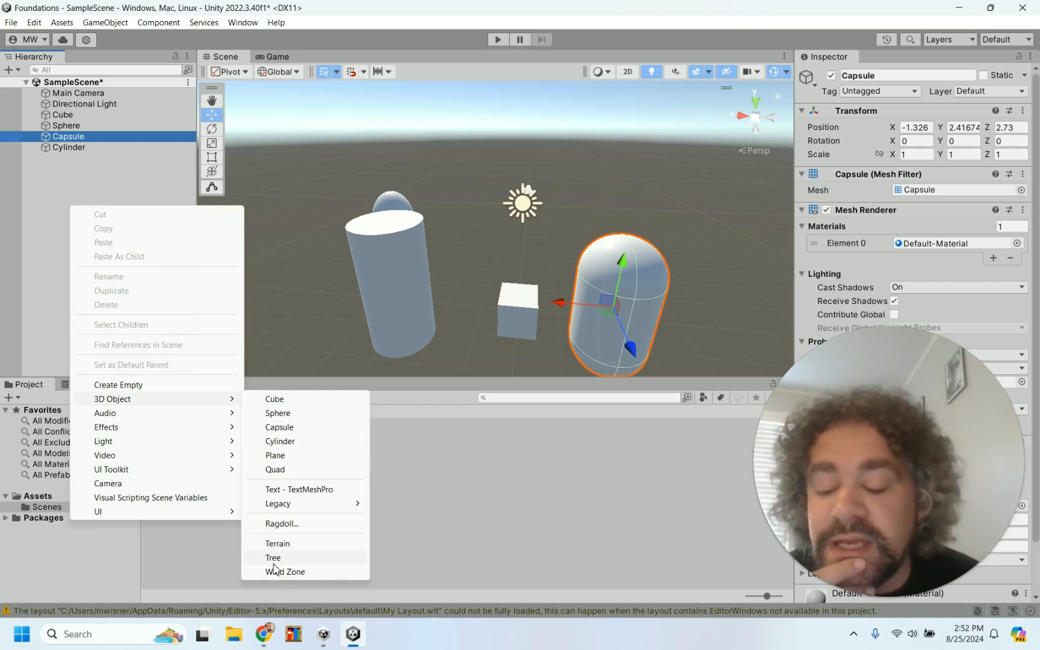
click(293, 455)
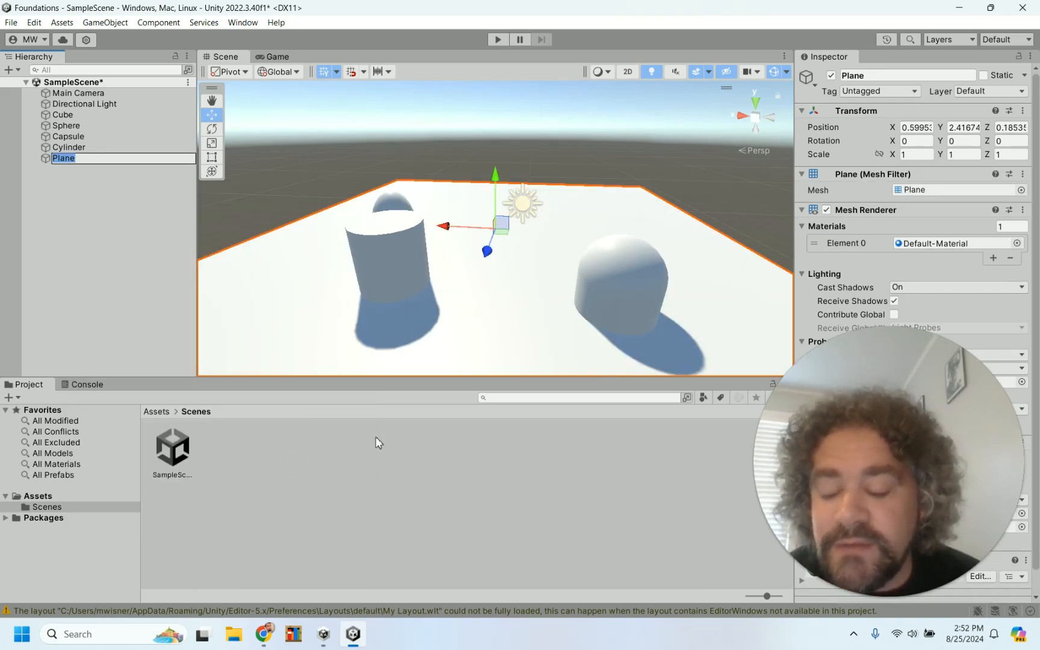
click(547, 299)
alt+drag(547, 298, 355, 269)
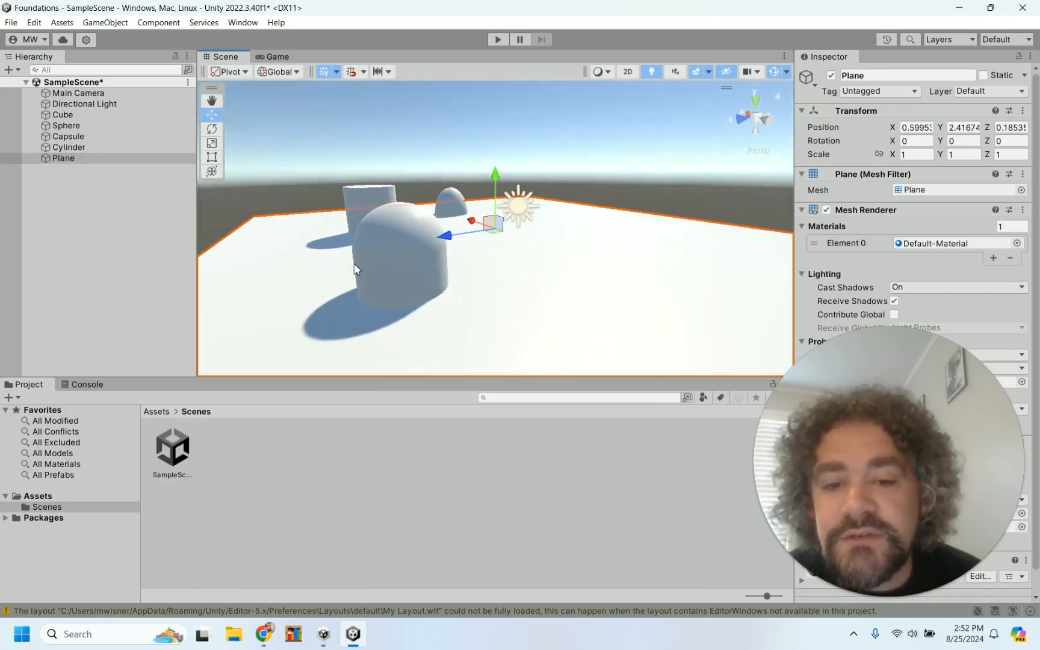
alt+drag(596, 253, 471, 290)
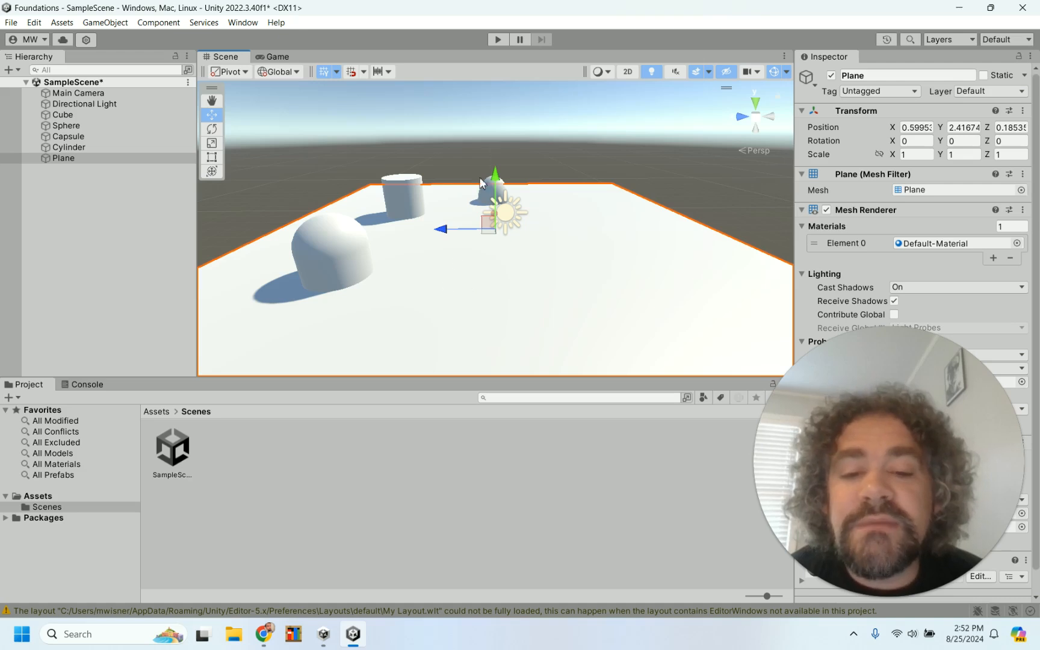
drag(494, 178, 402, 253)
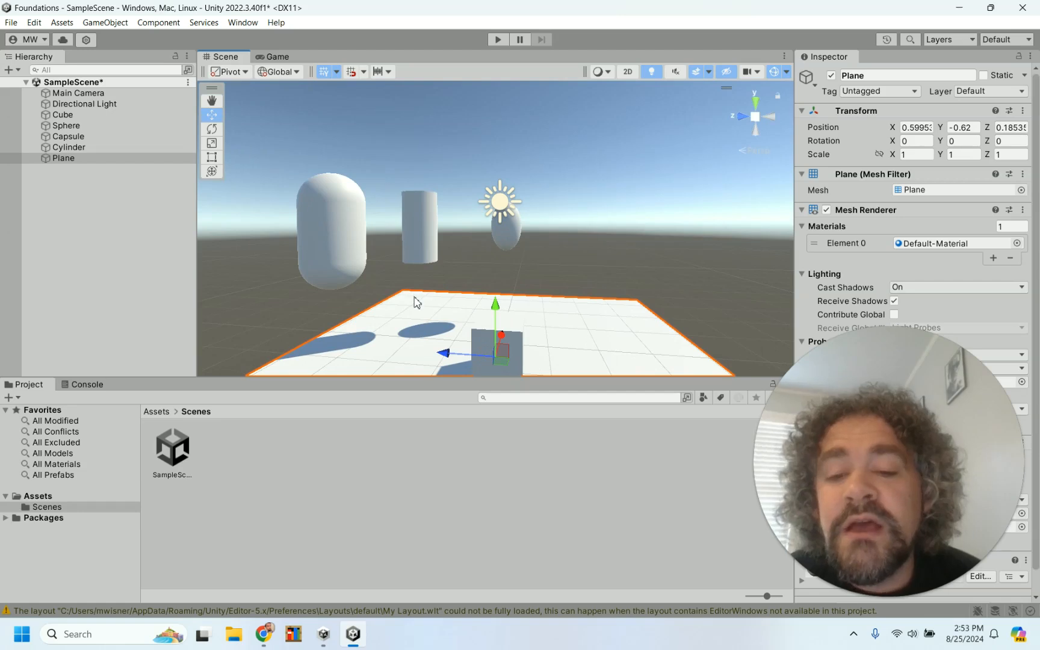
alt+drag(416, 298, 456, 177)
alt+drag(459, 266, 443, 181)
key(f)
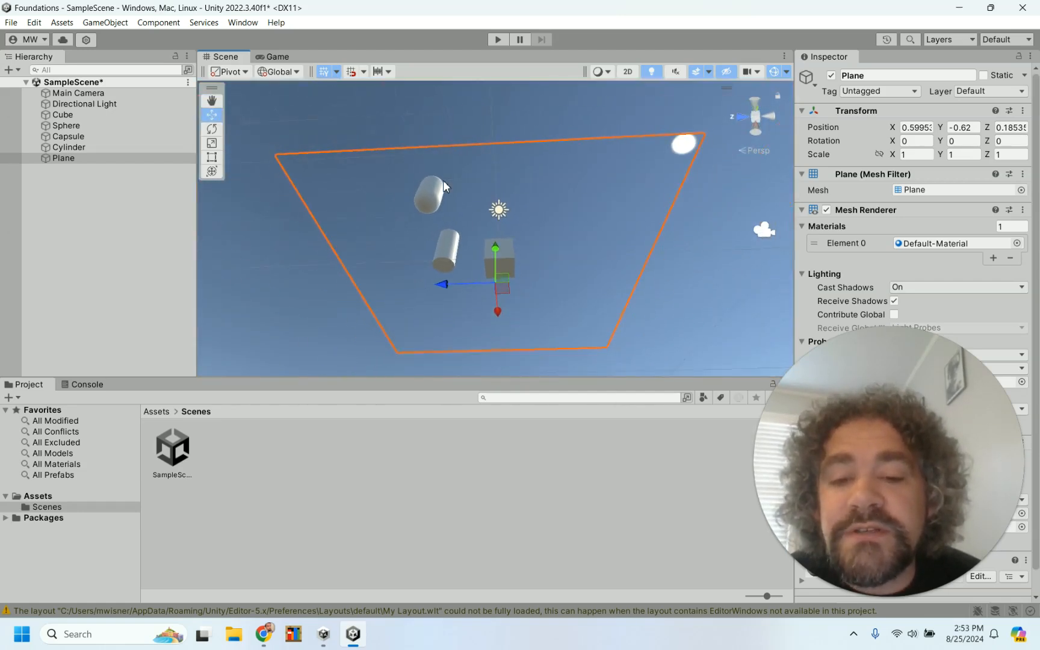
alt+drag(444, 104, 469, 325)
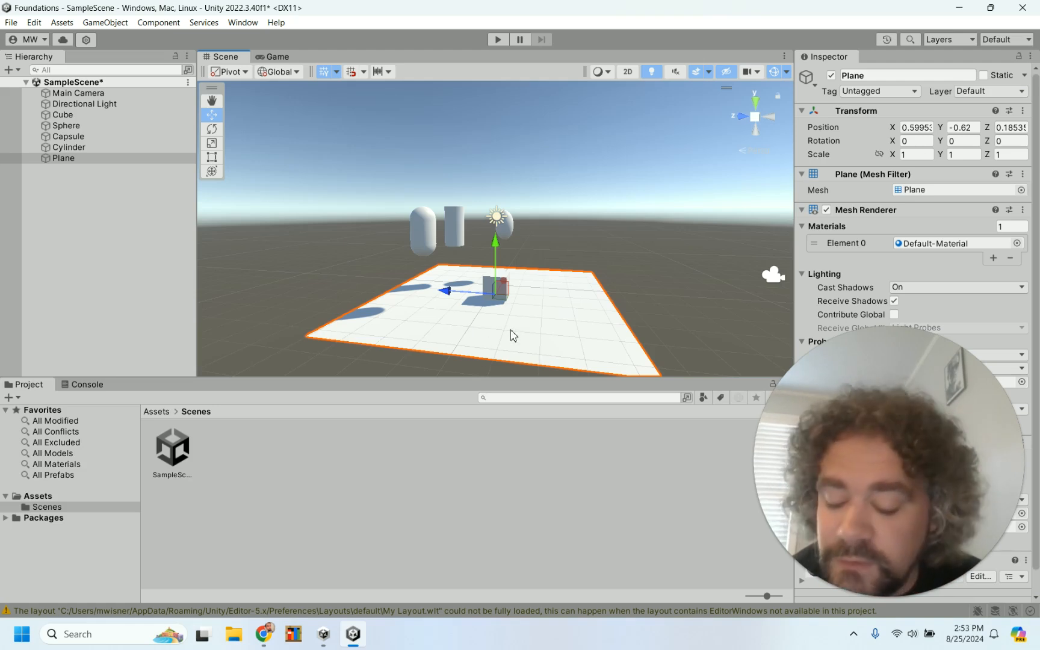
mouse_move(498, 328)
alt+mouse_down()
mouse_move(449, 305)
mouse_move(500, 321)
alt+mouse_up()
Step: Add a 3D quad to the scene, inspect it up close from different sides, and deselect it
right_click(137, 208)
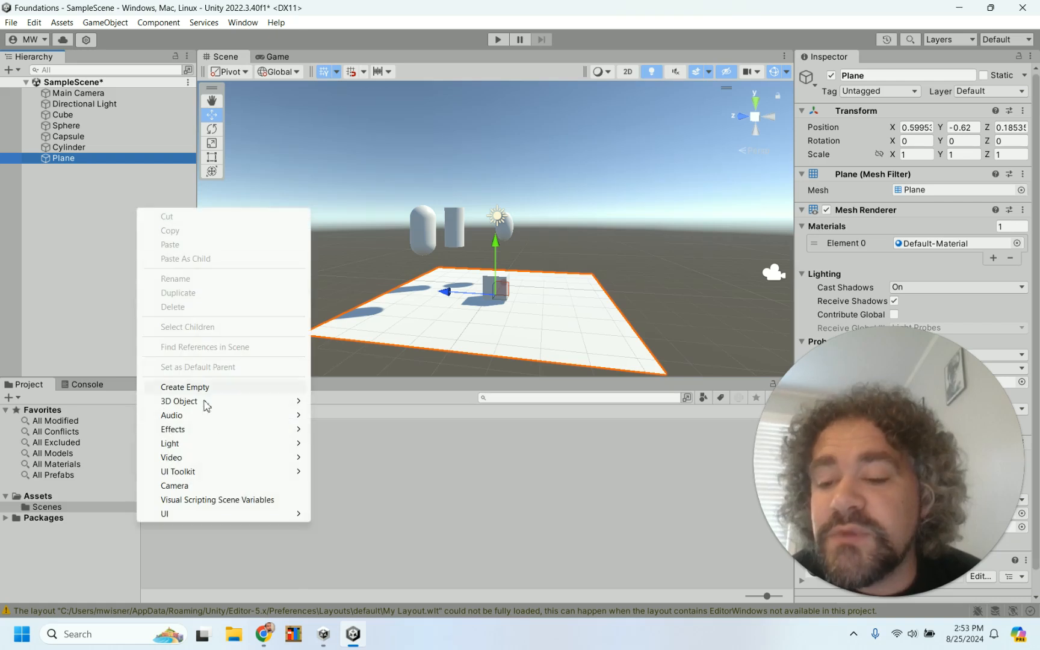
mouse_move(235, 403)
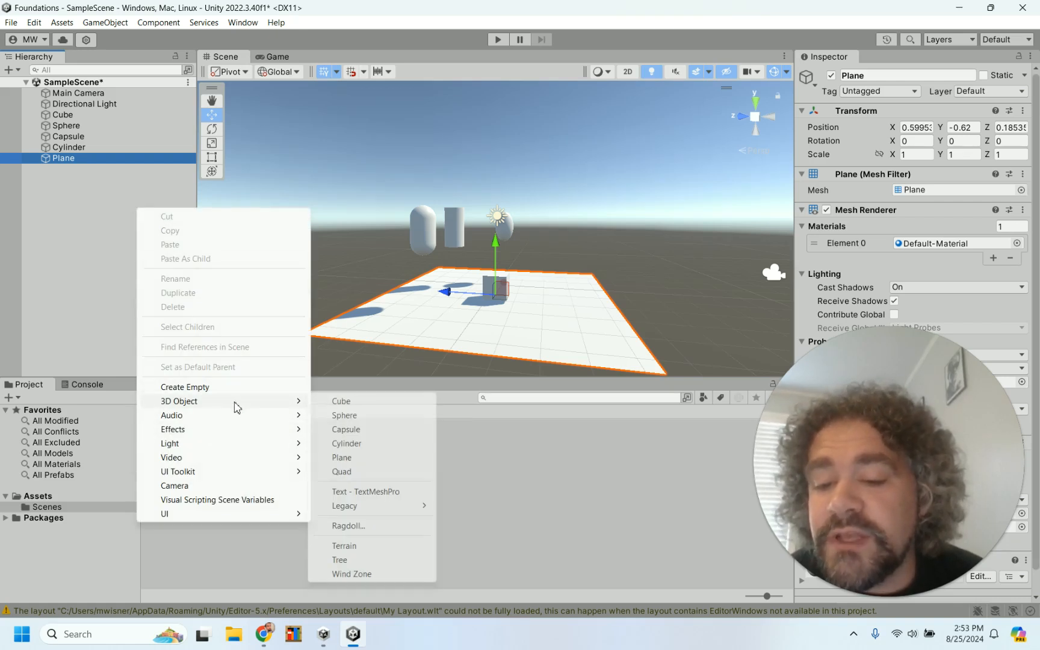
click(371, 475)
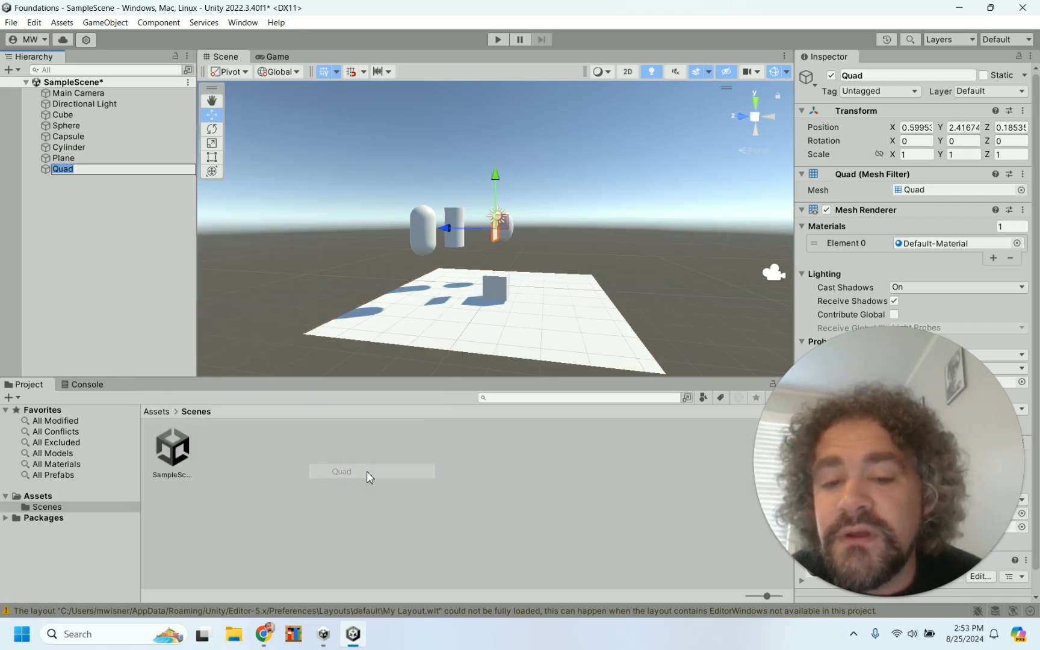
alt+drag(571, 283, 405, 291)
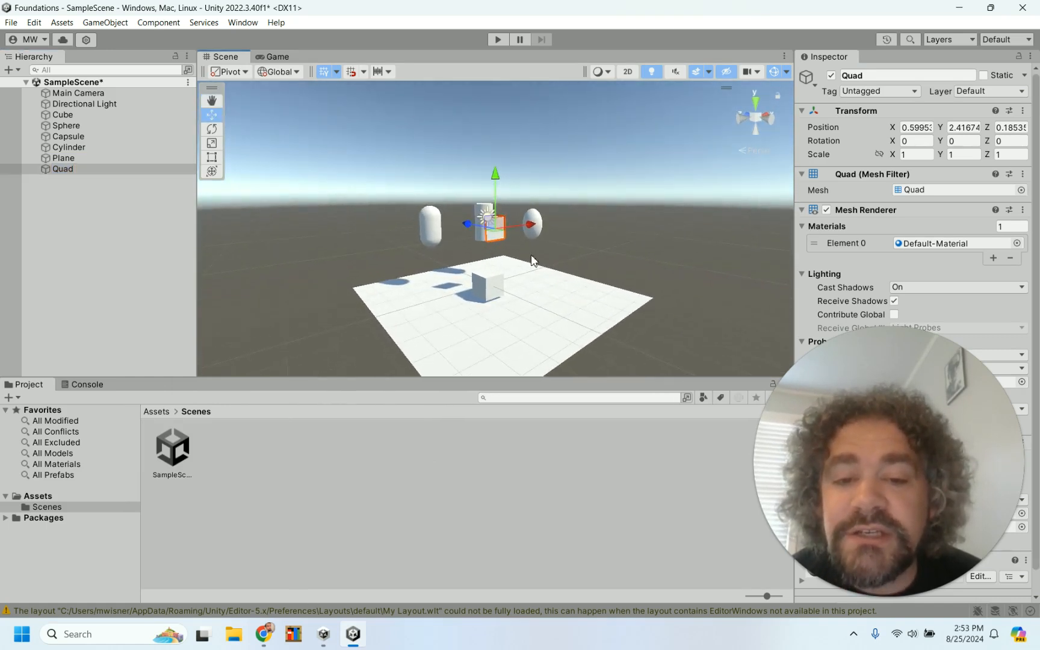
key(f)
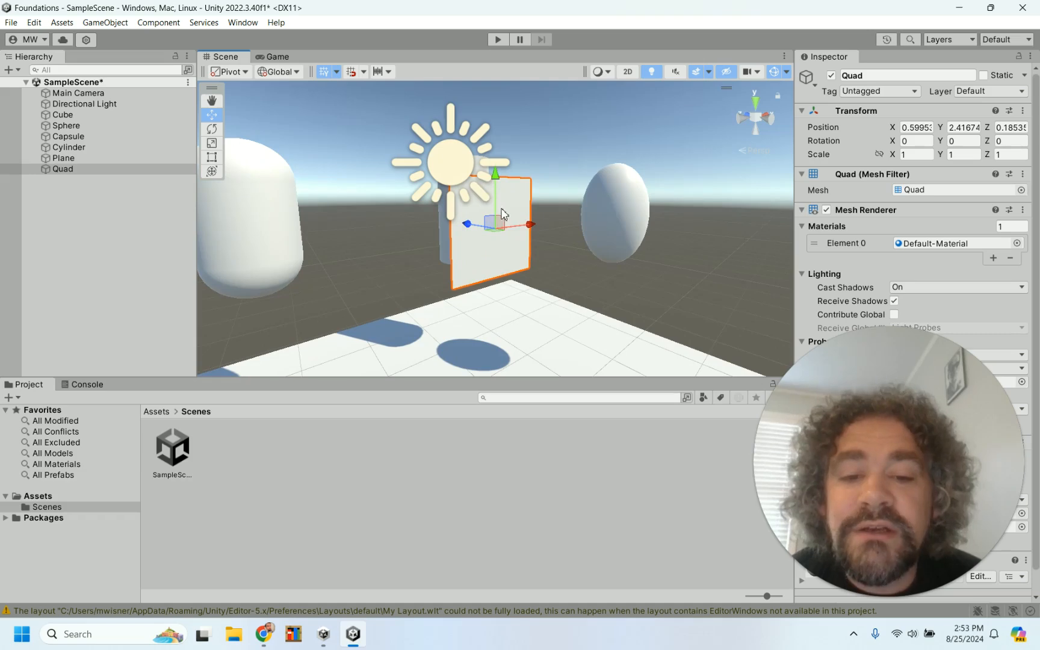
alt+drag(392, 274, 196, 271)
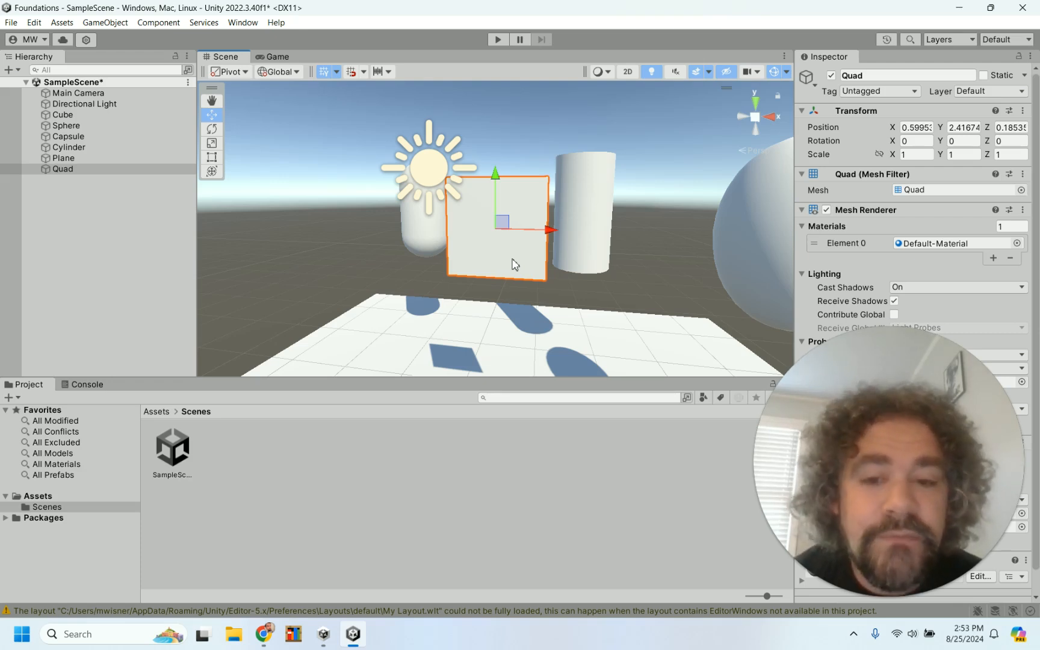
click(357, 260)
scroll(357, 260, down, 5)
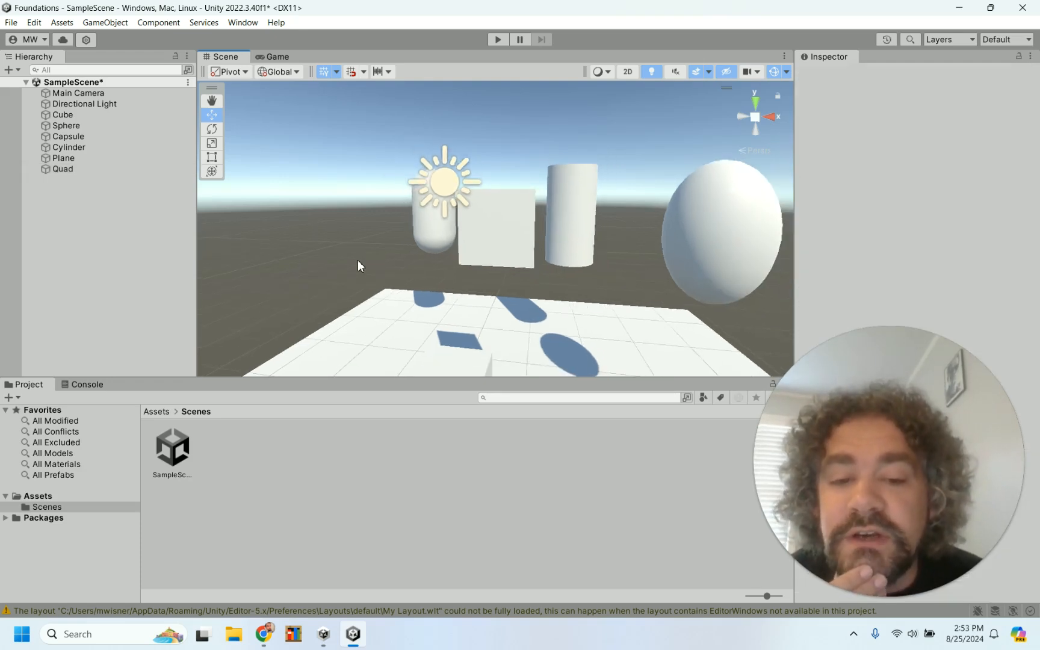
scroll(358, 262, down, 1)
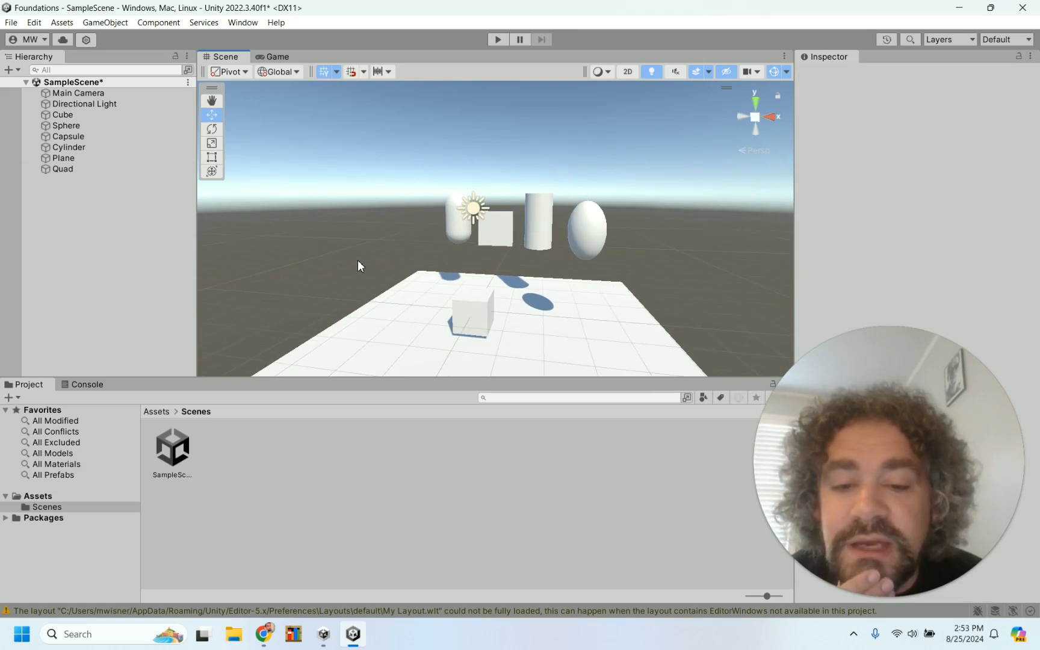
right_click(118, 207)
mouse_move(229, 402)
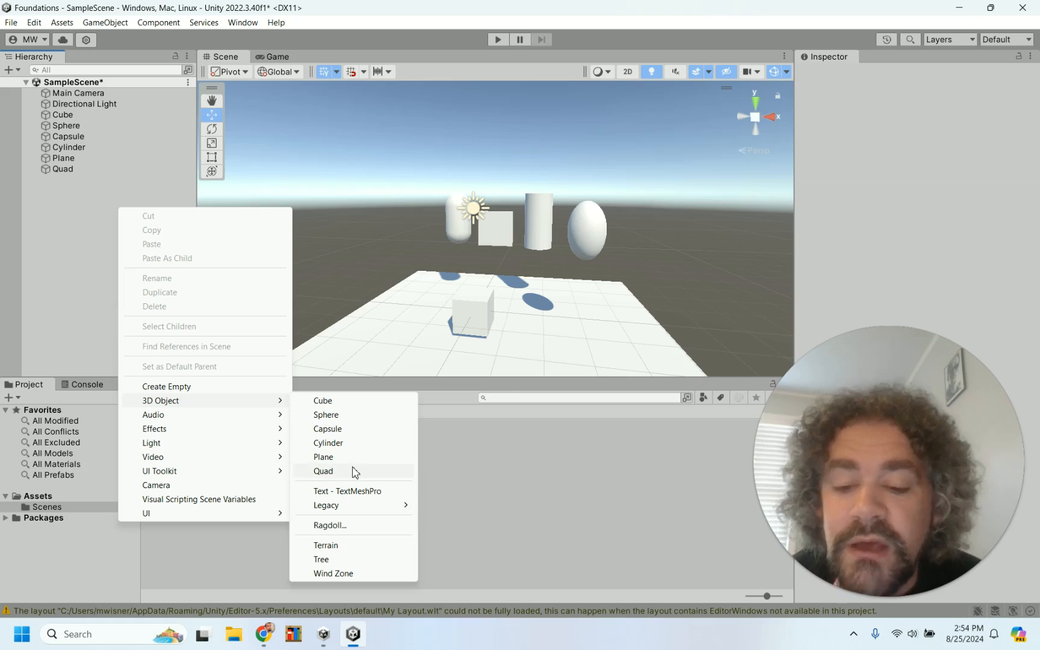
click(657, 283)
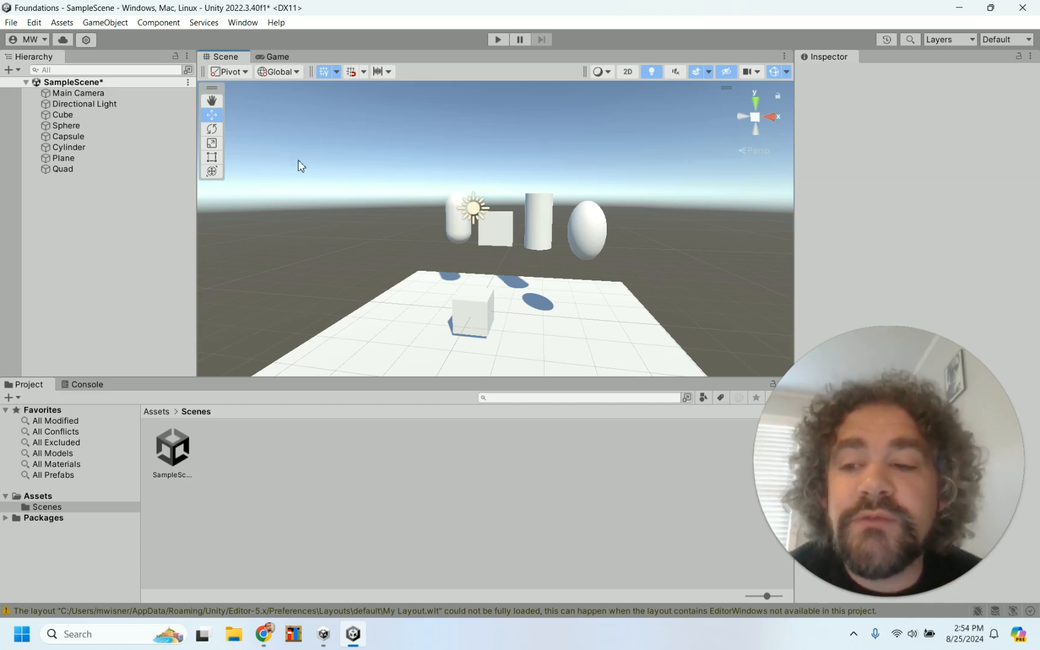
Step: Select the range of objects from Cube to Quad in the Hierarchy, and clear the selection
click(63, 114)
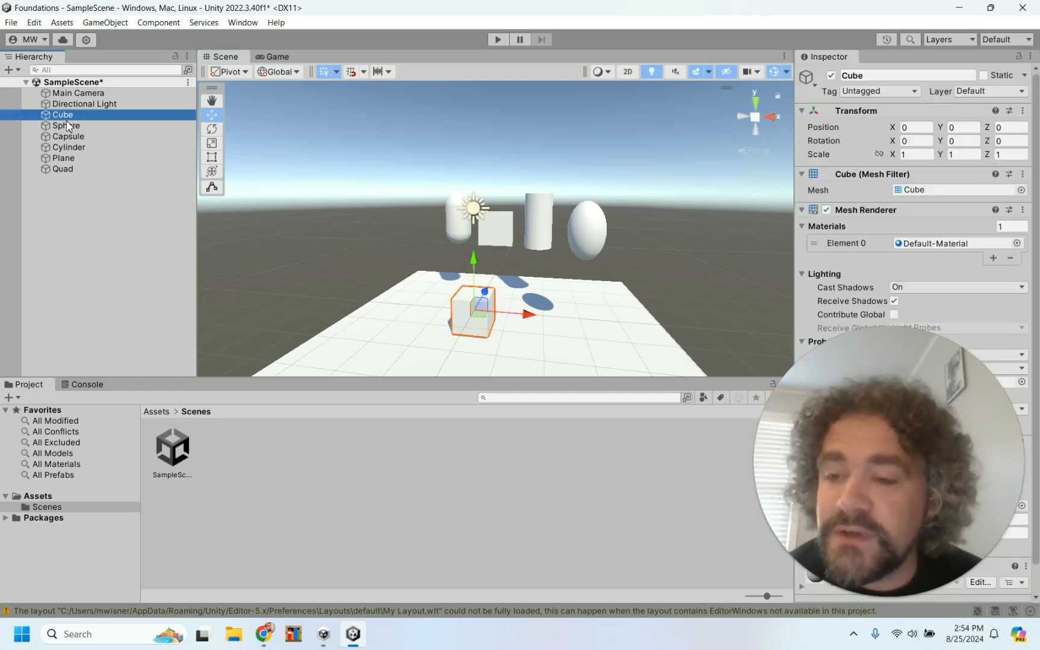
shift+click(62, 169)
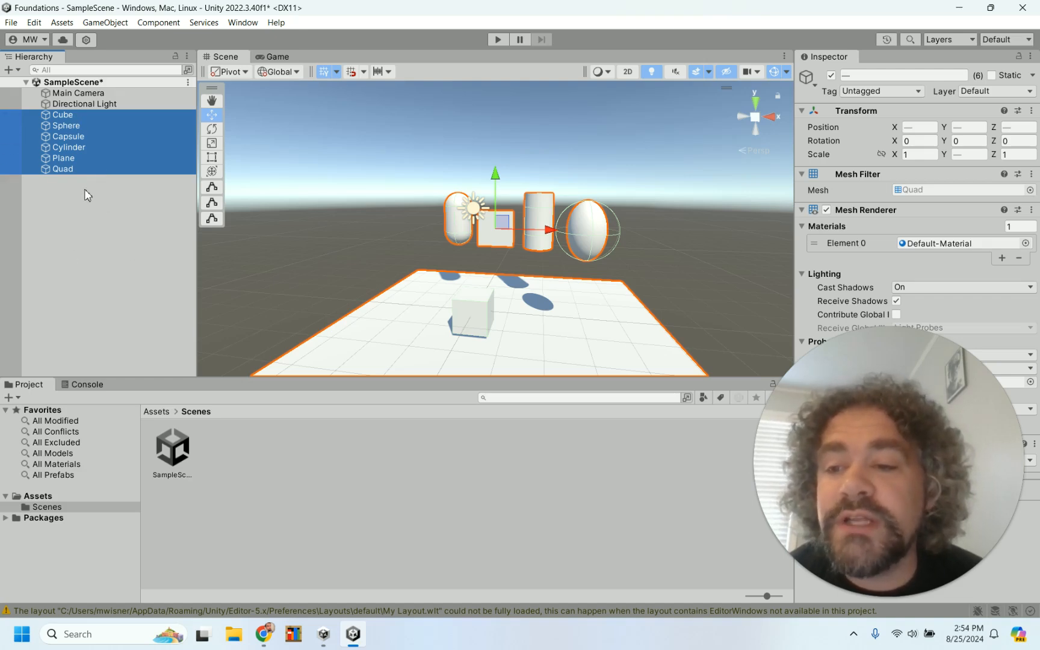
click(86, 177)
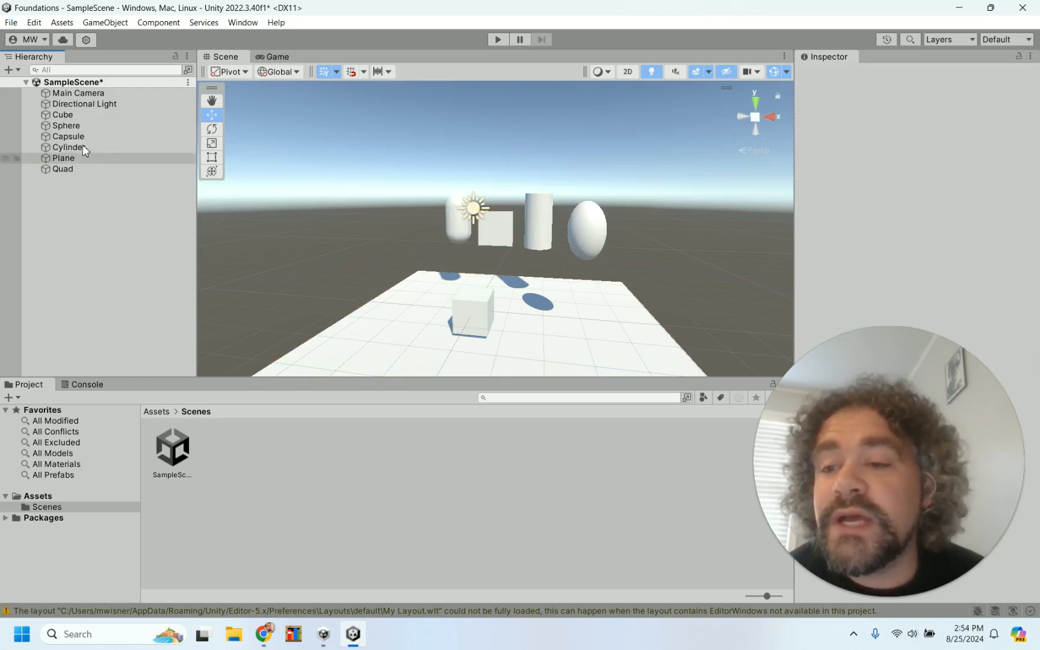
click(81, 114)
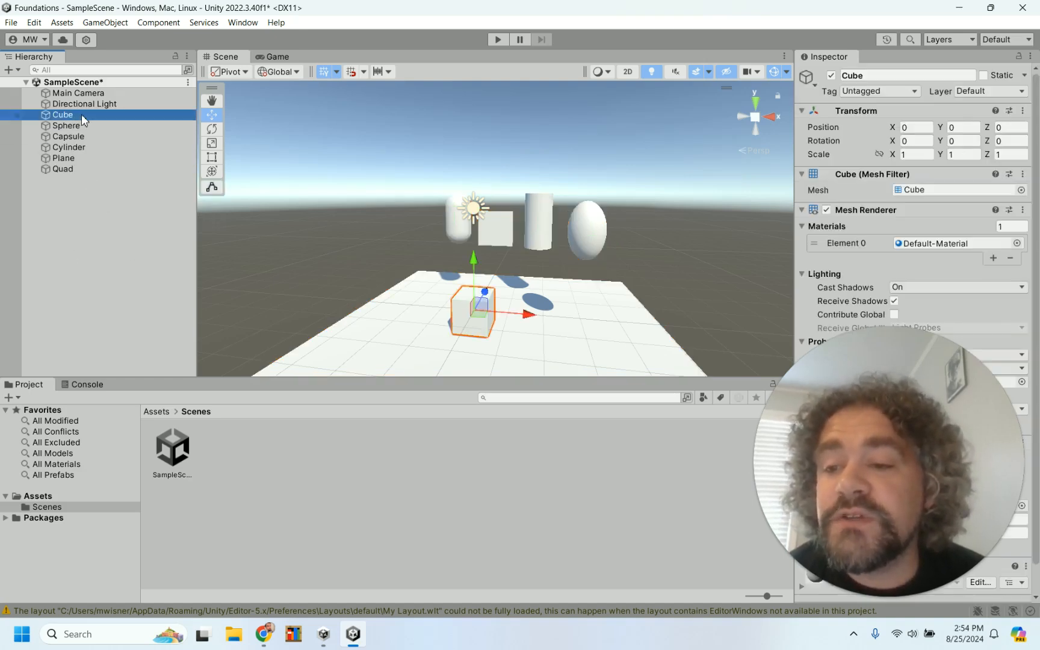
shift+click(83, 170)
click(80, 215)
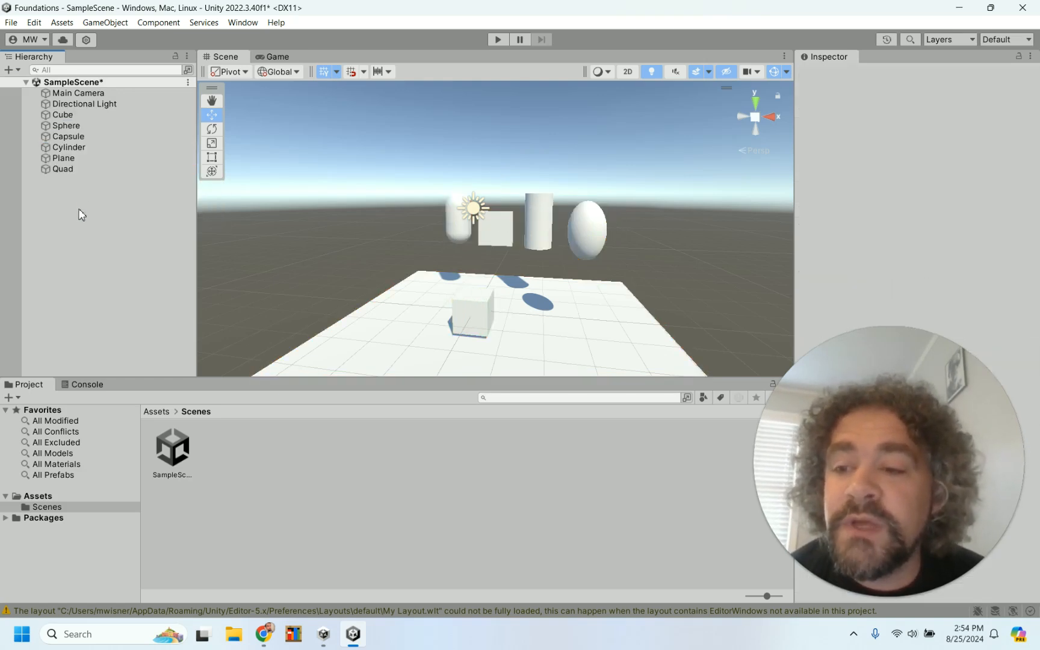
Step: Delete all six primitives from Cube through Quad, keeping only the Main Camera and Directional Light
click(79, 114)
shift+click(85, 136)
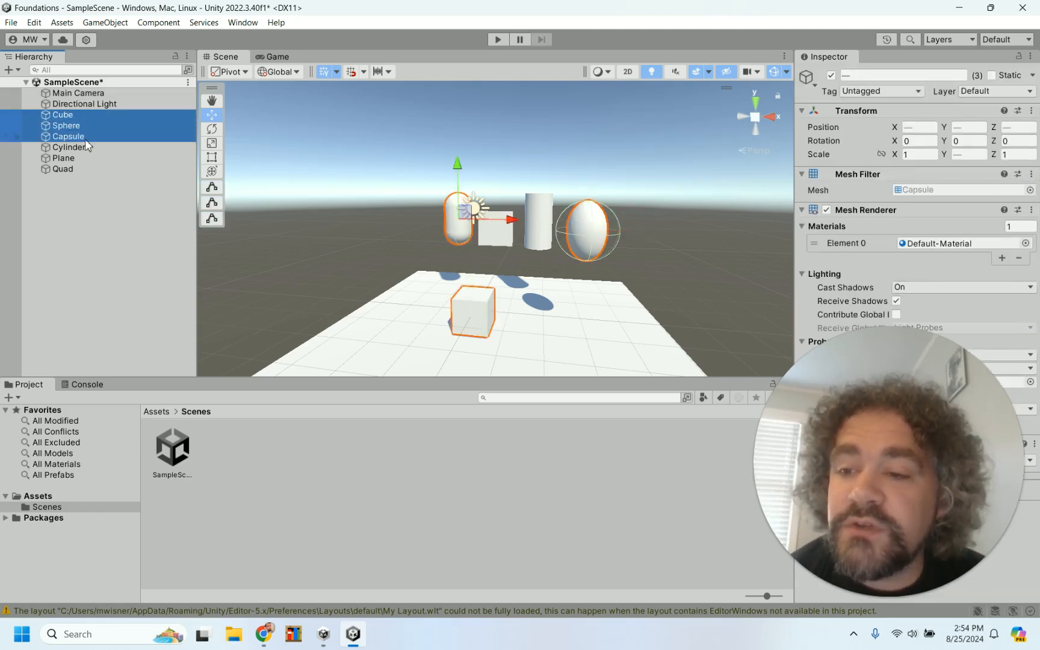
shift+click(90, 170)
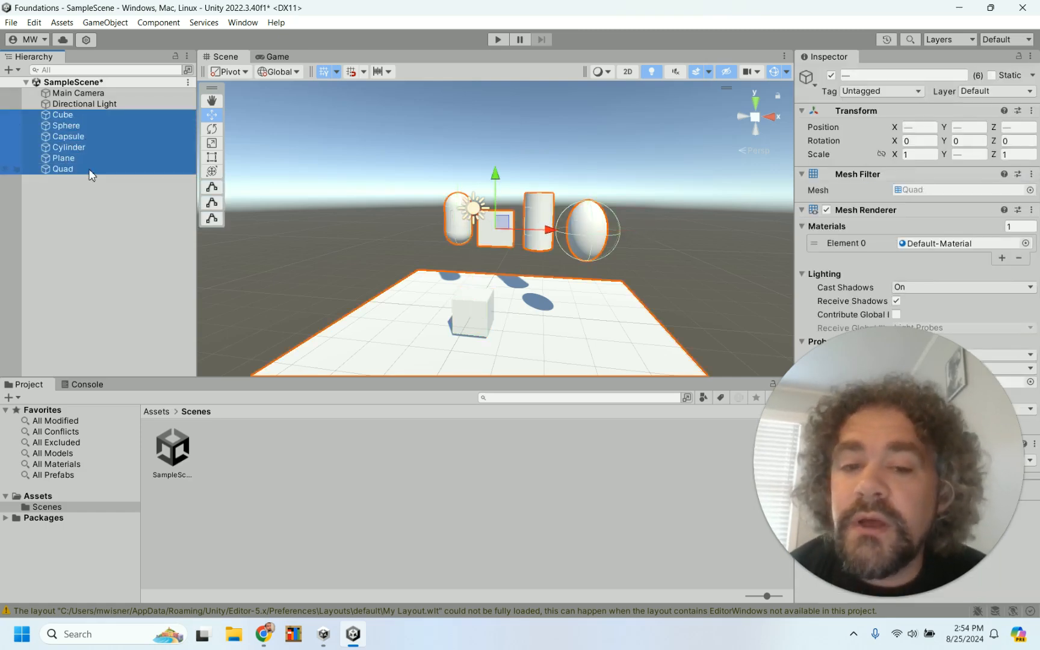
key(Delete)
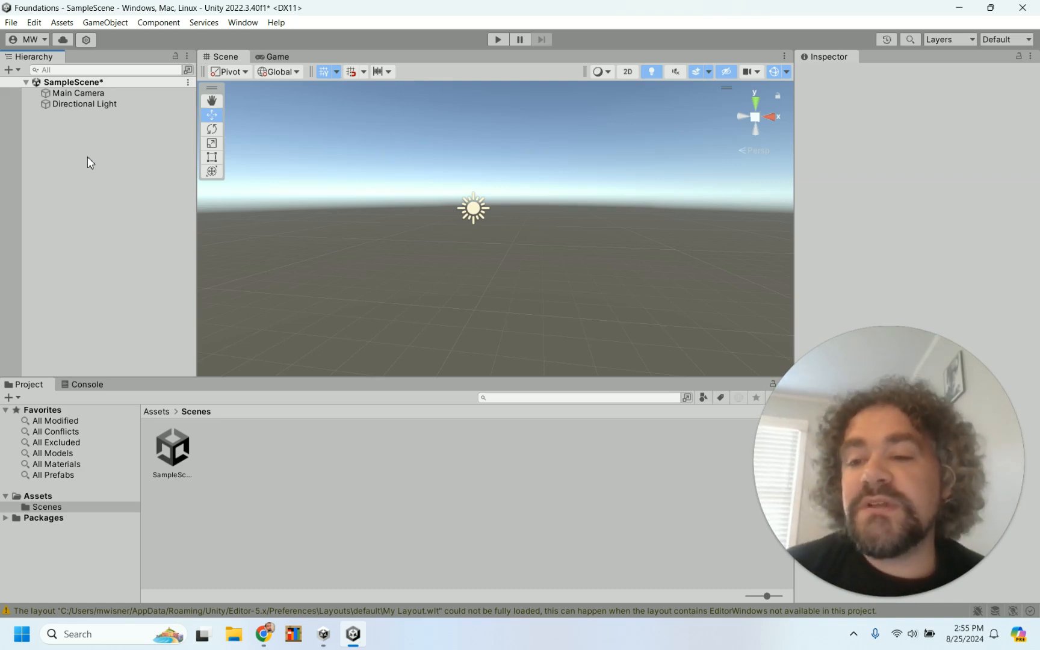
Step: Add a new 3D cylinder to the emptied scene and deselect it
right_click(84, 148)
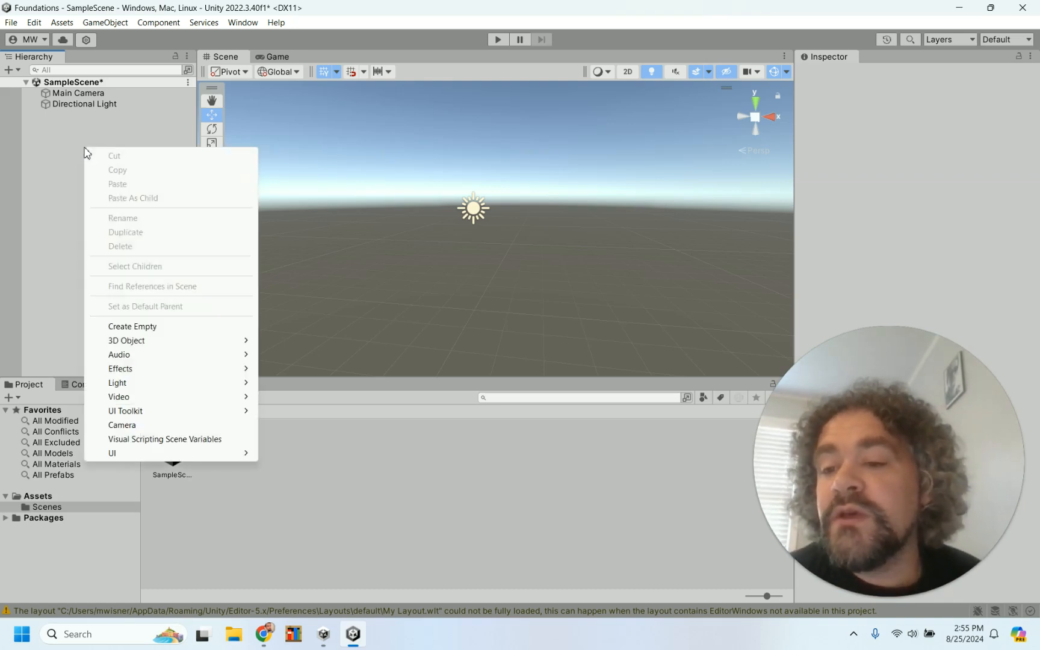
mouse_move(153, 341)
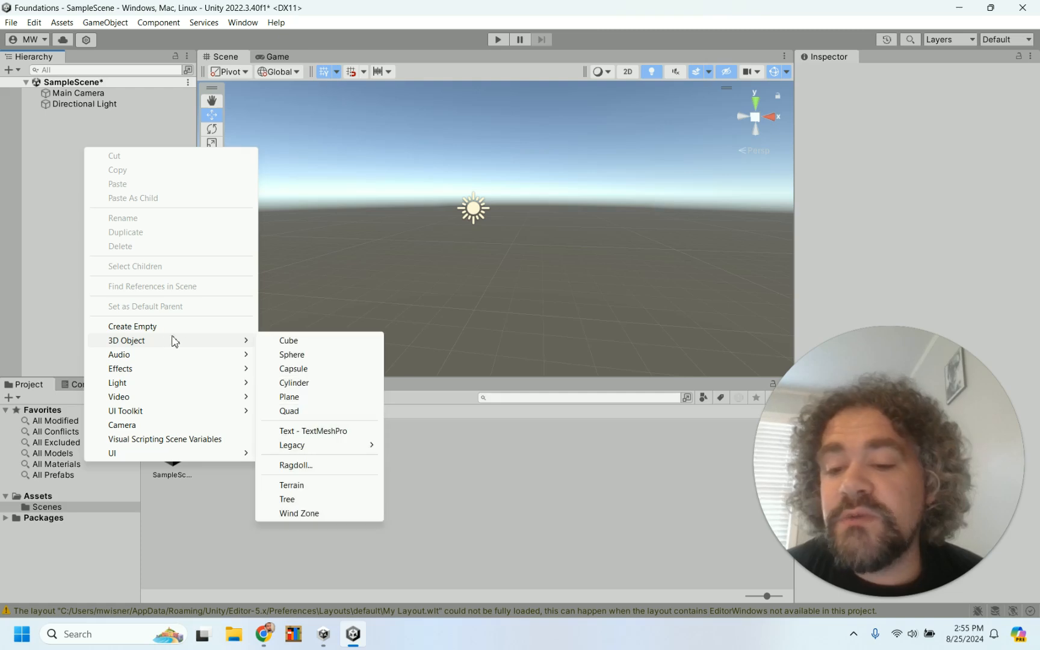
click(313, 387)
scroll(452, 306, up, 6)
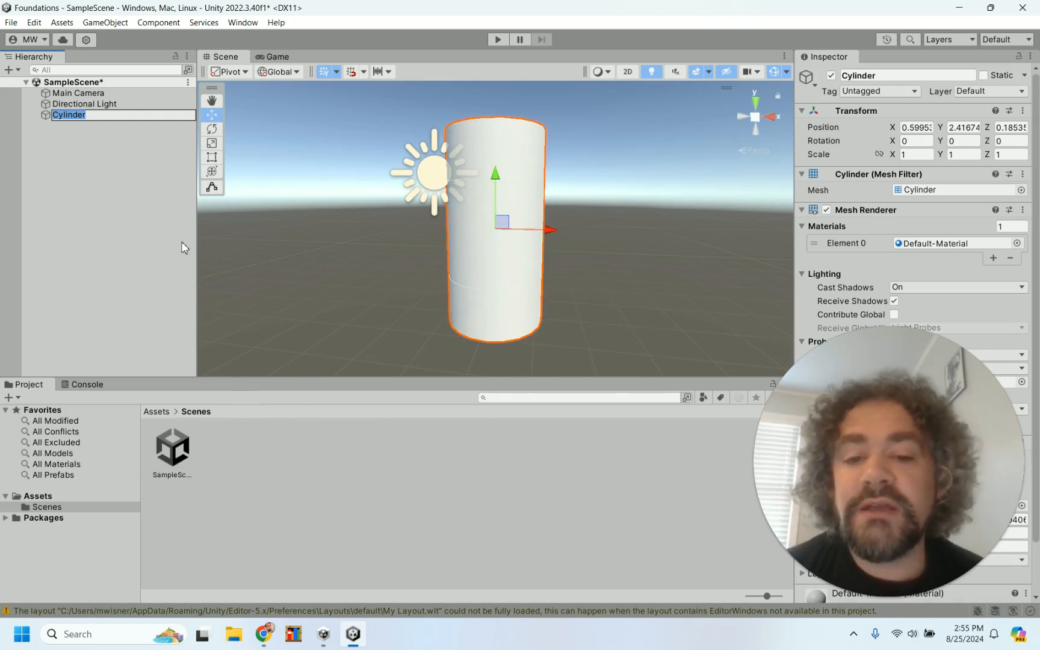
click(119, 196)
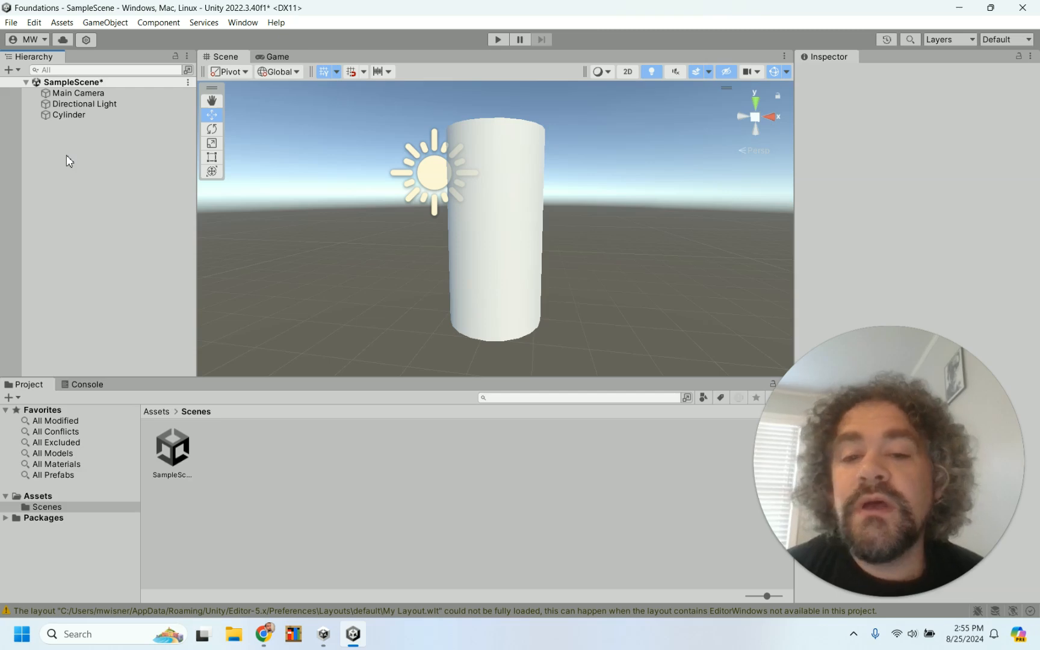
scroll(365, 283, down, 4)
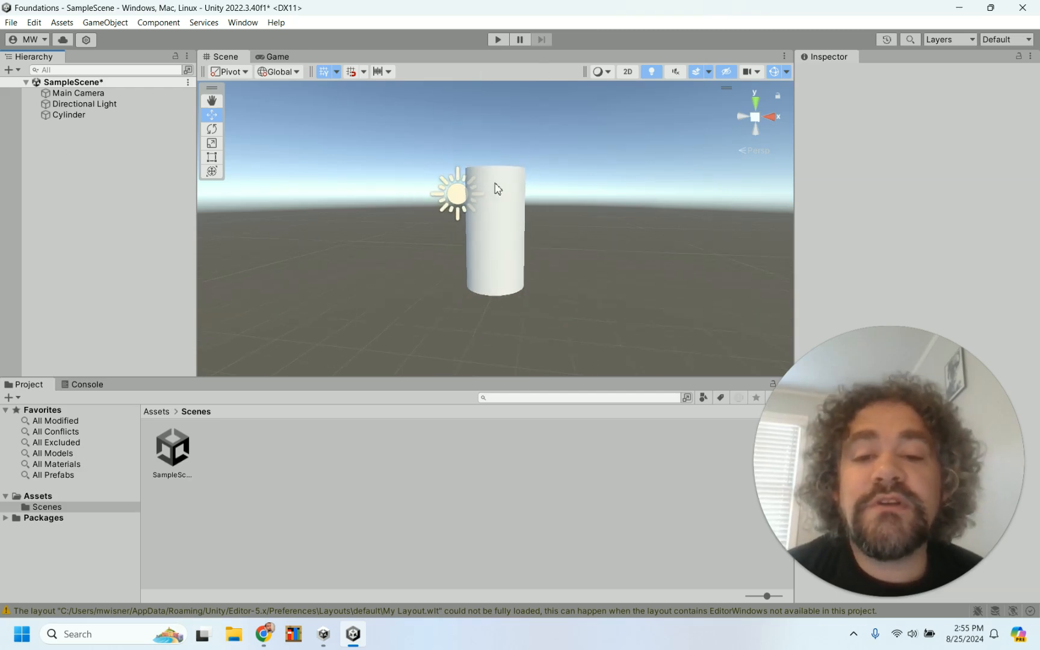
Step: Add a 3D sphere and raise it along Y to about 3.9 so it sits on top of the cylinder
right_click(41, 227)
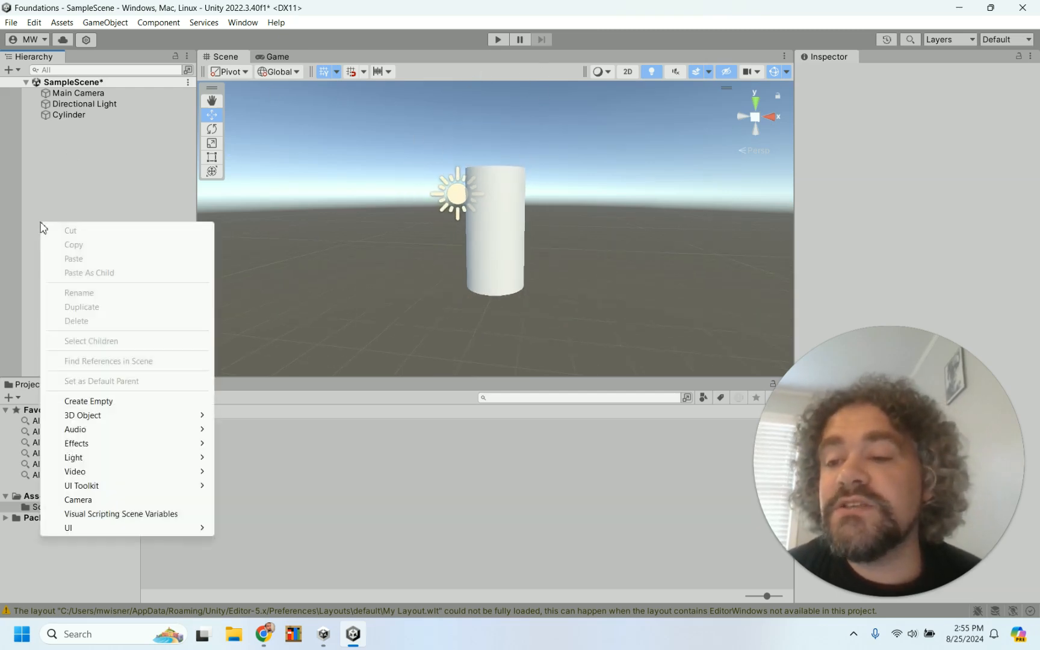
mouse_move(111, 421)
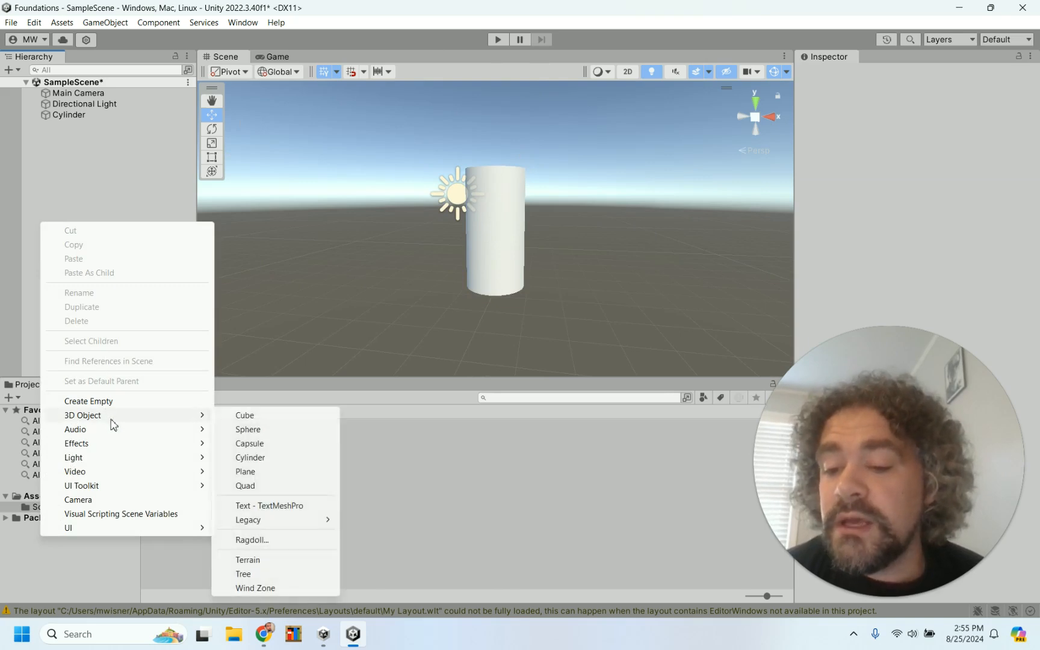
click(263, 429)
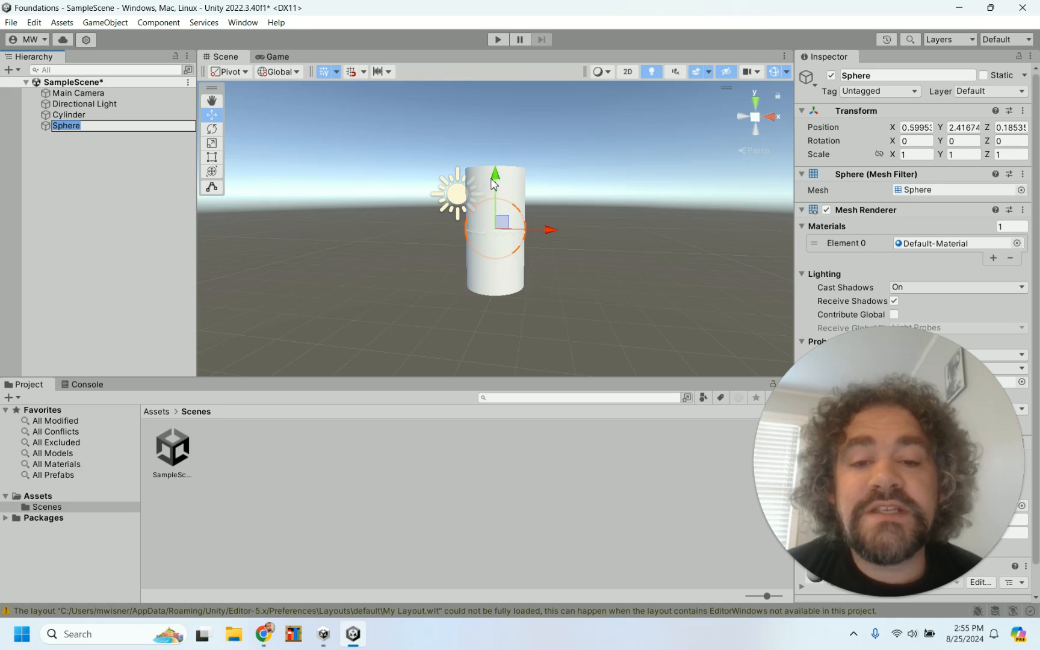
drag(495, 181, 481, 86)
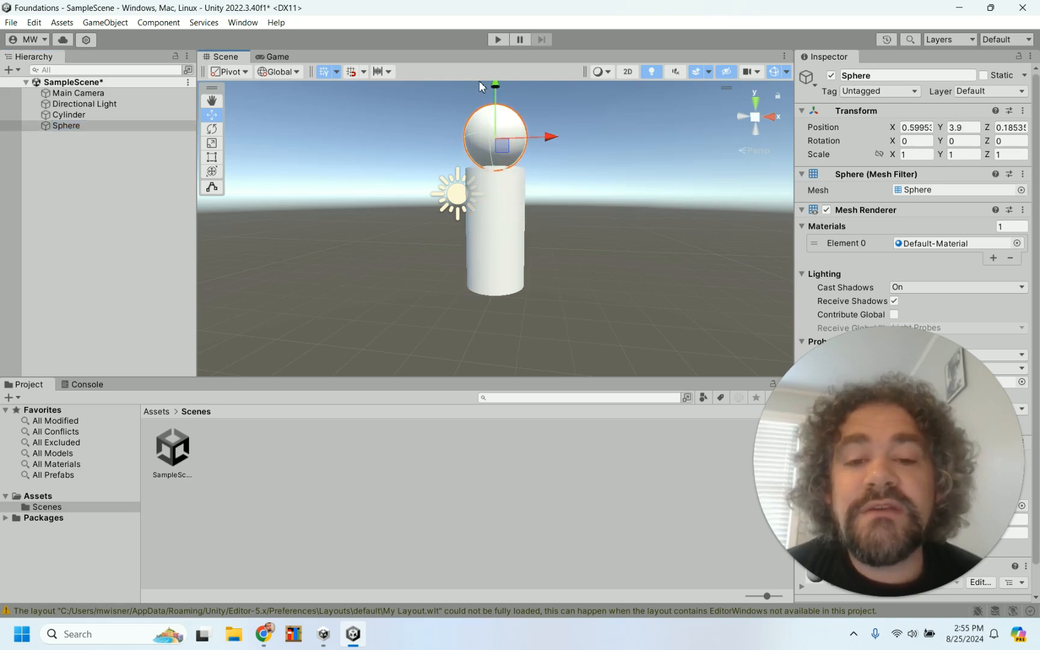
Step: Scale the sphere into an egg-shaped treetop, about 1.76 in X, 2.74 in Y and 1.68 in Z
alt+drag(578, 128, 594, 196)
scroll(593, 202, down, 3)
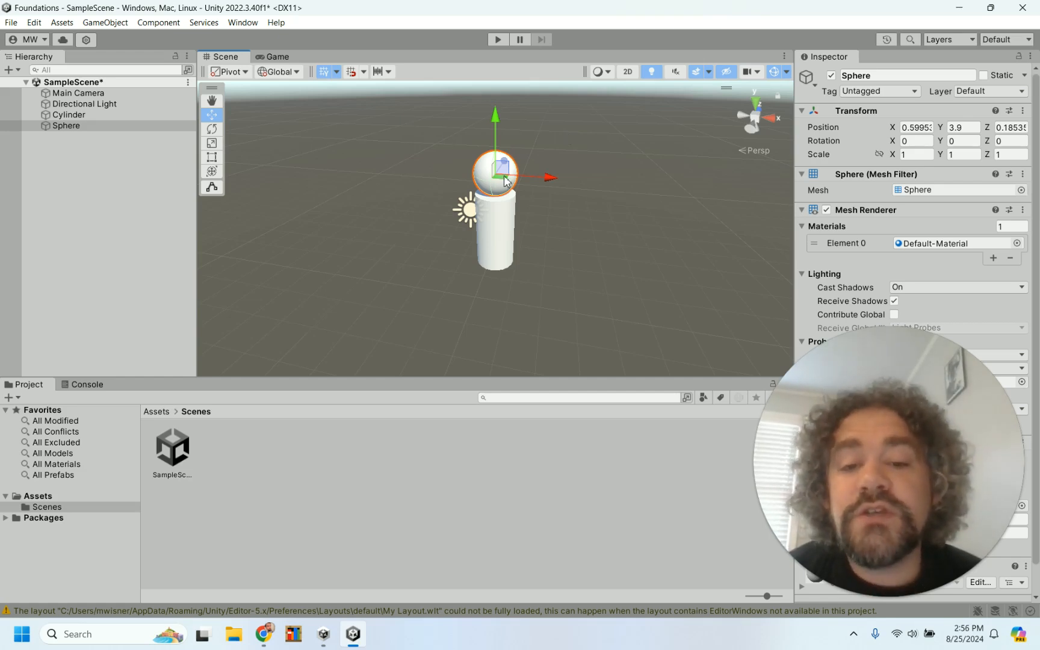
click(211, 143)
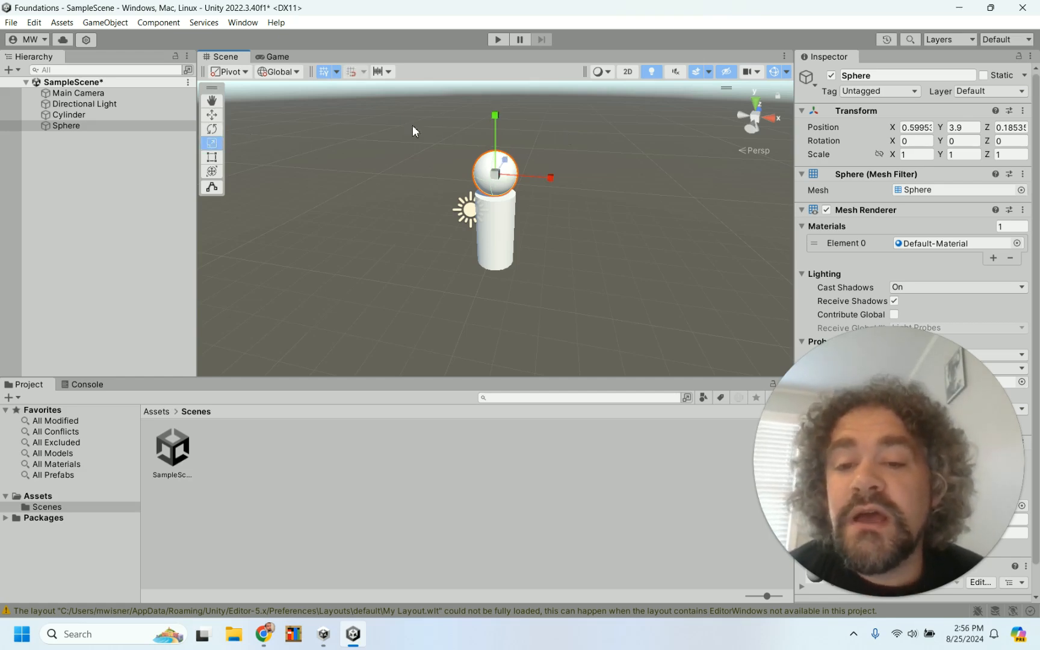
drag(499, 114, 509, 36)
drag(550, 177, 585, 173)
drag(506, 161, 512, 155)
alt+drag(564, 190, 359, 184)
alt+drag(538, 211, 264, 124)
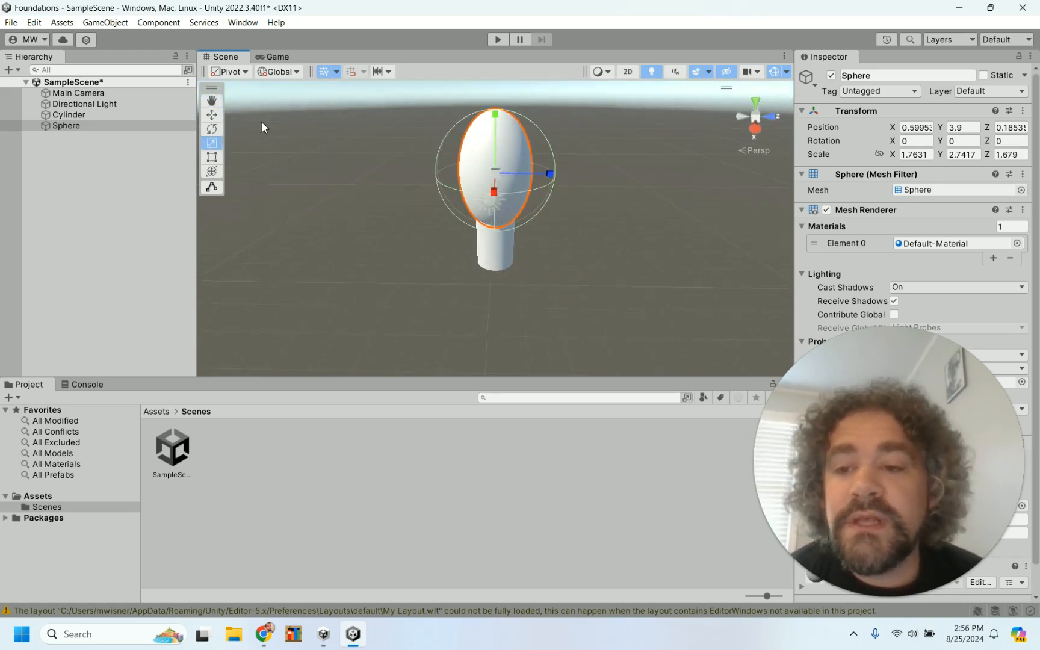
Step: Raise the stretched sphere along Y to about 4.35 above the cylinder, check it from other sides, and deselect it
click(218, 117)
drag(498, 119, 499, 97)
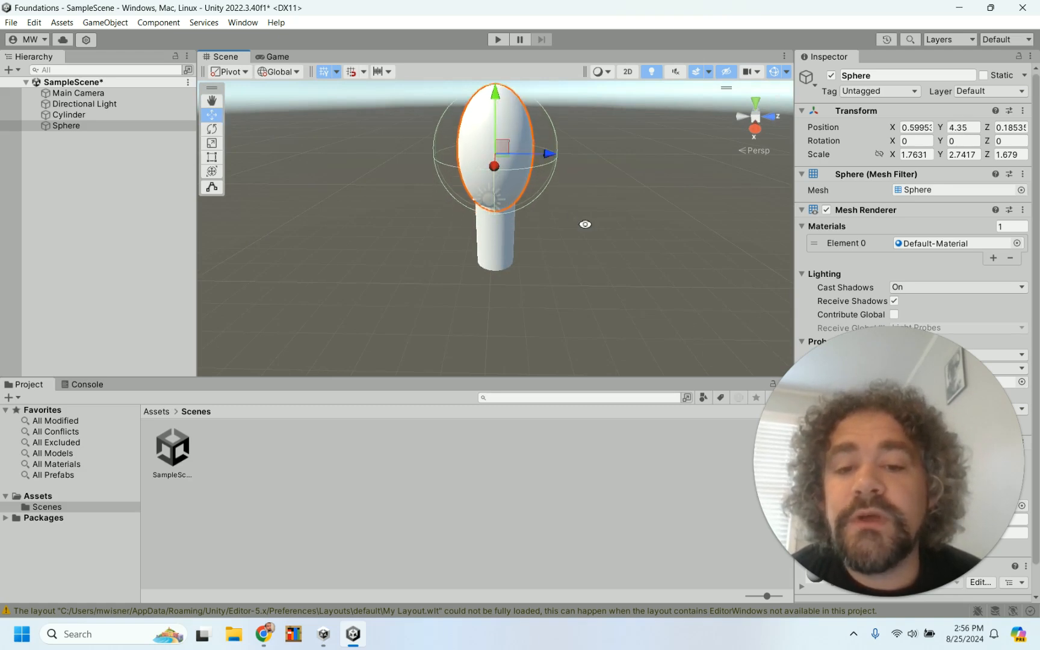
alt+drag(582, 222, 353, 227)
alt+drag(504, 257, 366, 277)
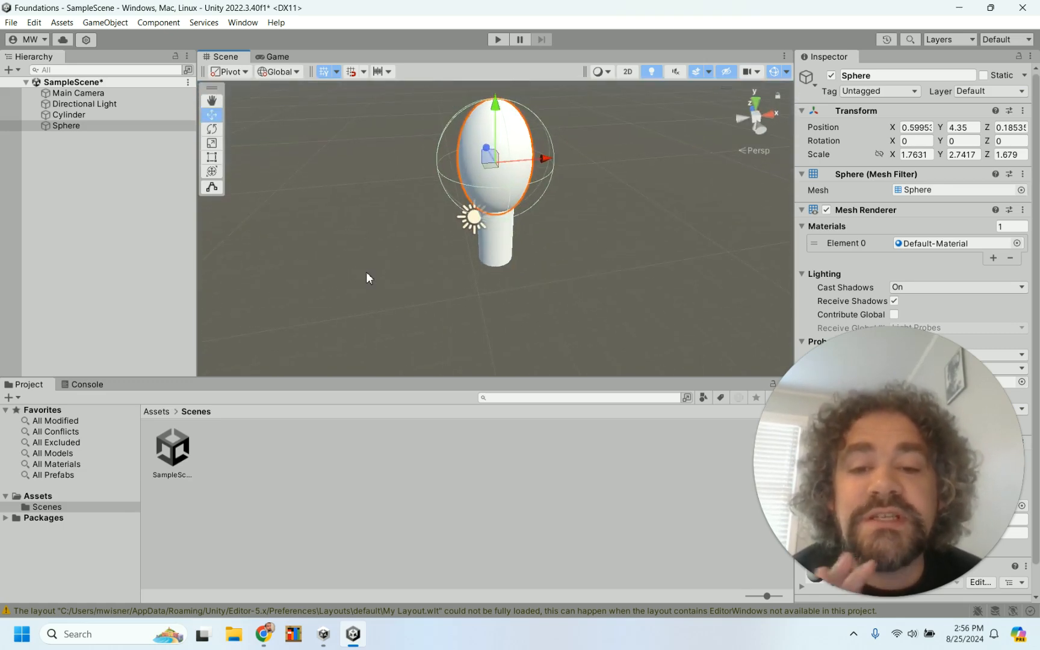
click(367, 273)
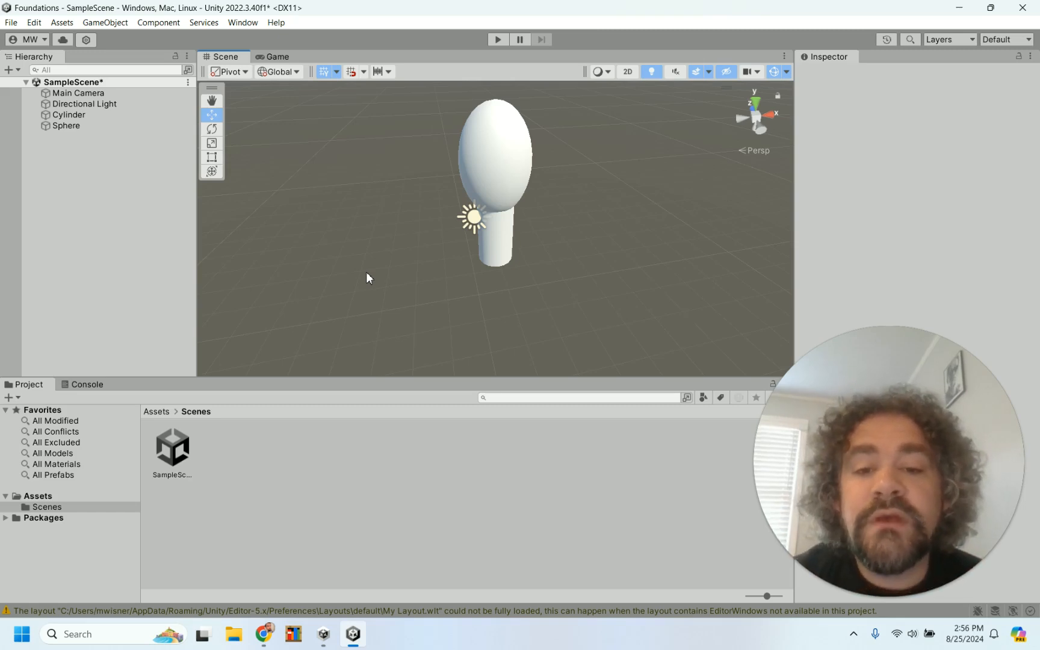
Step: Select Cylinder and Sphere in turn in the Hierarchy to view them as separate objects, and clear the selection
click(89, 114)
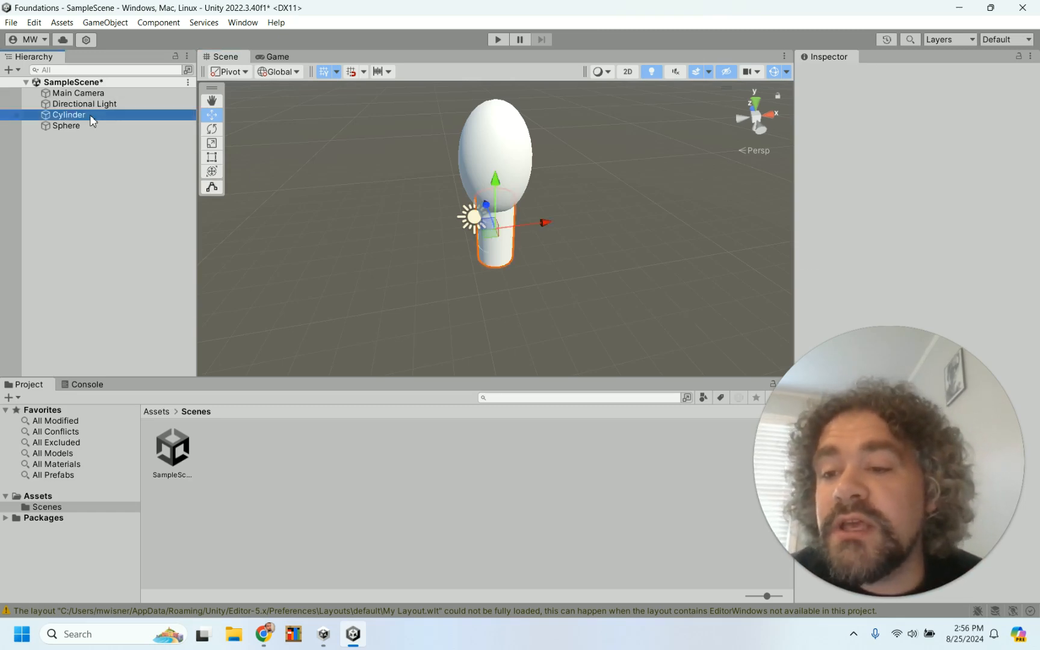
click(87, 125)
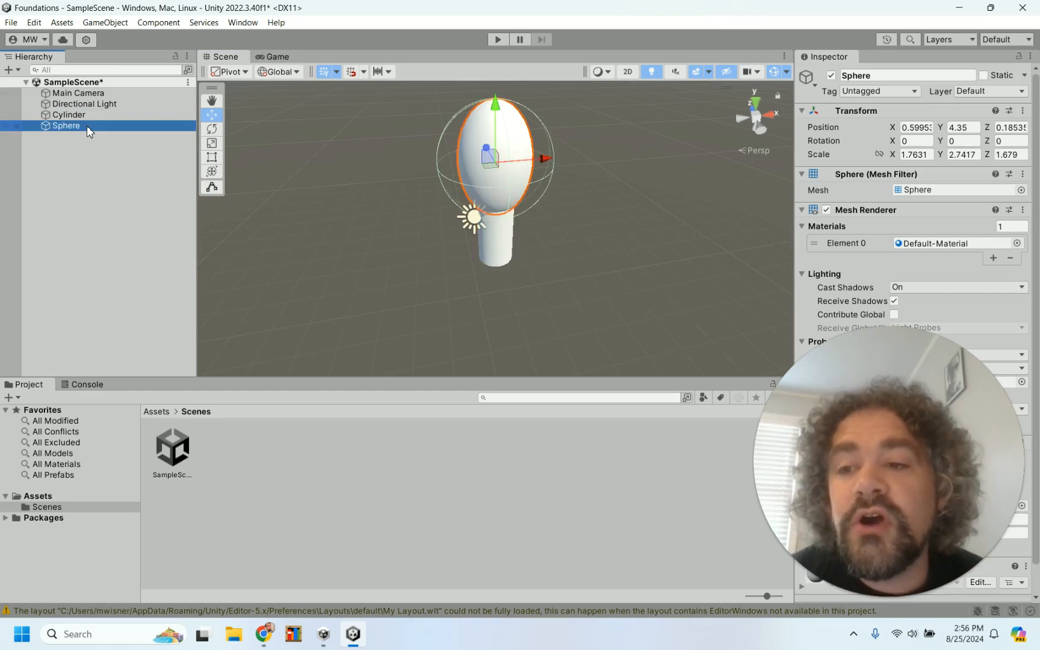
click(95, 117)
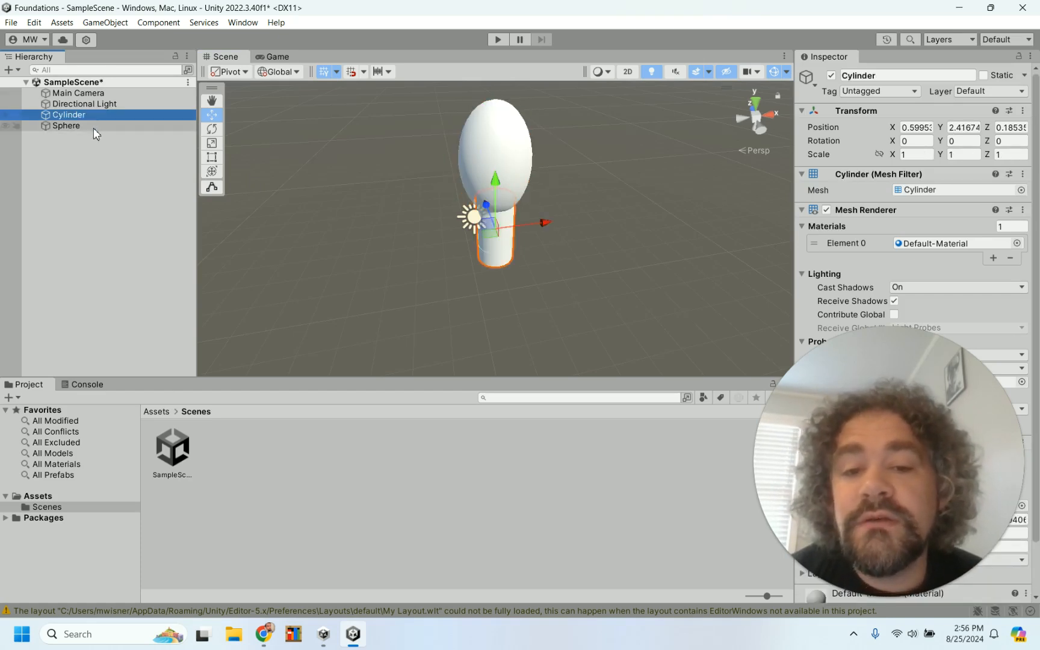
click(111, 207)
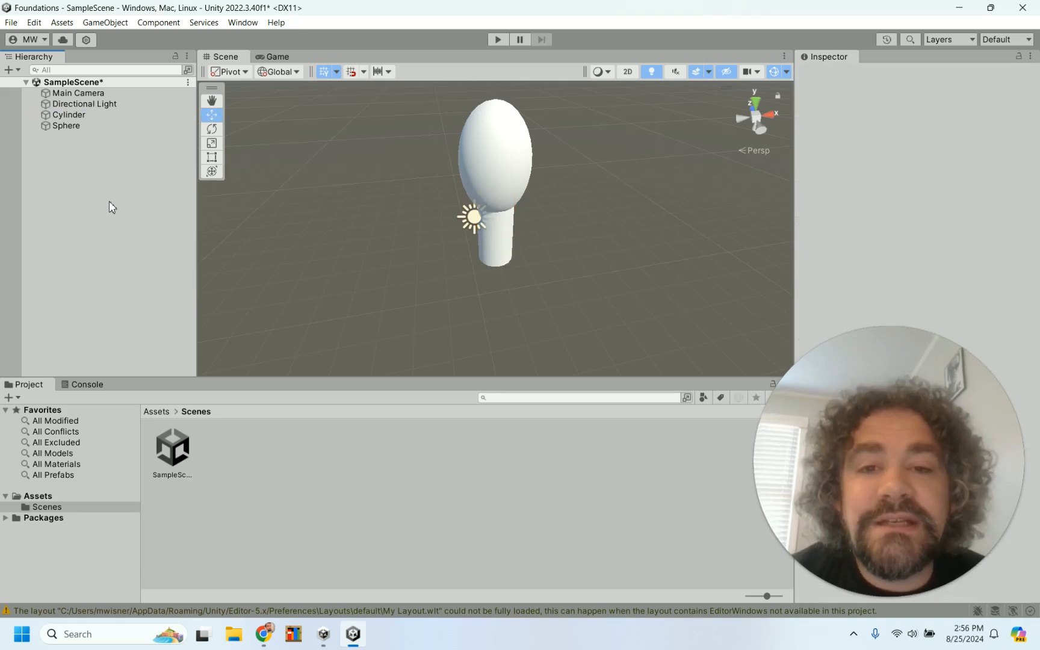
Step: Move the cylinder alone along X to about 4.94, undo that move, and deselect it
click(114, 118)
click(211, 115)
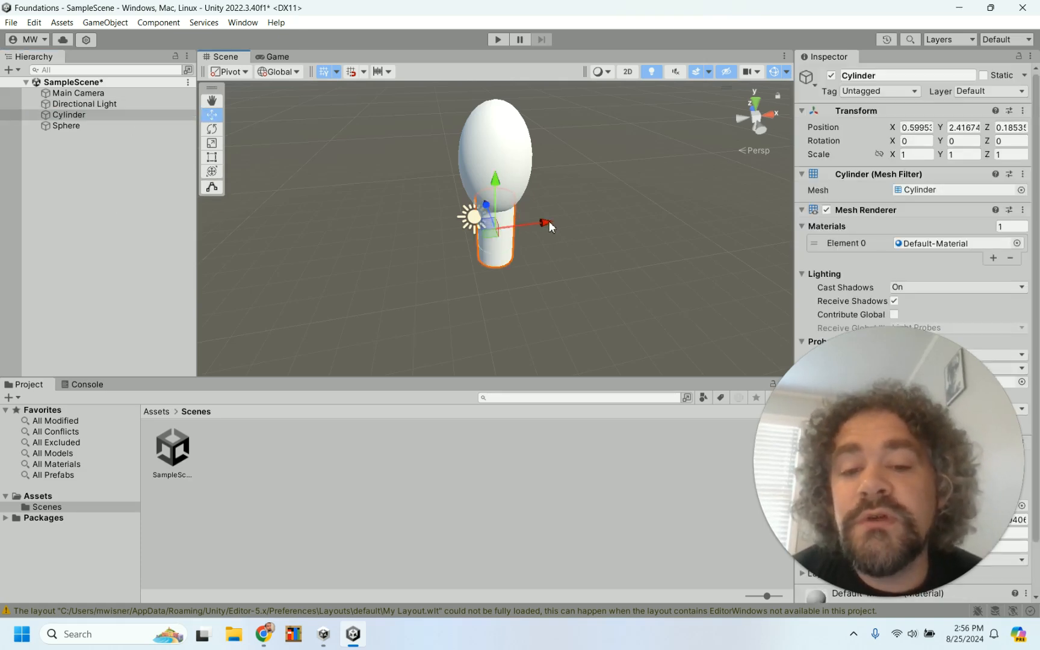
drag(546, 221, 673, 182)
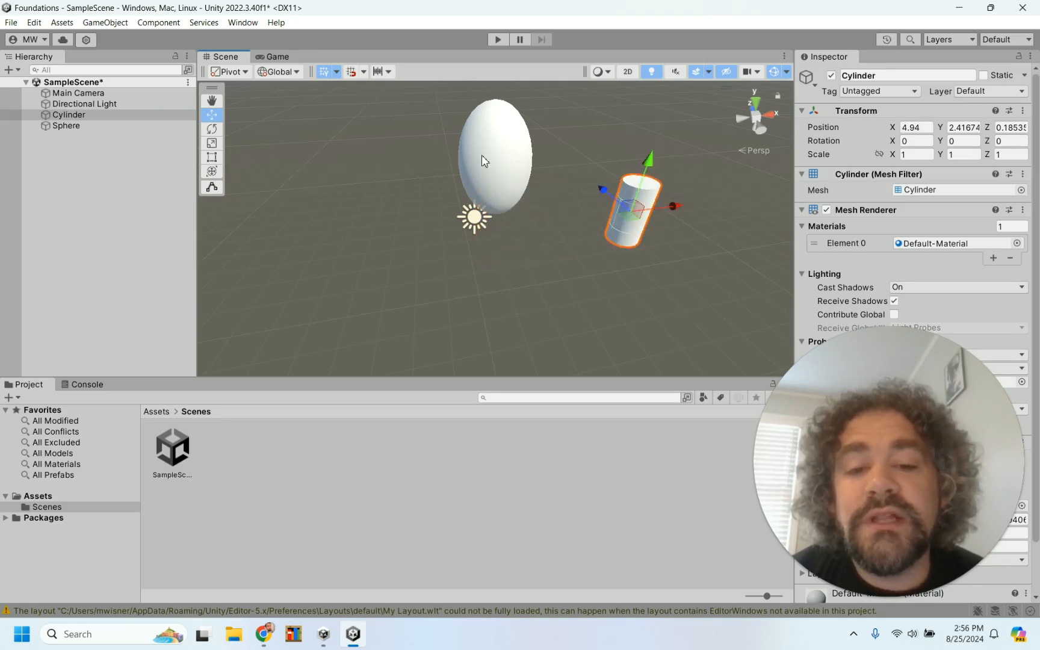
click(34, 22)
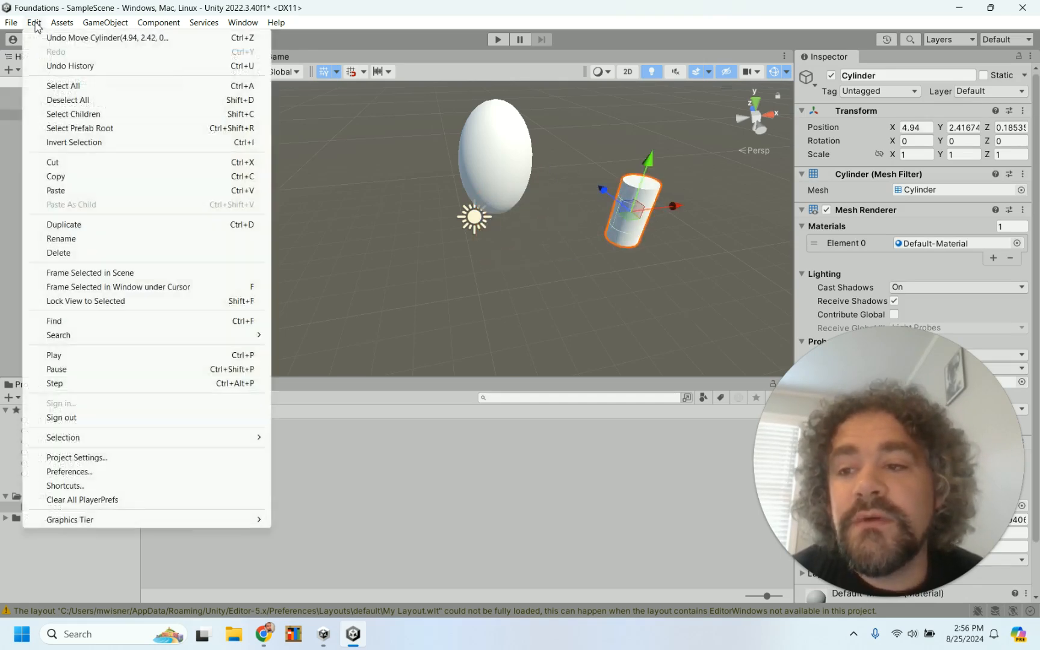
click(48, 39)
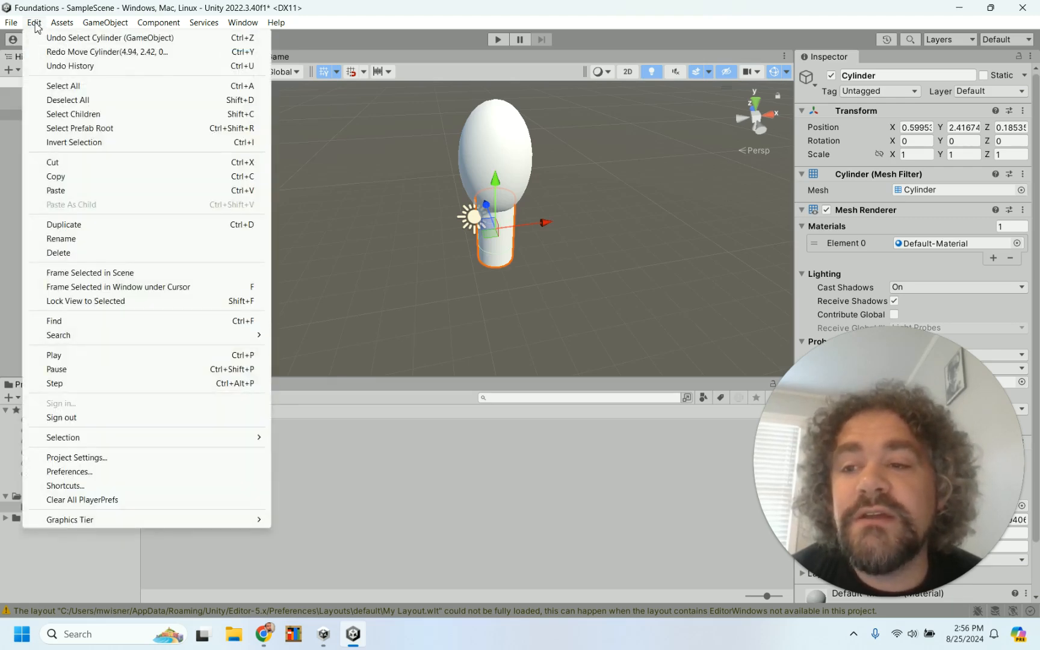
click(35, 24)
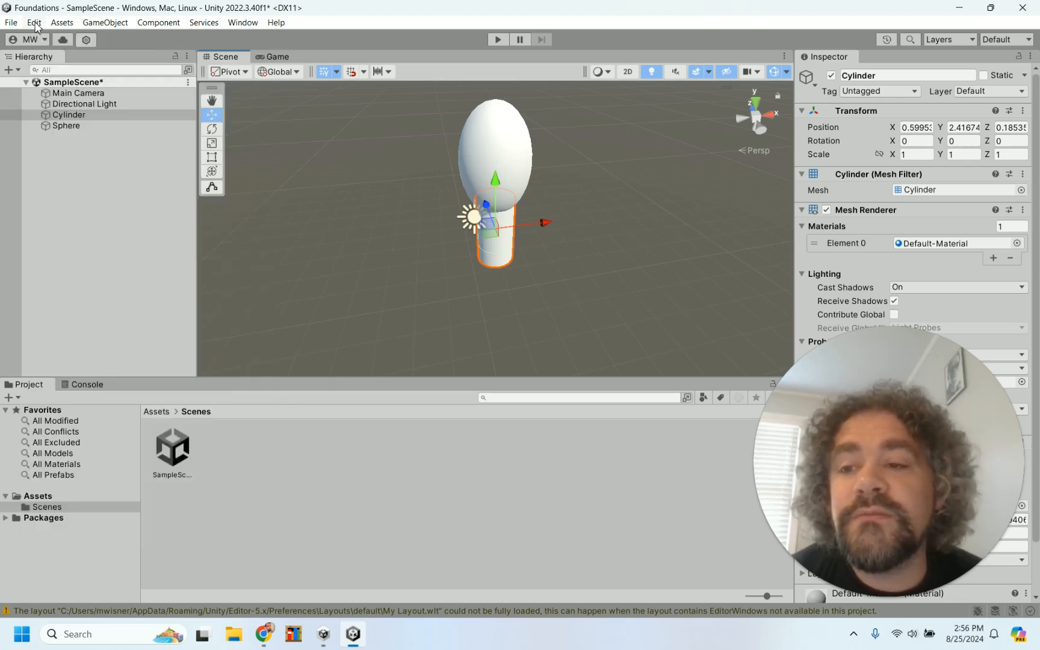
click(402, 298)
Step: Rename the Cylinder object to Tree in the Hierarchy
alt+drag(399, 288, 360, 202)
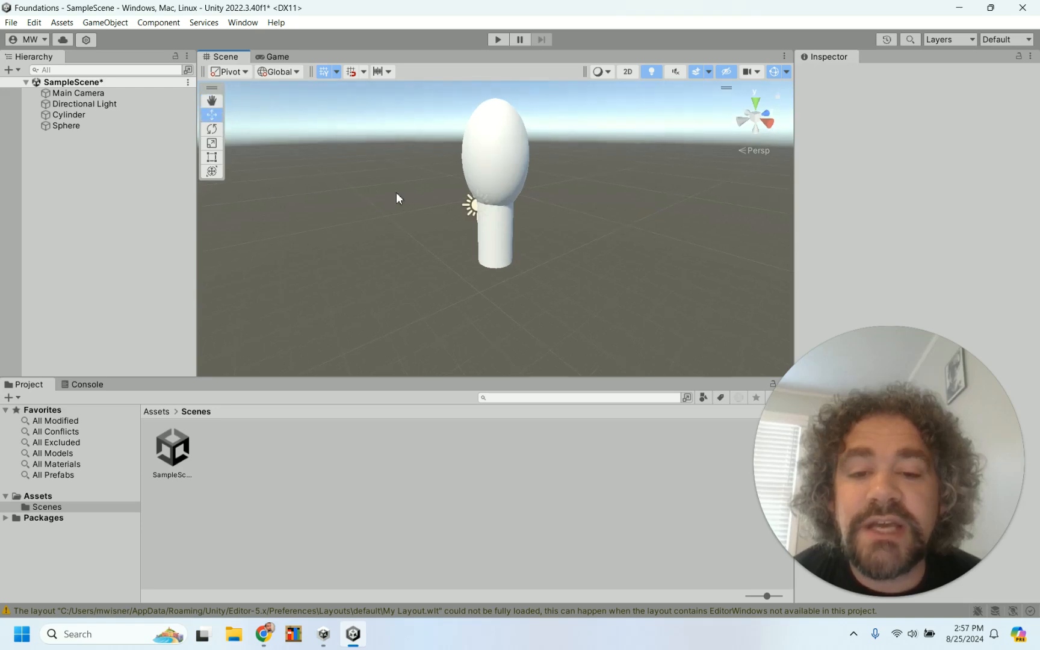
alt+drag(597, 260, 666, 246)
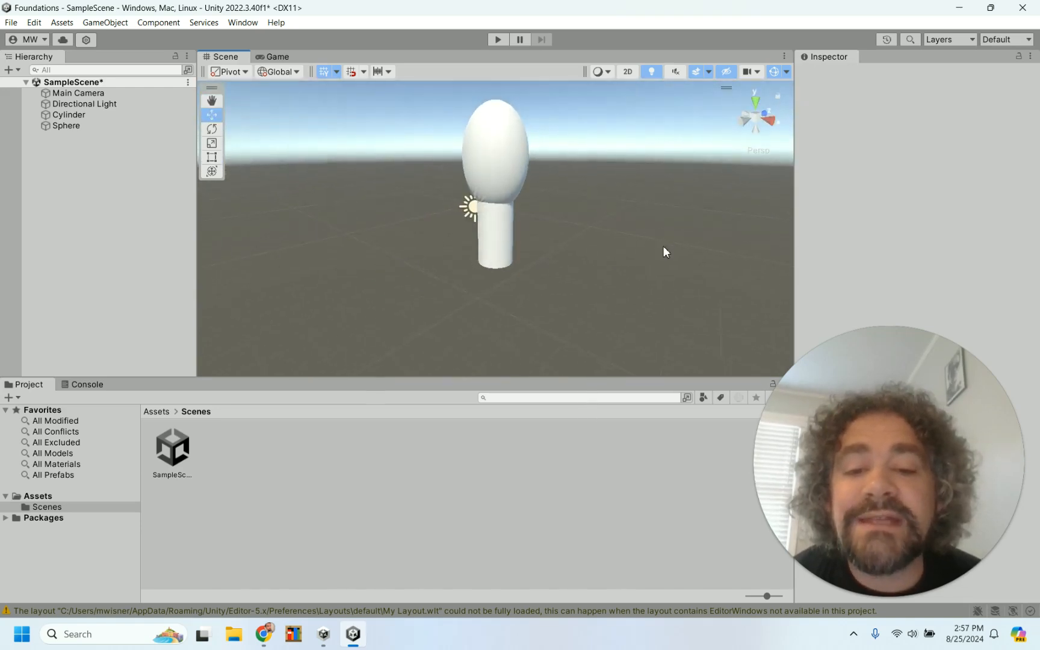
alt+drag(427, 275, 538, 289)
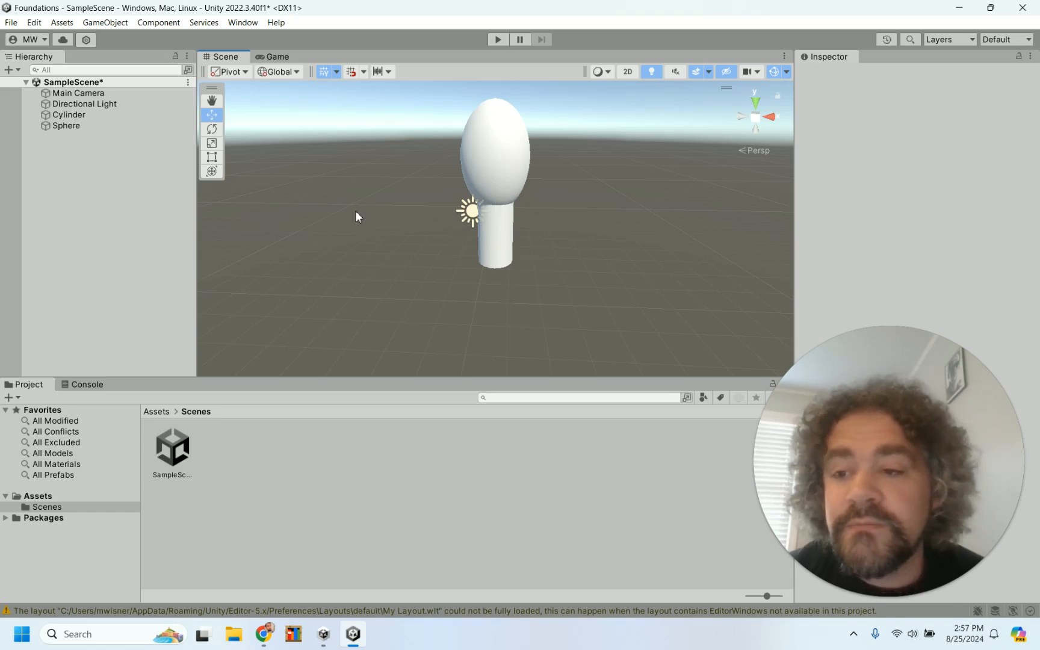
click(94, 115)
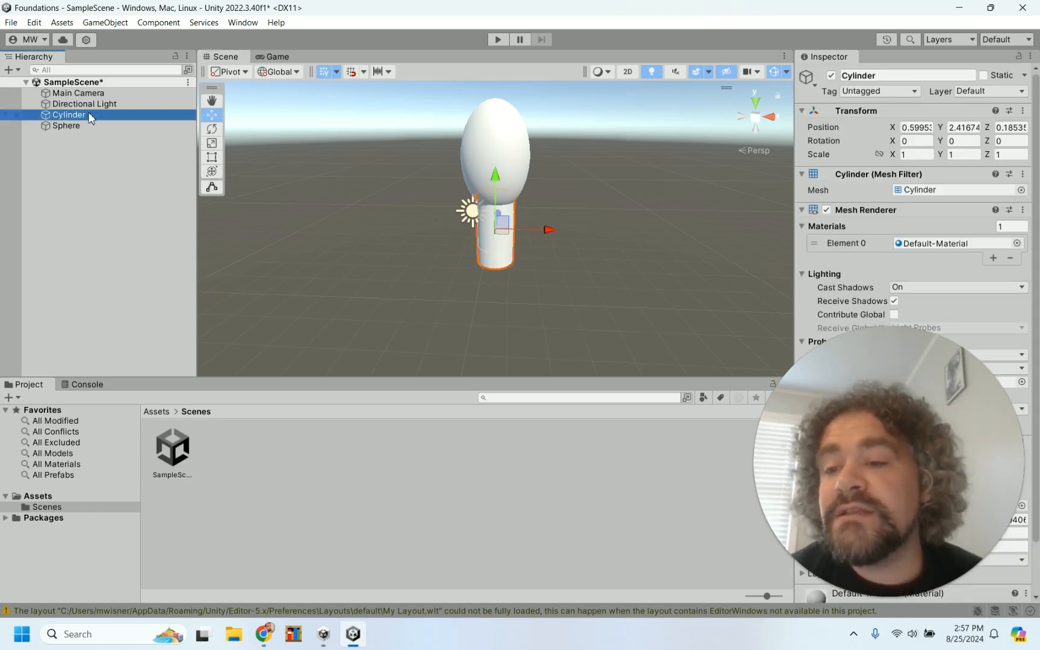
click(84, 116)
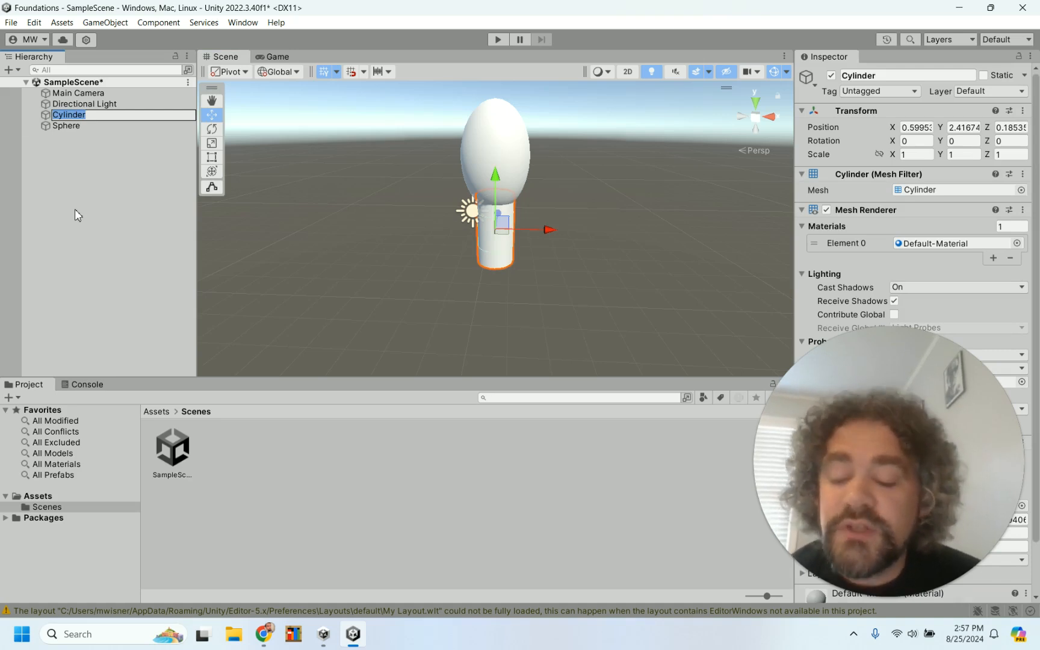
text(Tree)
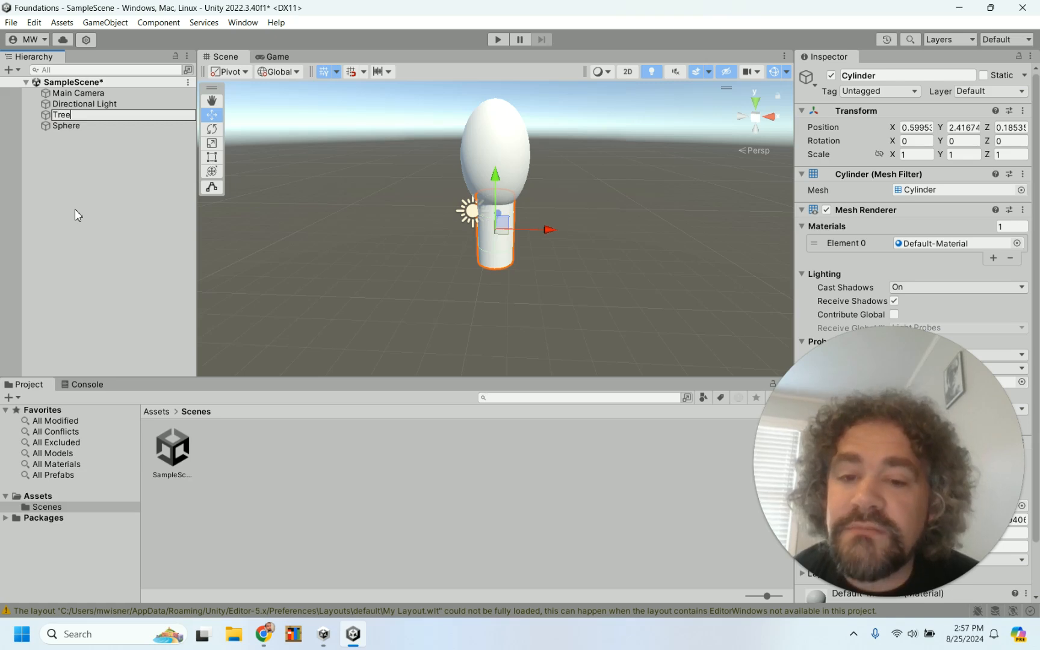
key(Return)
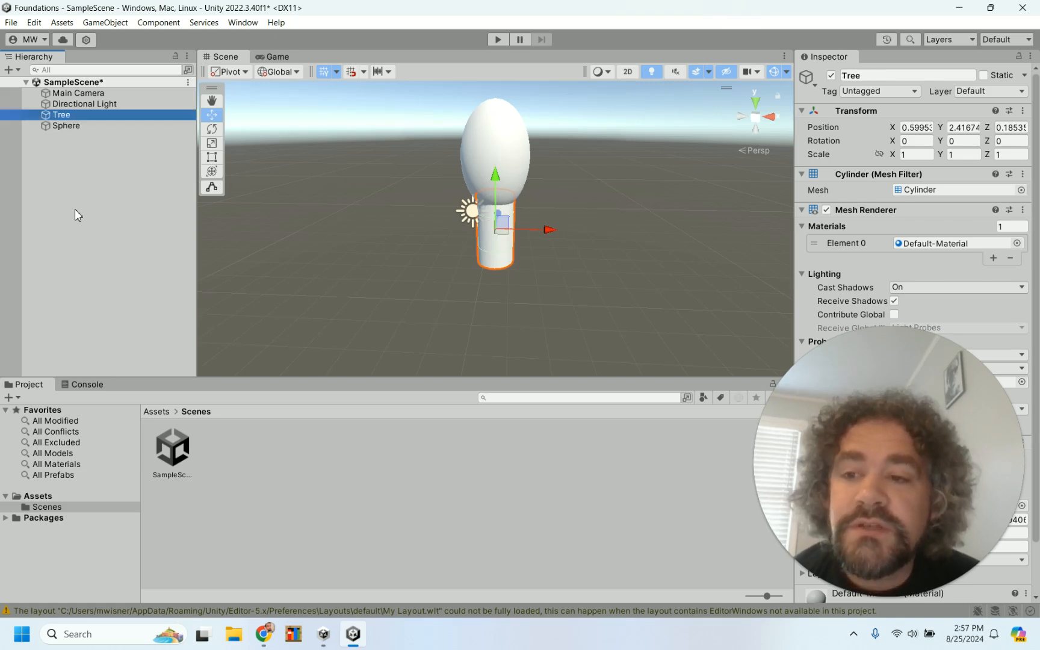
Step: Make the Sphere a child of the Tree object in the Hierarchy
click(70, 126)
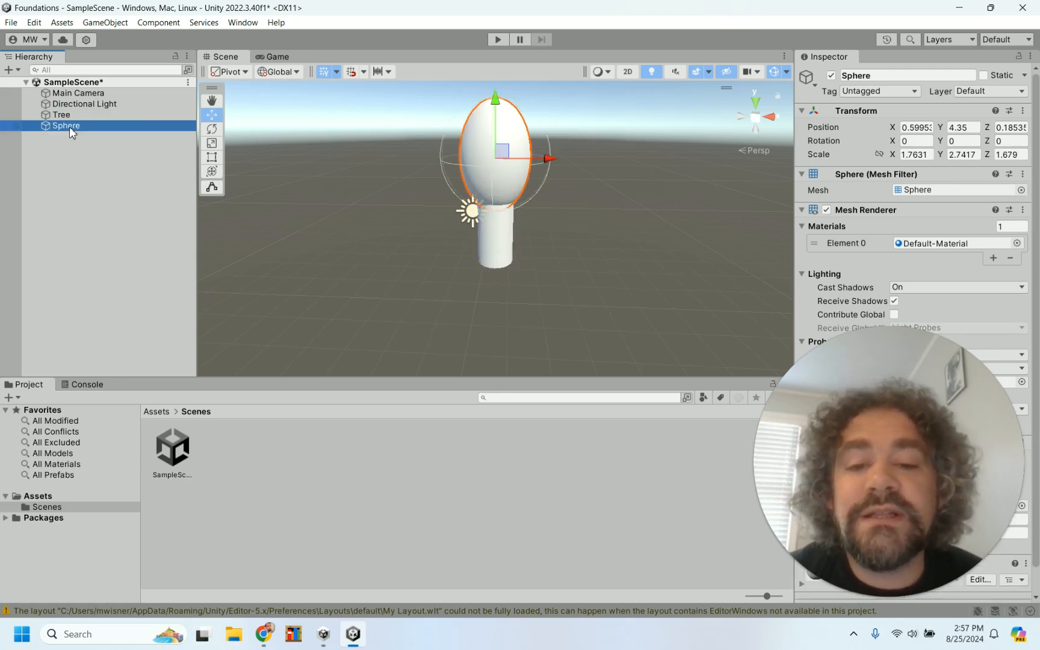
click(70, 114)
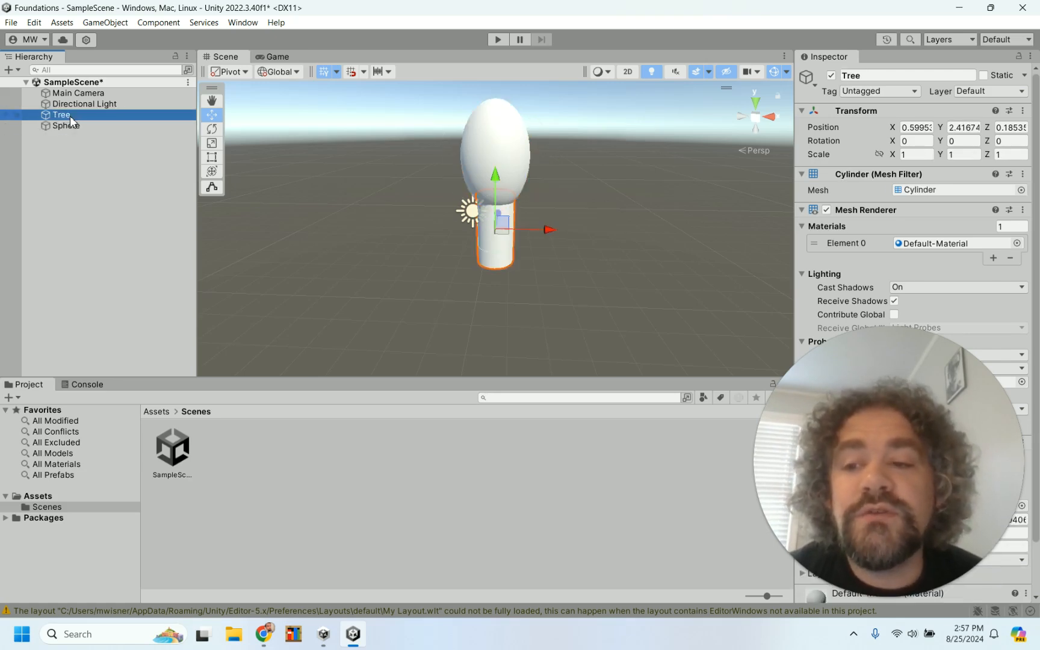
click(81, 192)
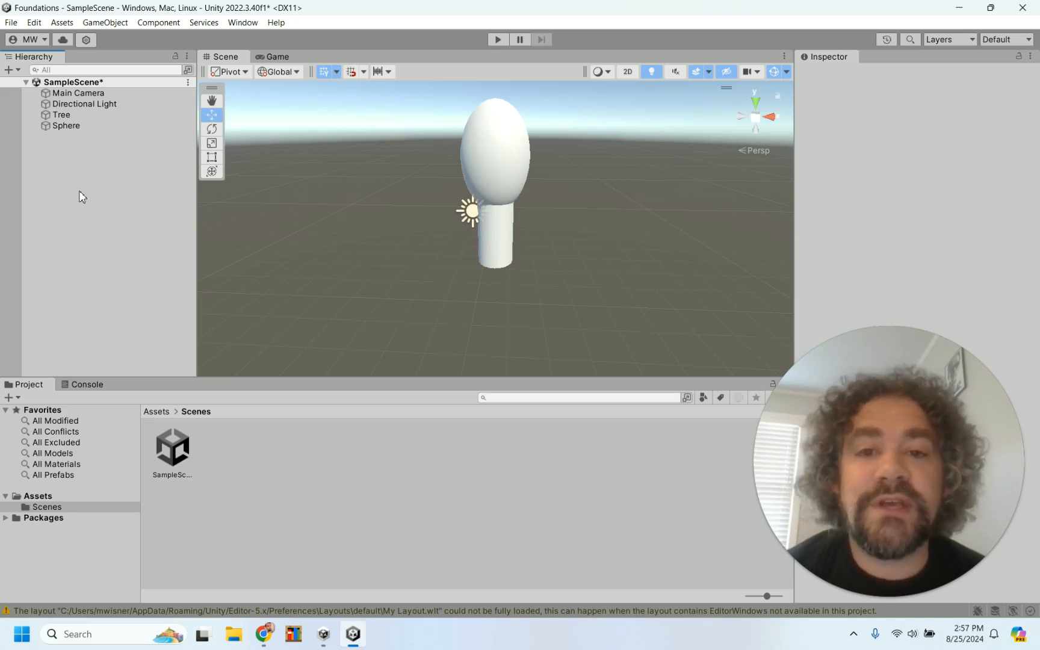
click(63, 127)
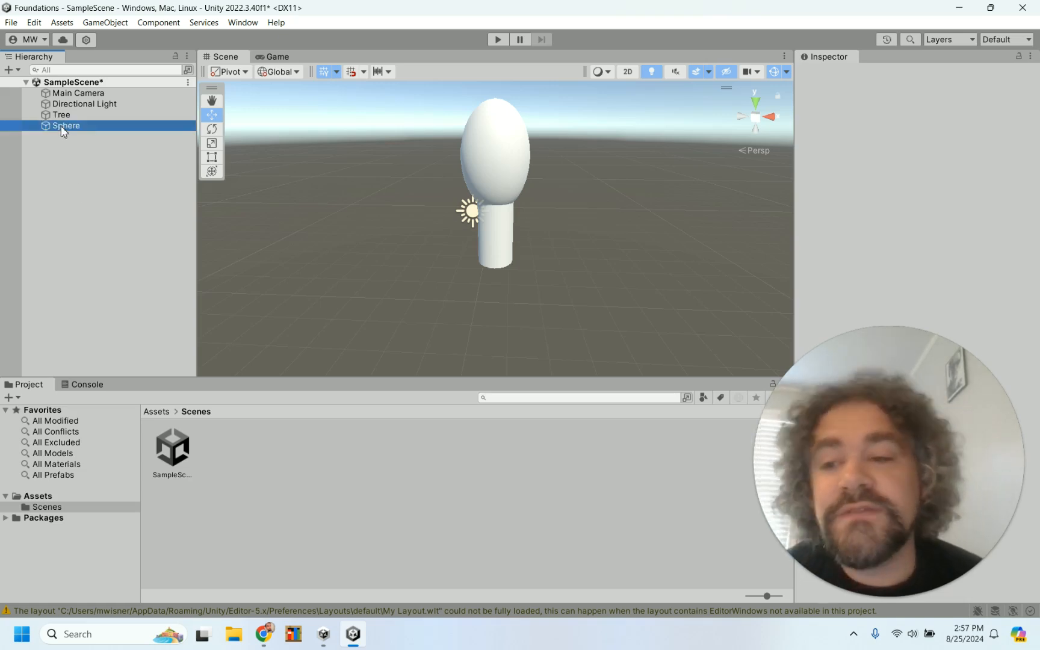
drag(63, 131, 60, 117)
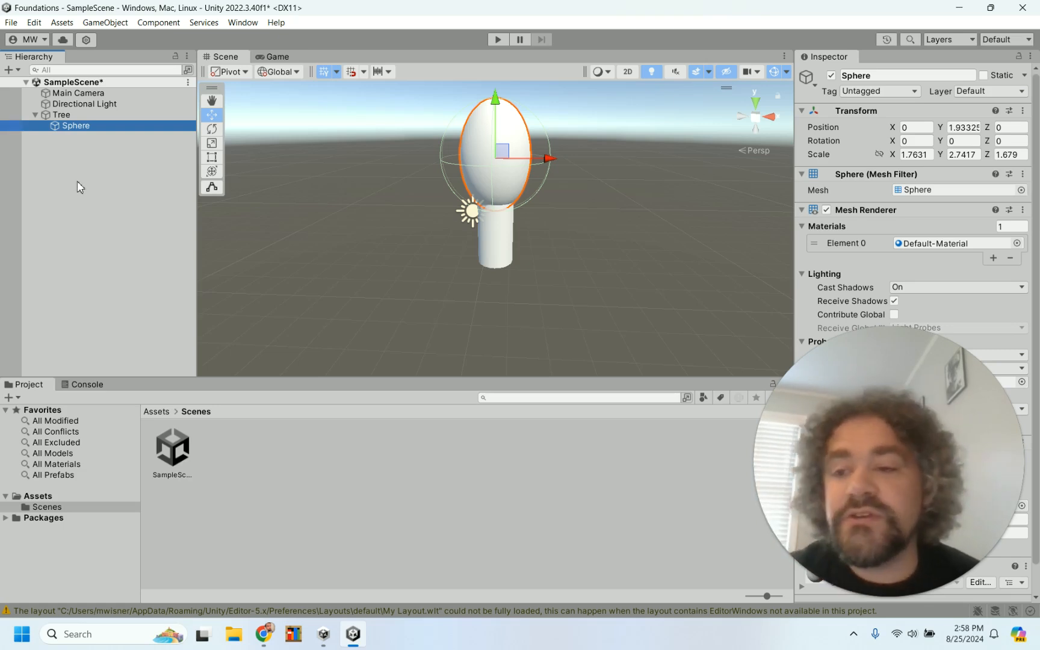
Step: Collapse and expand the Tree object repeatedly to view its child hierarchy, leave it expanded, and select the Tree parent
click(35, 115)
click(35, 114)
click(34, 114)
click(34, 114)
click(34, 115)
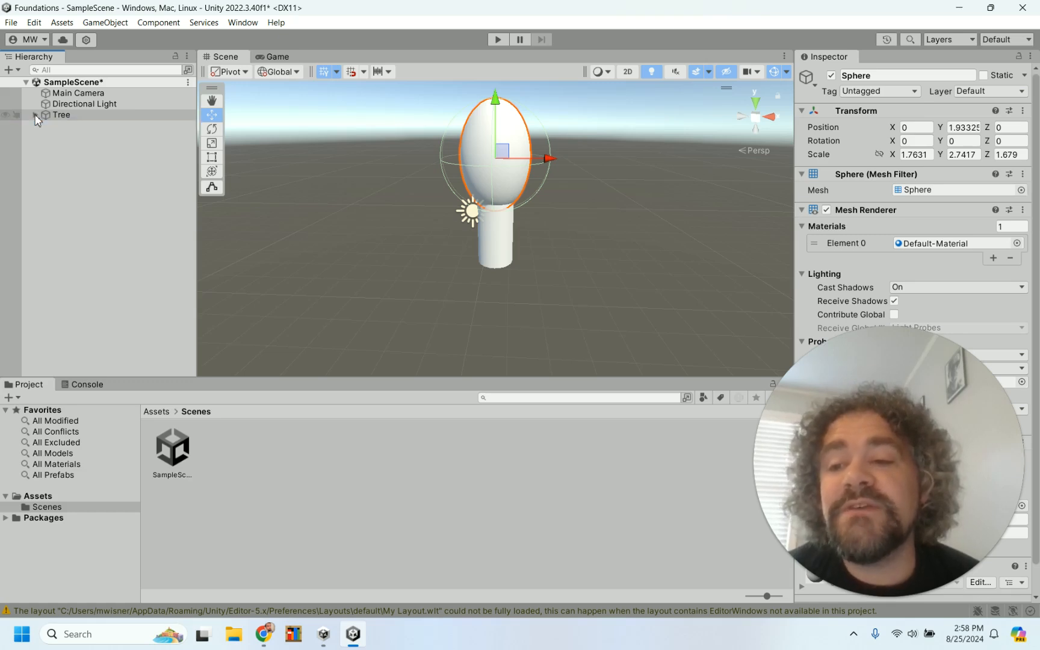
click(35, 115)
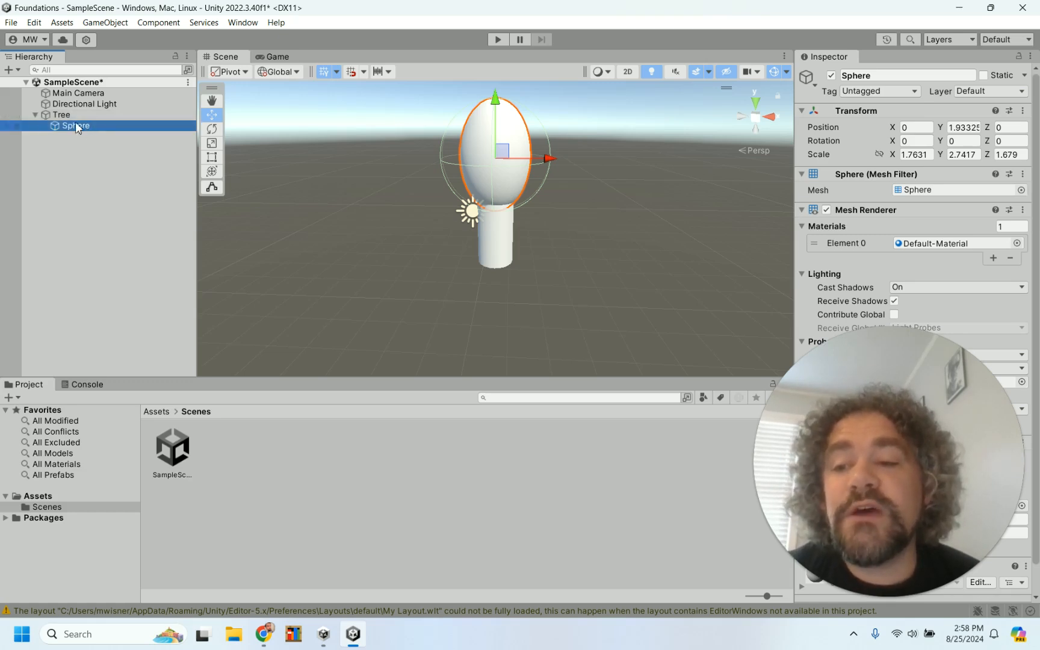
click(35, 115)
click(35, 115)
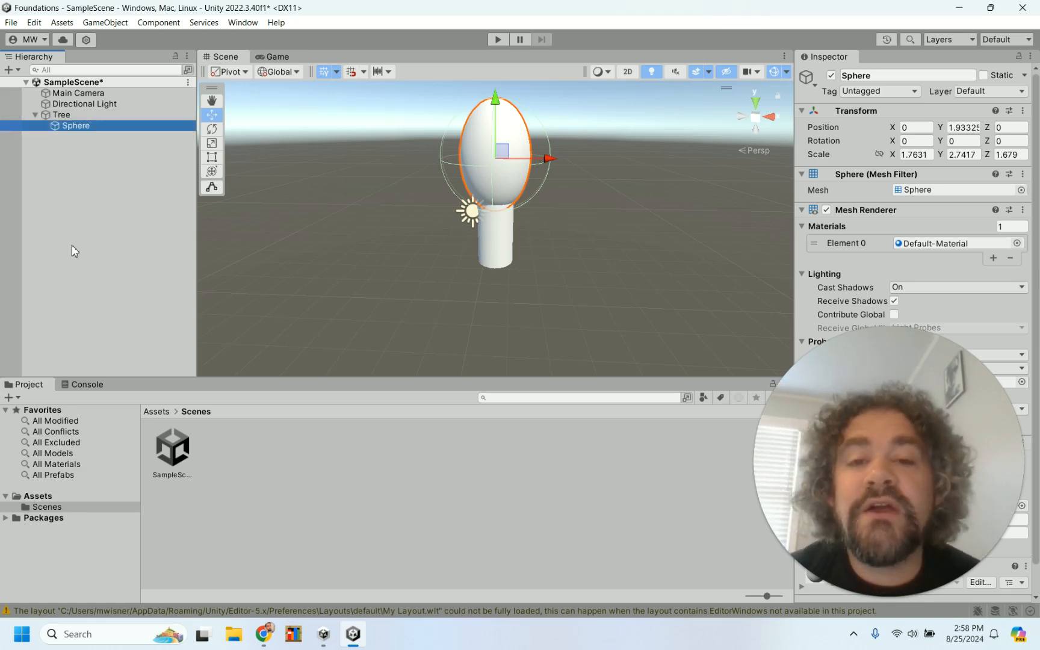
click(75, 114)
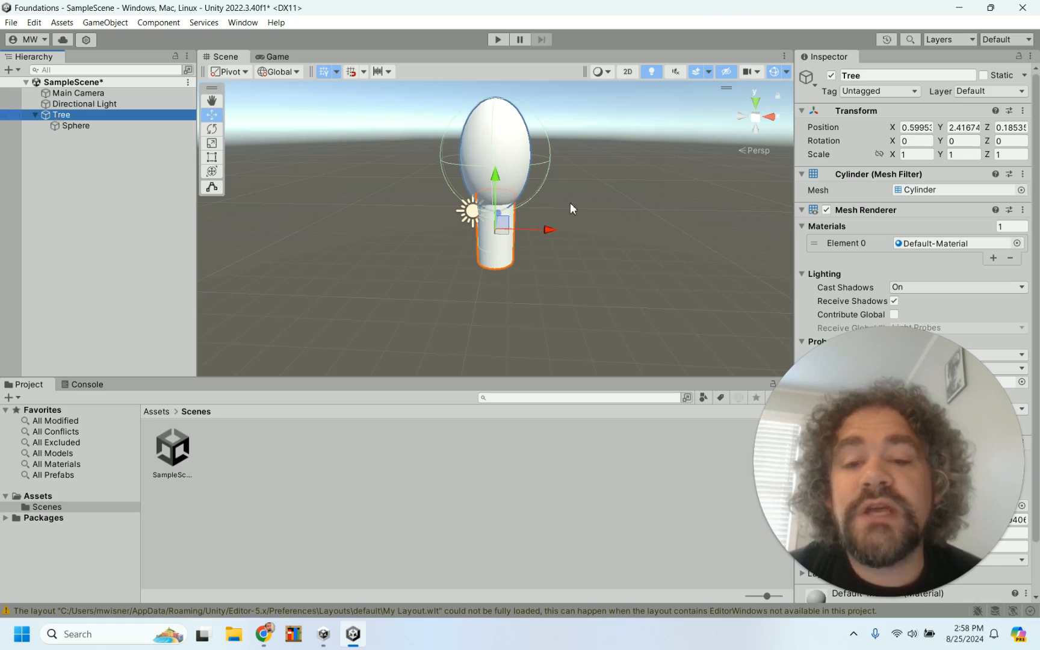
Step: Move the Tree parent along X to 0.48, carrying its child Sphere with it
drag(548, 228, 433, 235)
mouse_move(531, 230)
mouse_down()
mouse_move(555, 231)
mouse_move(544, 230)
mouse_up()
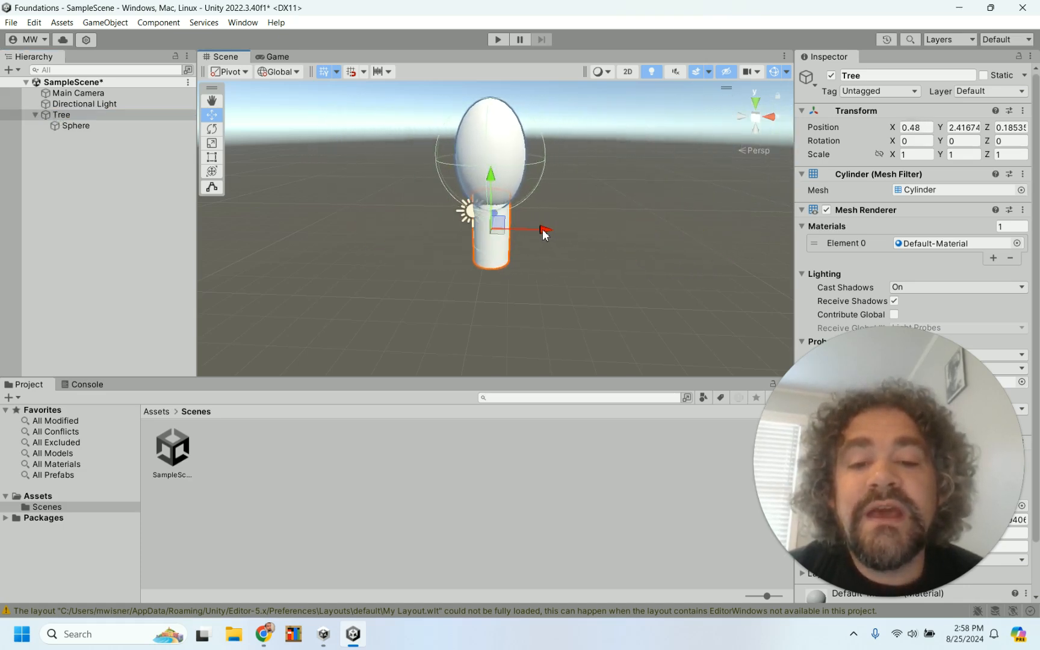
Step: Scale the Tree parent uniformly to about 1.3 and rotate it about Z to about -88 degrees
click(213, 145)
drag(492, 232, 518, 240)
click(211, 129)
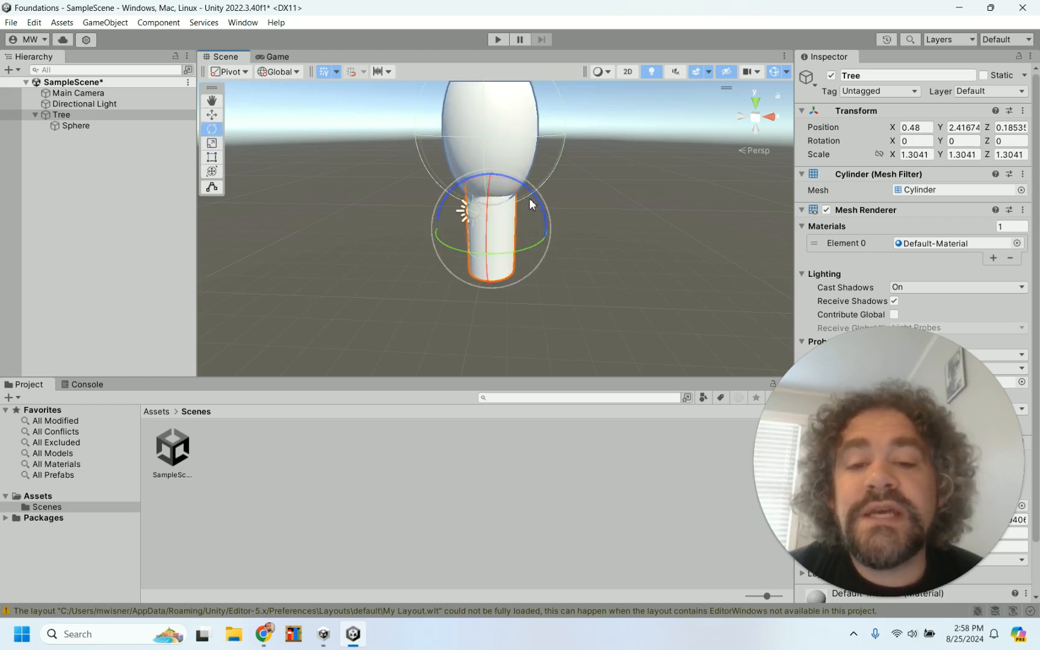
drag(531, 193, 570, 334)
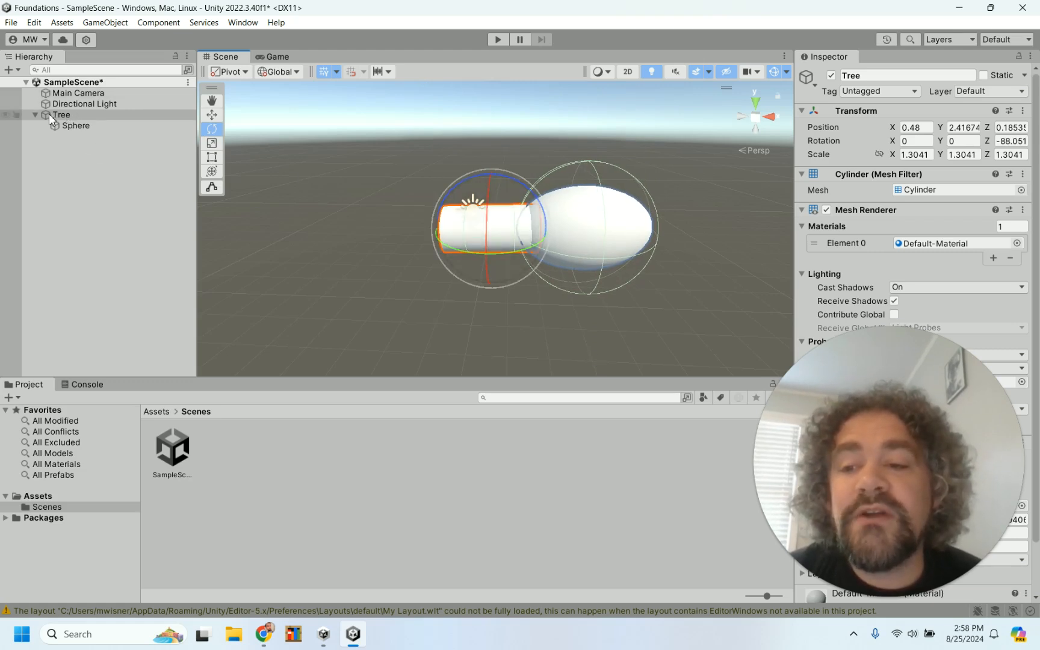
Step: Undo the Tree's last rotation and scaling, and deselect it
click(35, 22)
click(46, 38)
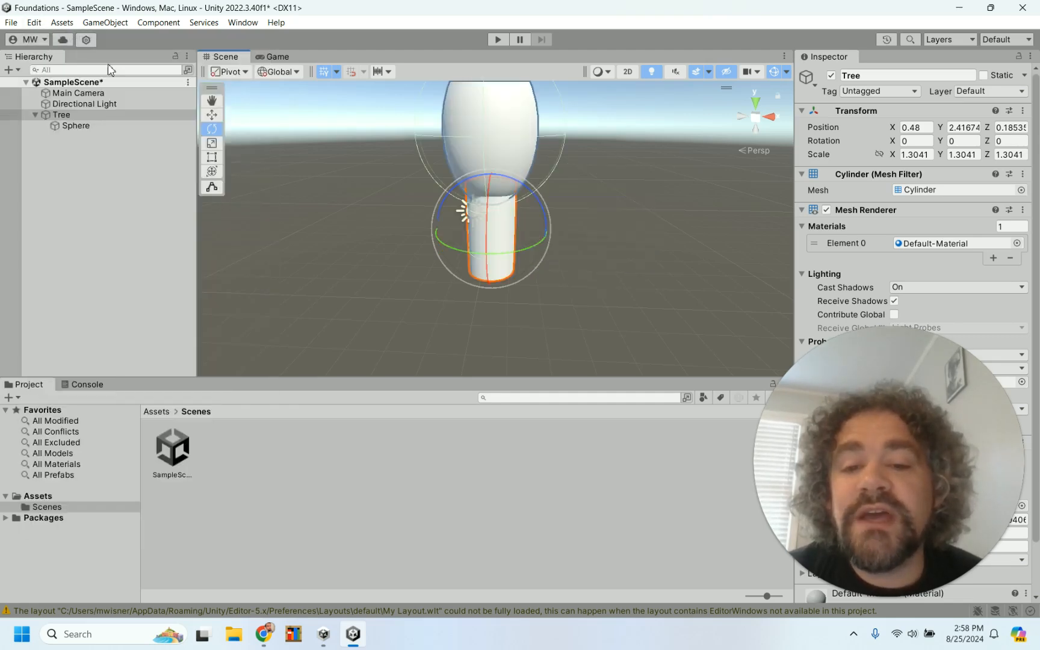
click(35, 22)
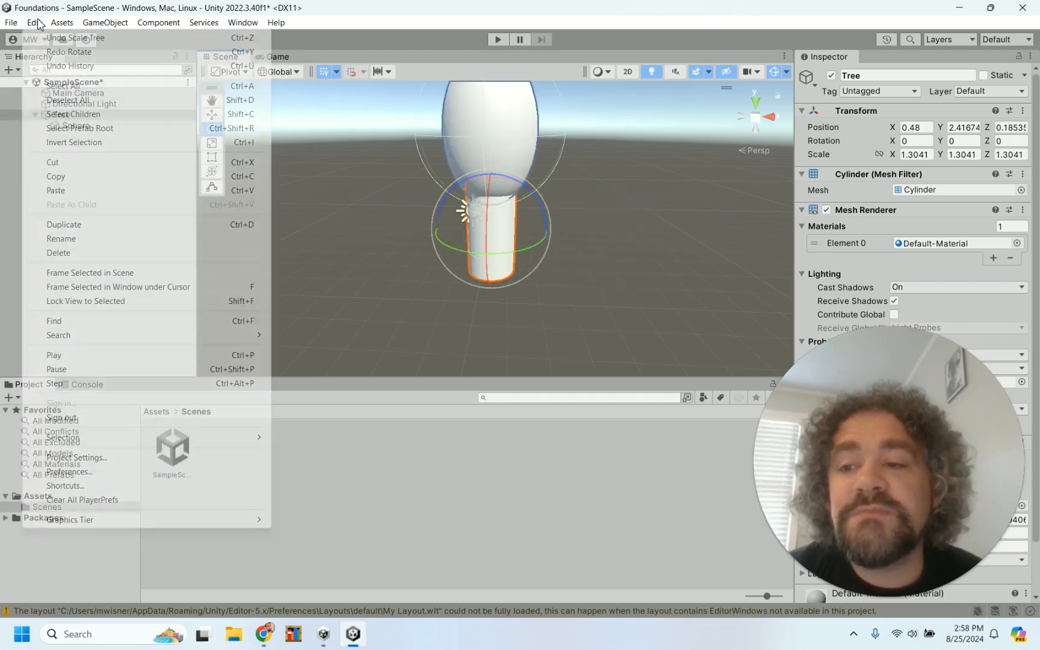
click(45, 37)
click(259, 251)
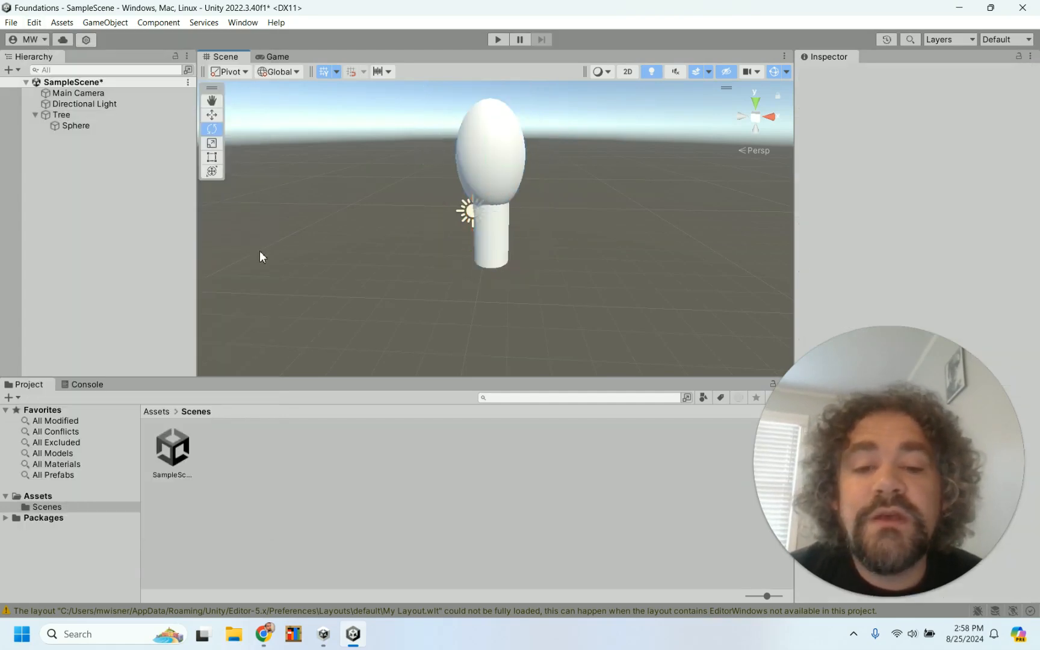
Step: Rename the Sphere child object to Leaves in the Hierarchy and deselect it
scroll(431, 243, up, 3)
scroll(431, 243, down, 2)
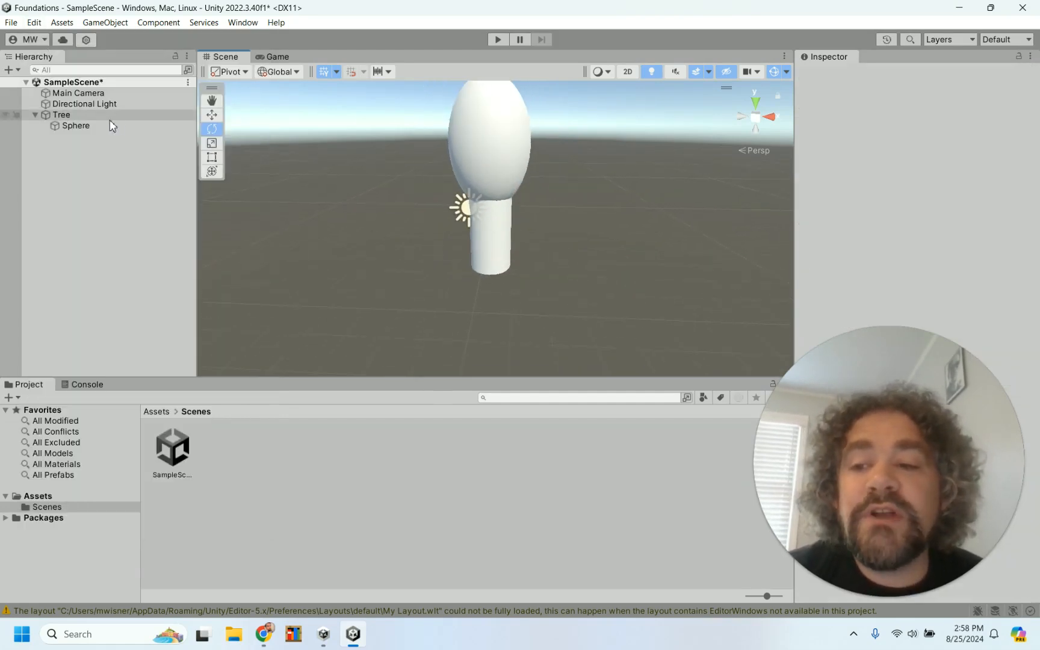
click(103, 115)
click(95, 126)
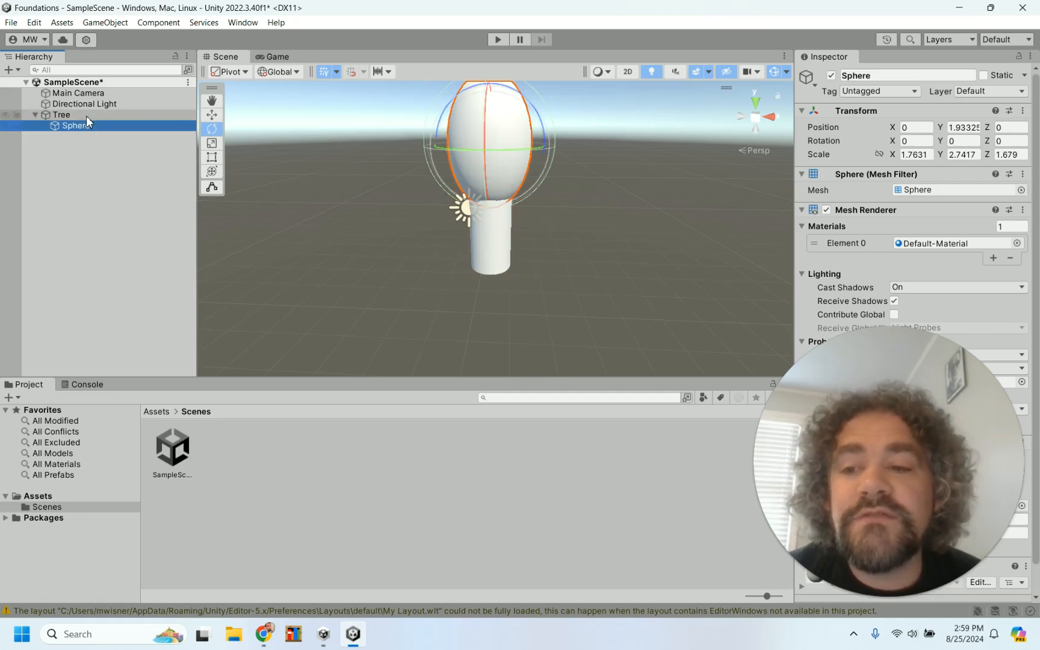
click(89, 128)
text(Leaves)
key(Return)
click(113, 195)
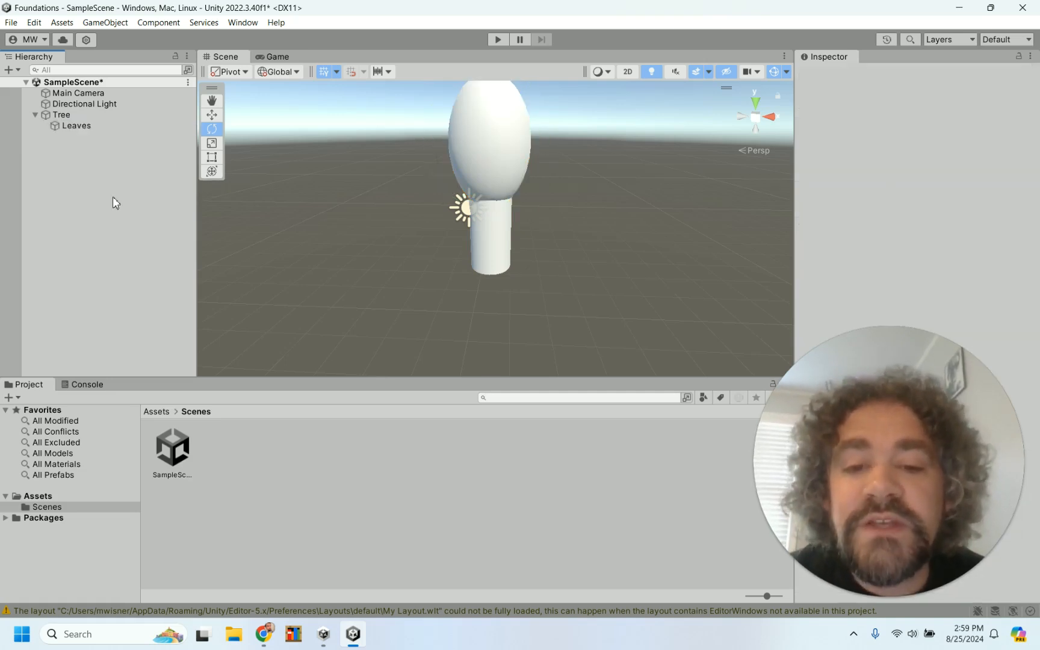
Step: Widen only the Leaves to a scale of about 2.17 in X and 2.02 in Z, and deselect them
click(84, 128)
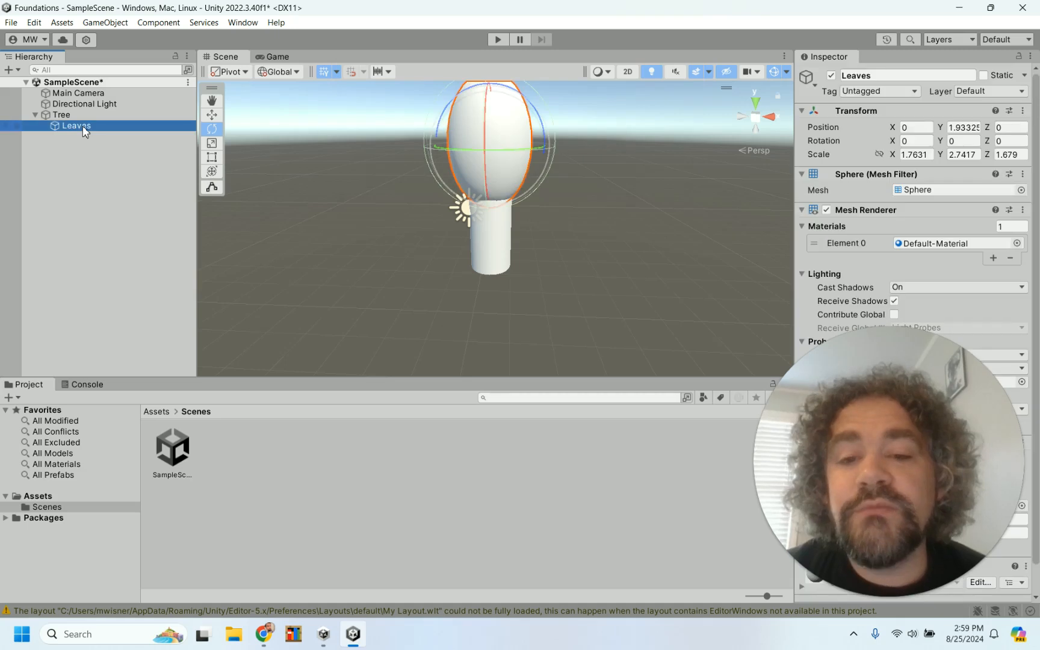
scroll(396, 233, down, 2)
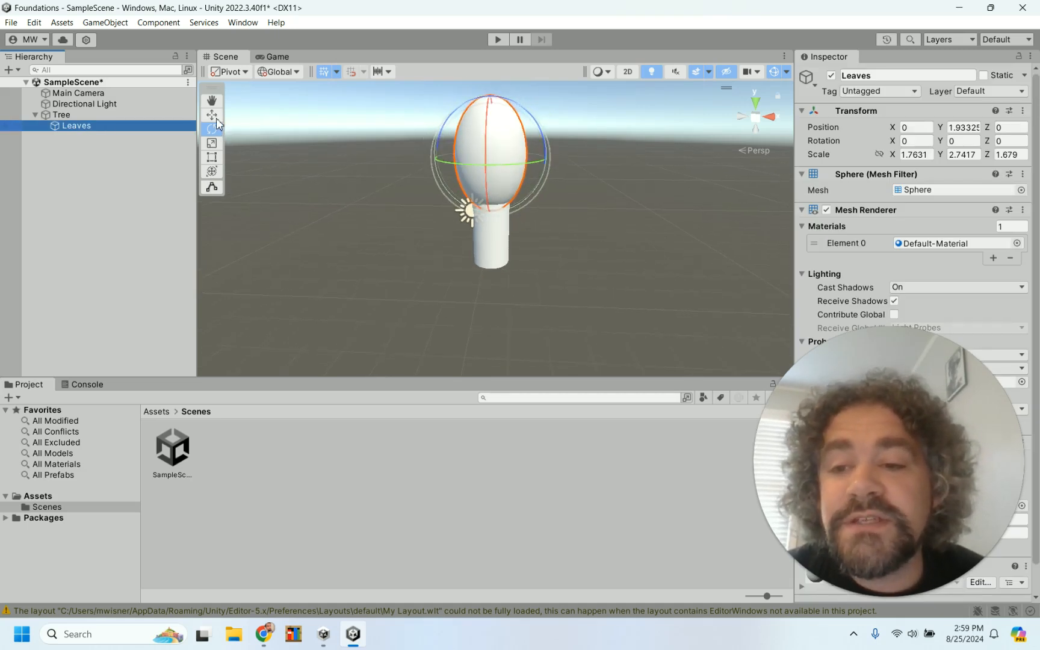
click(211, 142)
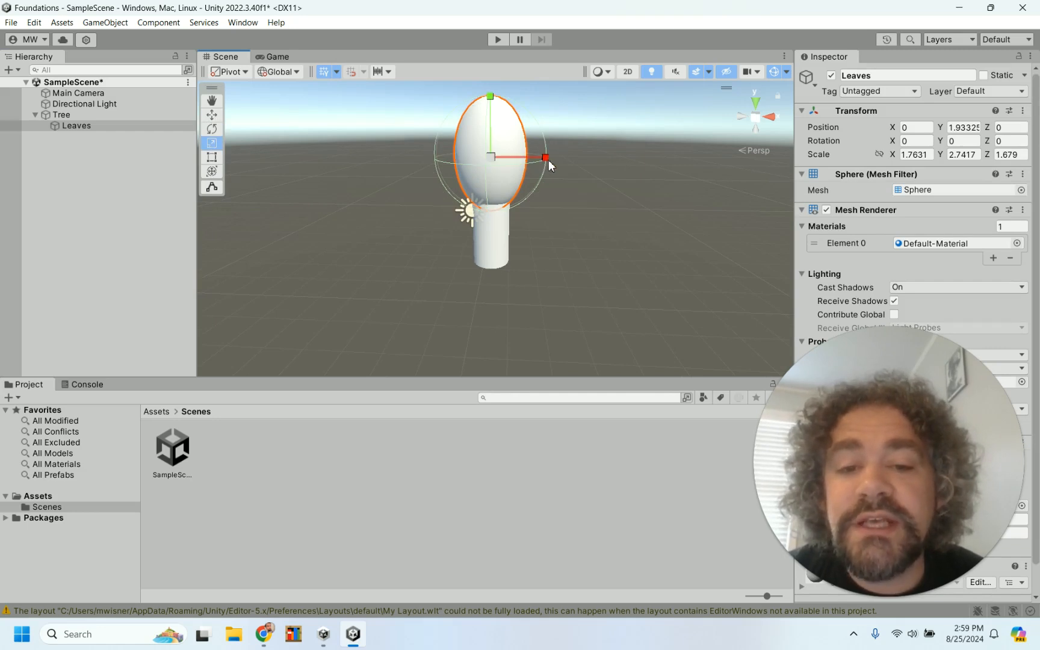
mouse_move(548, 160)
mouse_down()
mouse_move(566, 159)
mouse_move(555, 155)
mouse_move(562, 174)
mouse_move(515, 176)
mouse_move(555, 161)
mouse_up()
alt+drag(457, 203, 674, 211)
alt+drag(414, 232, 275, 234)
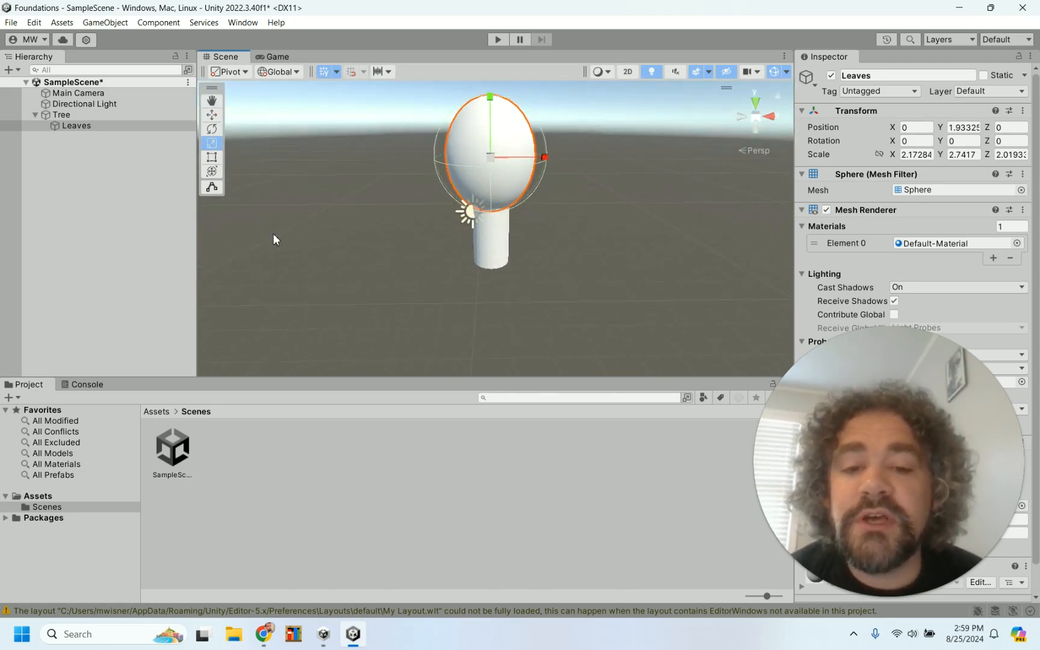
click(314, 244)
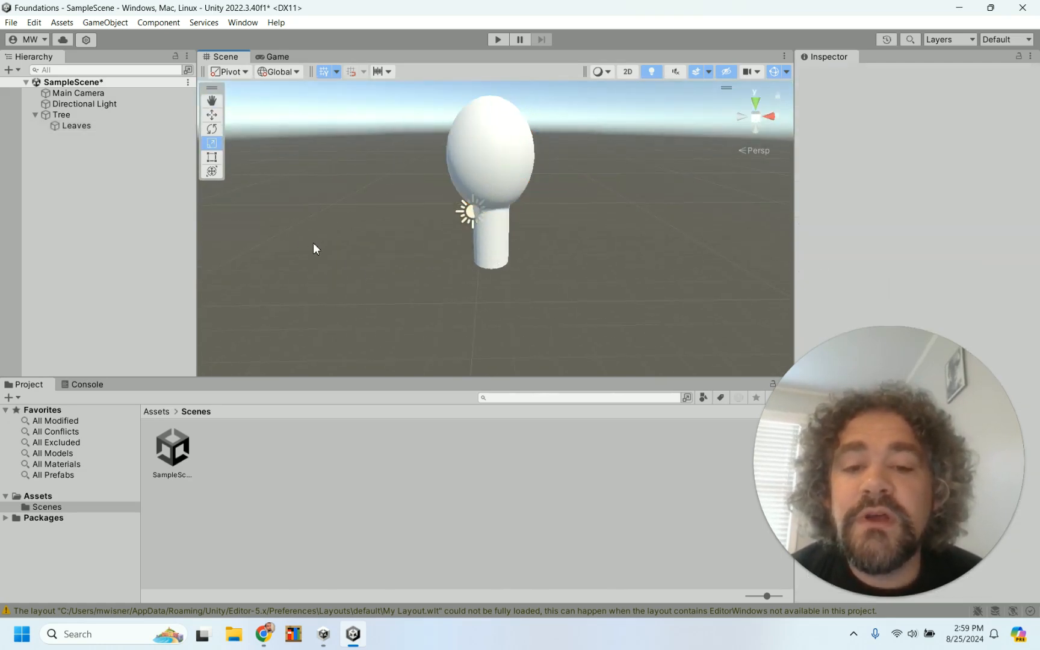
Step: Add a 3D cylinder as a child of the Tree object and name it Branch
right_click(75, 116)
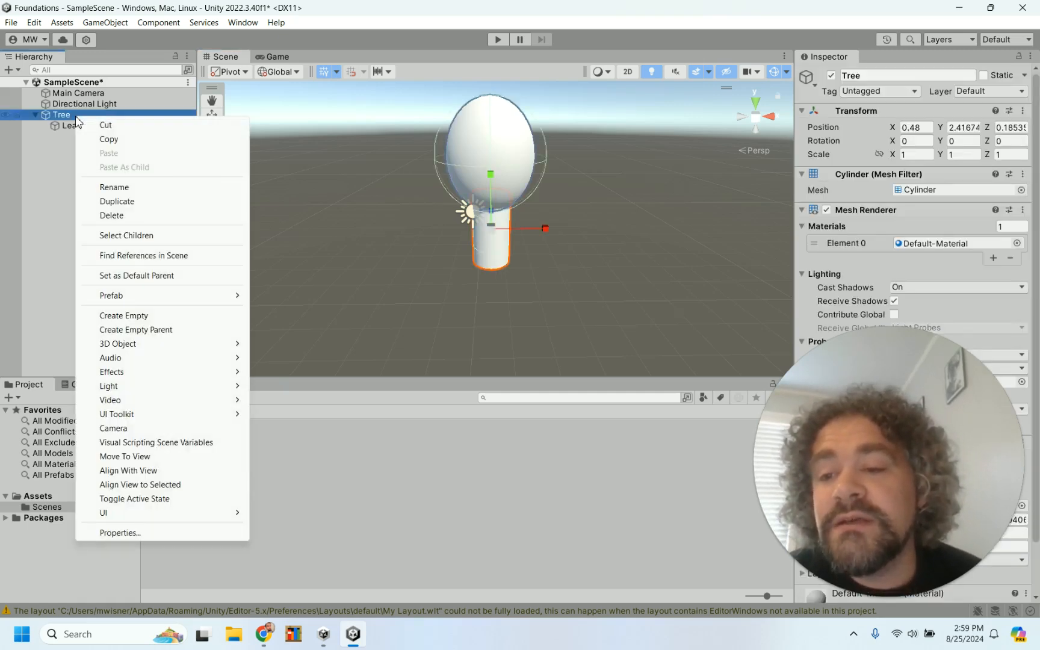
mouse_move(182, 349)
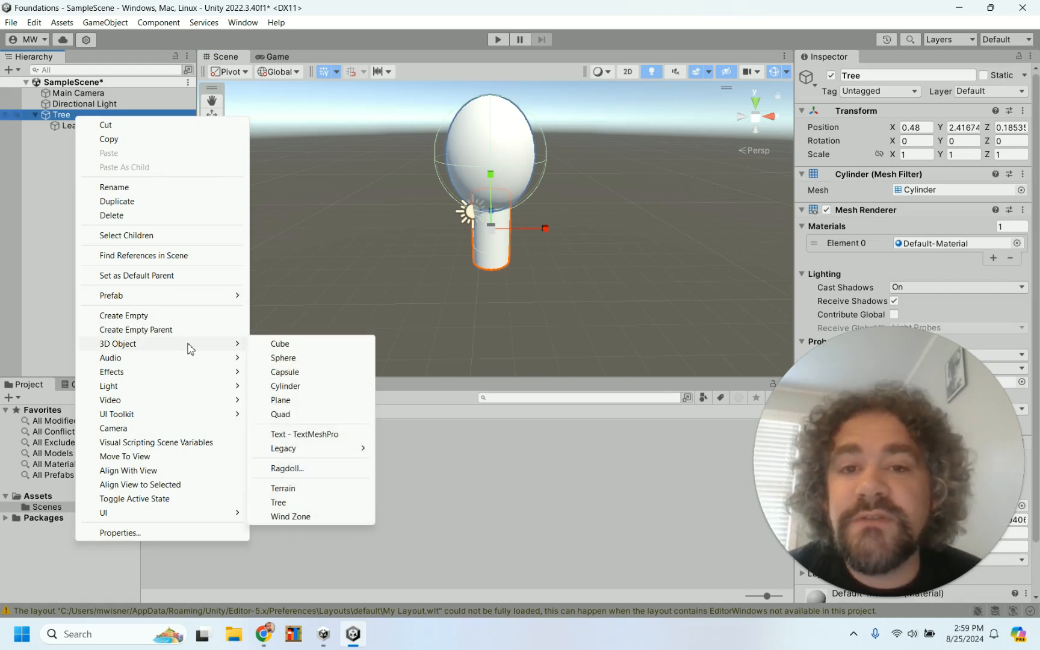
click(300, 390)
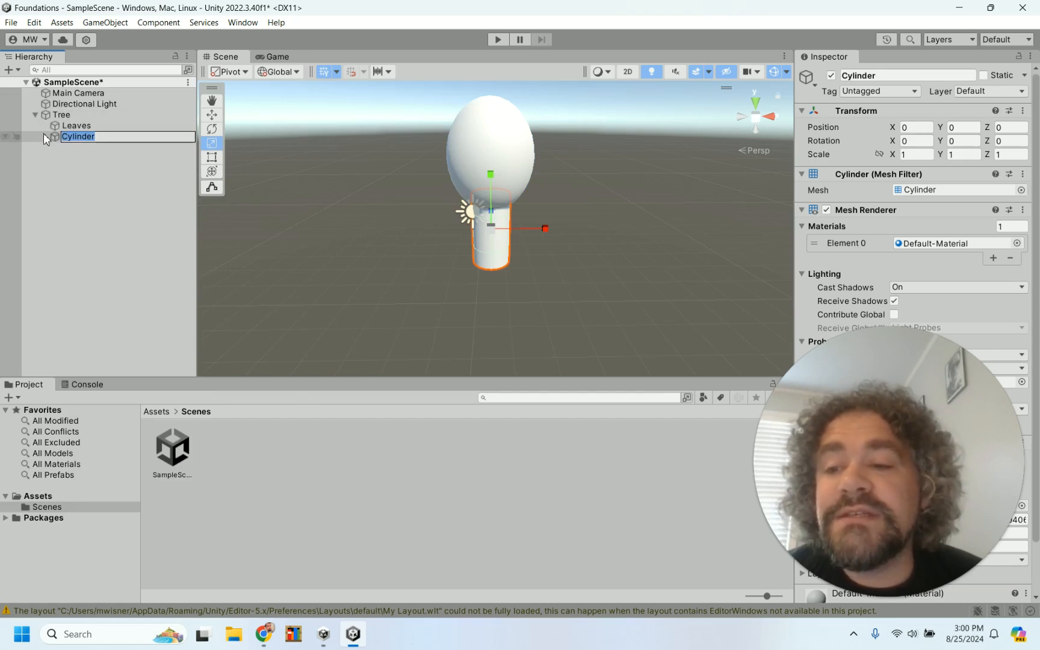
text(Branc)
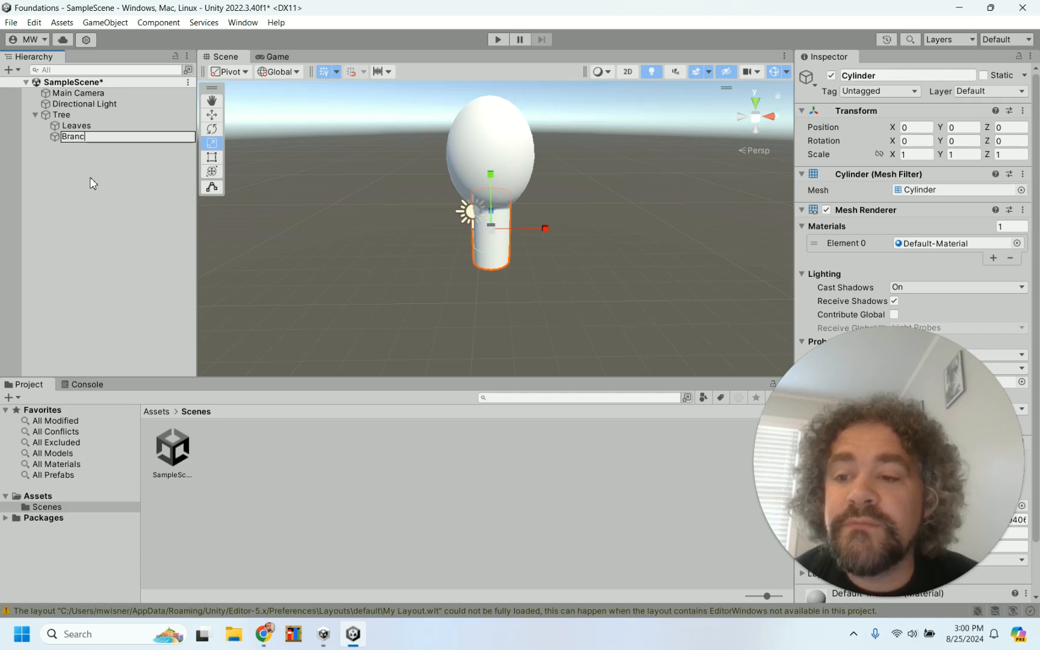
key(Return)
click(91, 137)
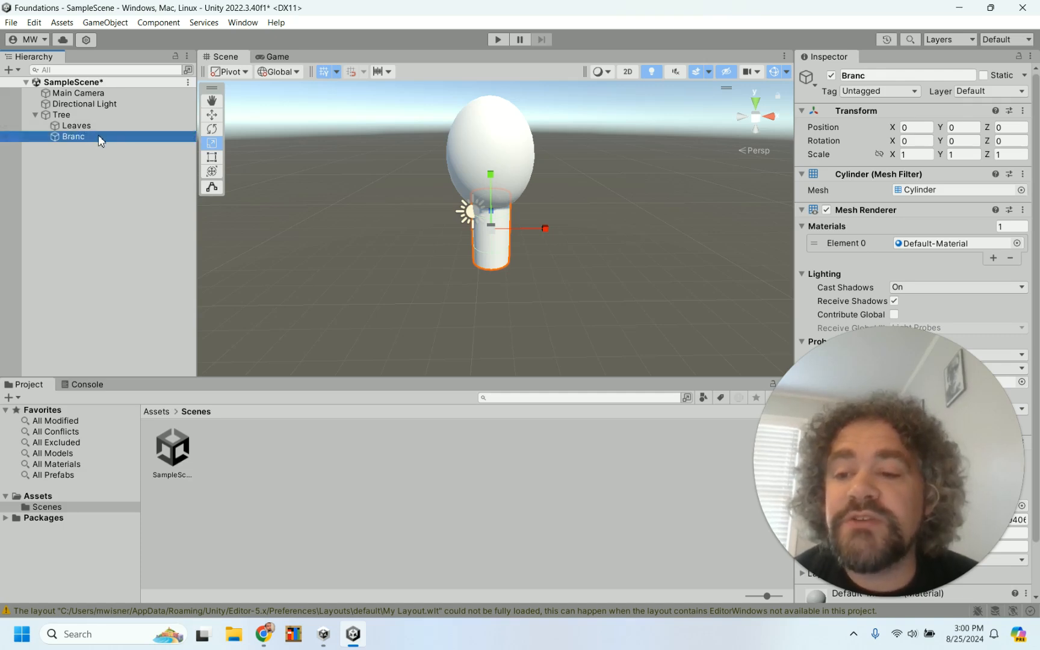
click(92, 136)
key(Return)
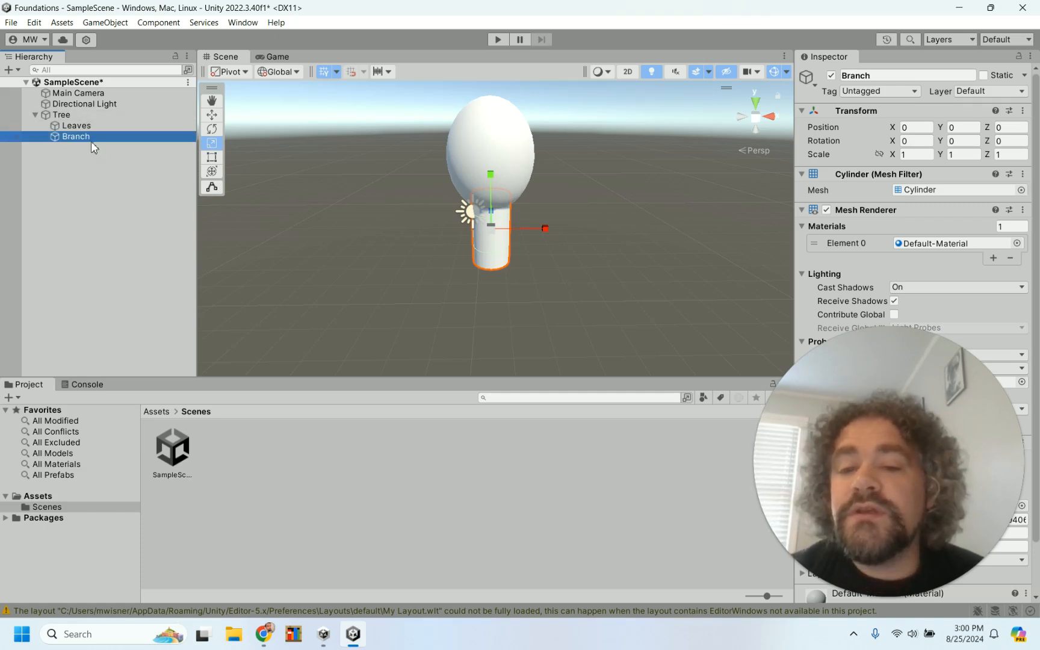
Step: Move the Branch along X to 0.68 and rotate it about Z to about -89 degrees so it lies sideways
click(212, 114)
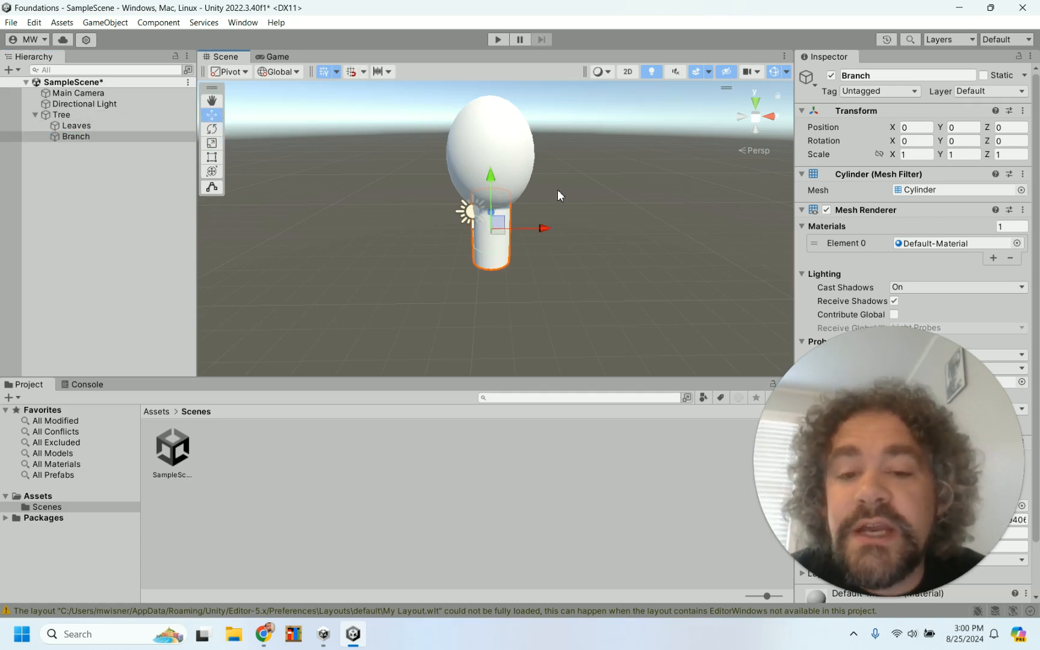
drag(543, 233, 567, 234)
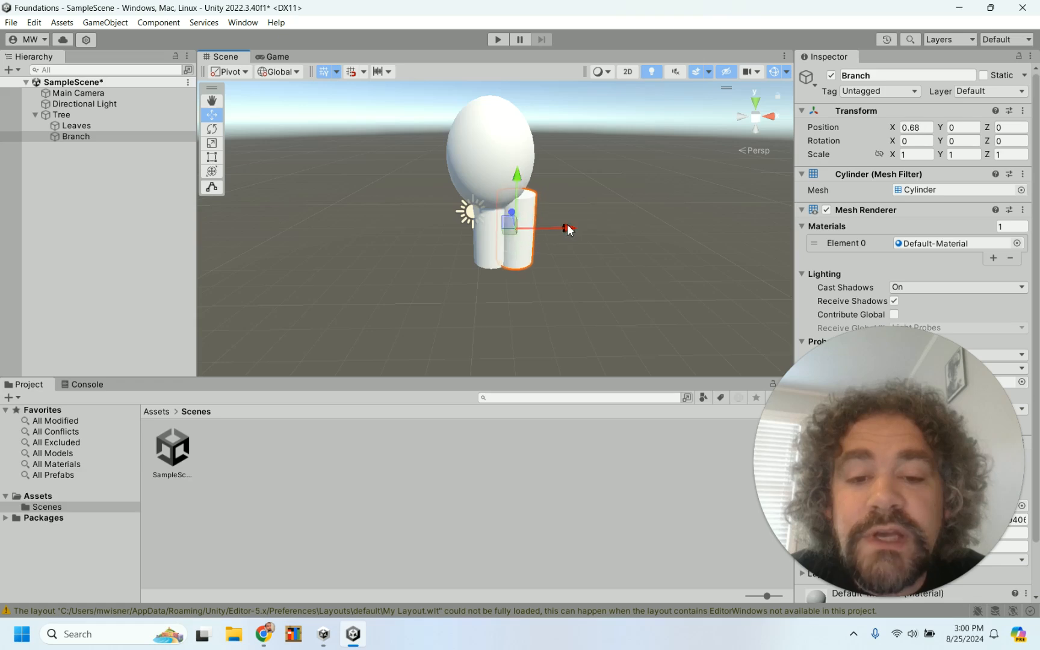
click(214, 130)
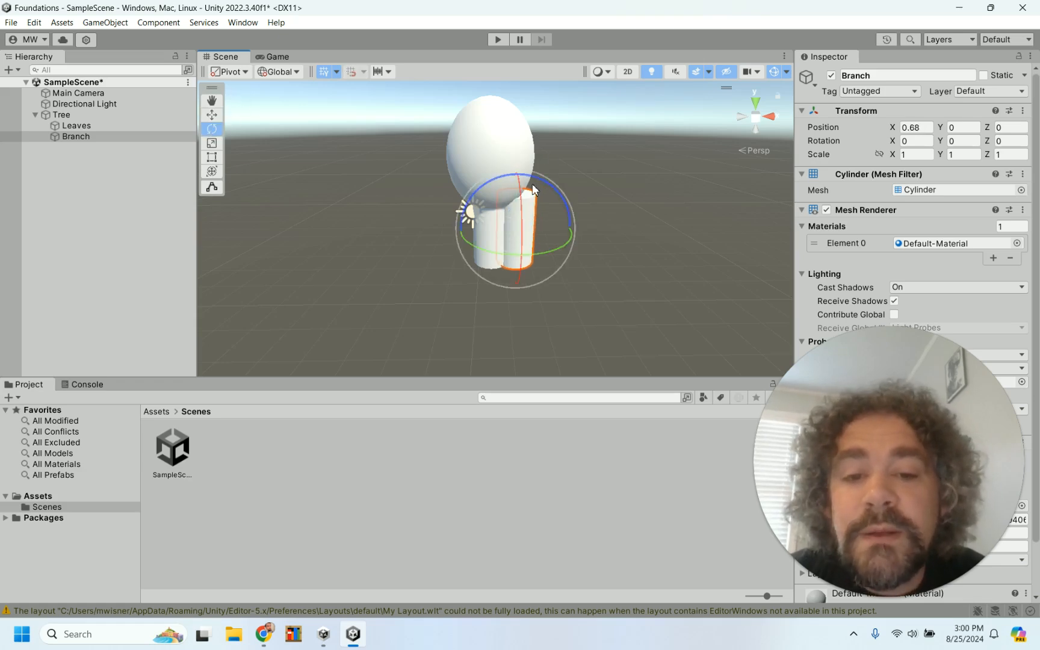
drag(533, 179, 613, 360)
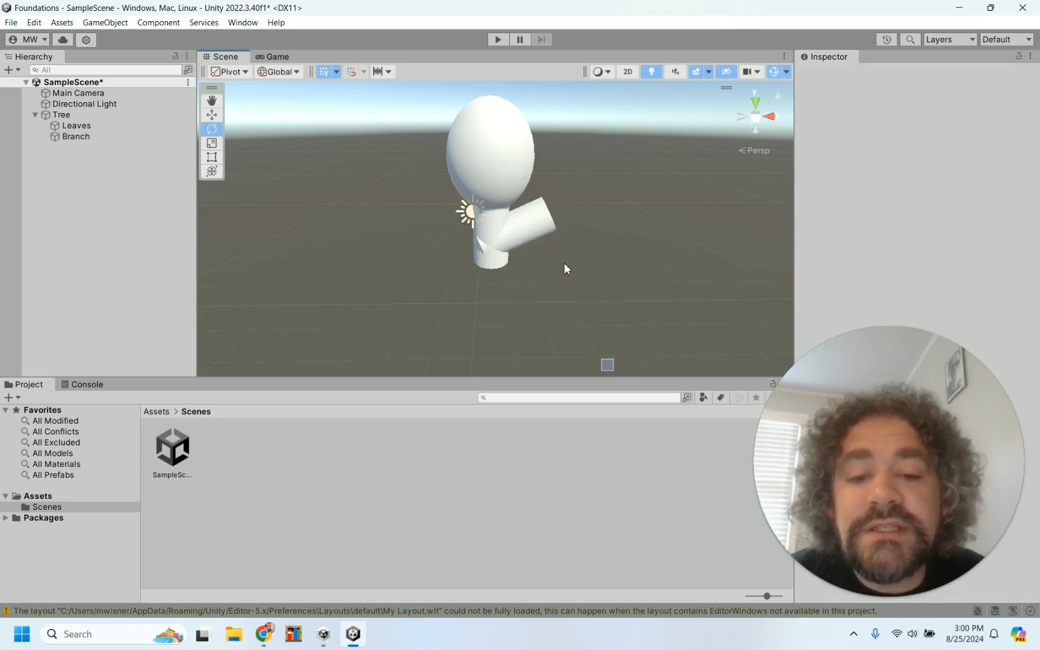
click(530, 230)
key(f)
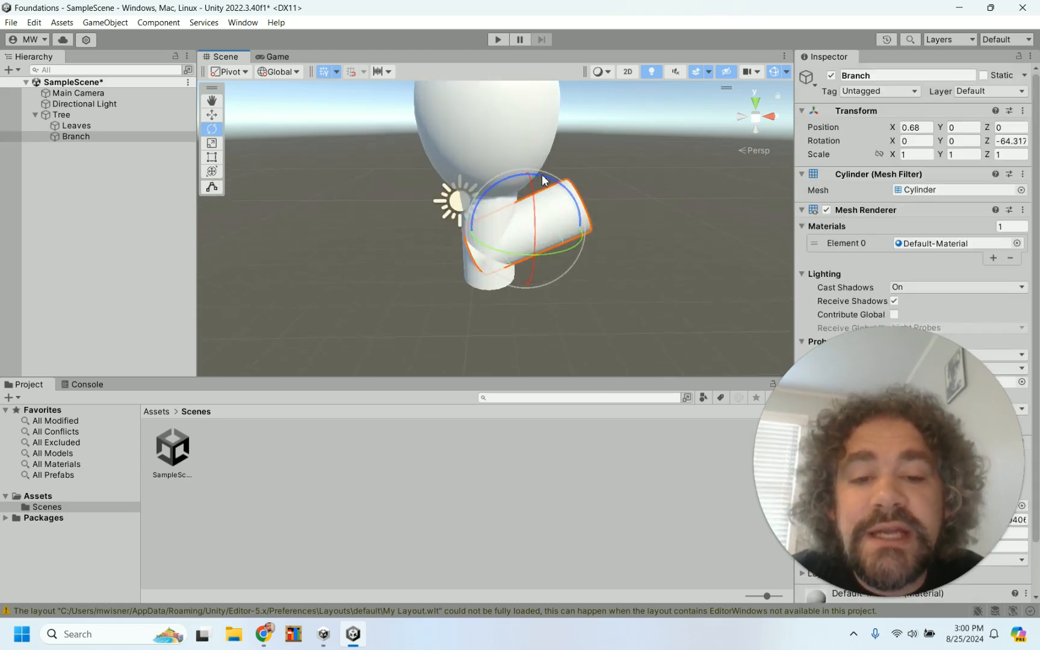
drag(544, 180, 583, 211)
Step: Scale the Branch uniformly to about 0.26, raise it to 0.1 in Y on the trunk, and deselect it
click(211, 143)
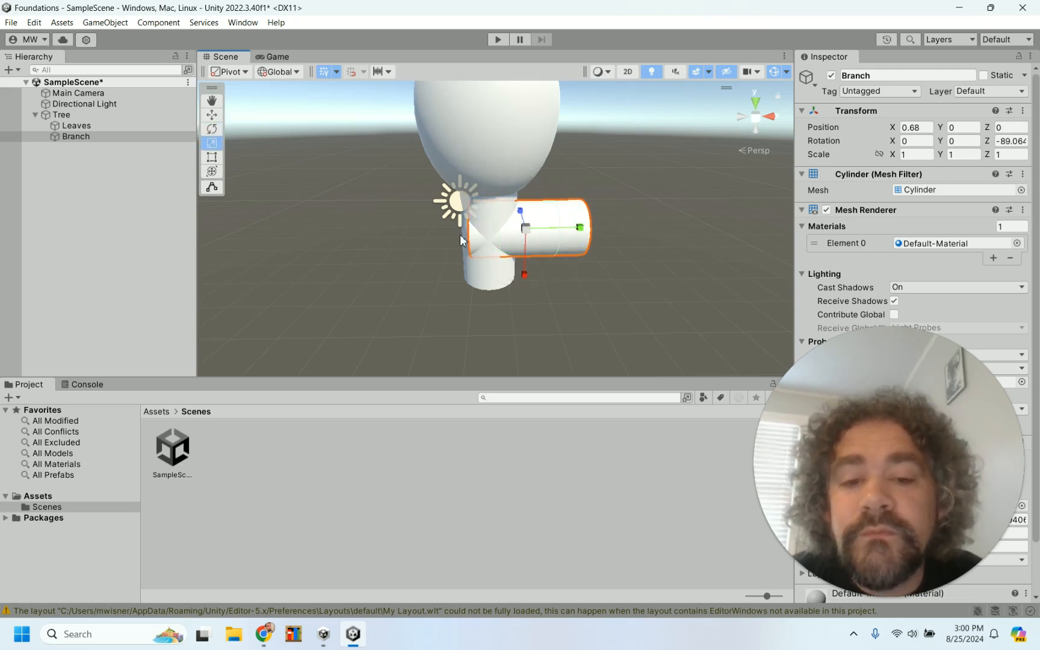
drag(525, 227, 600, 359)
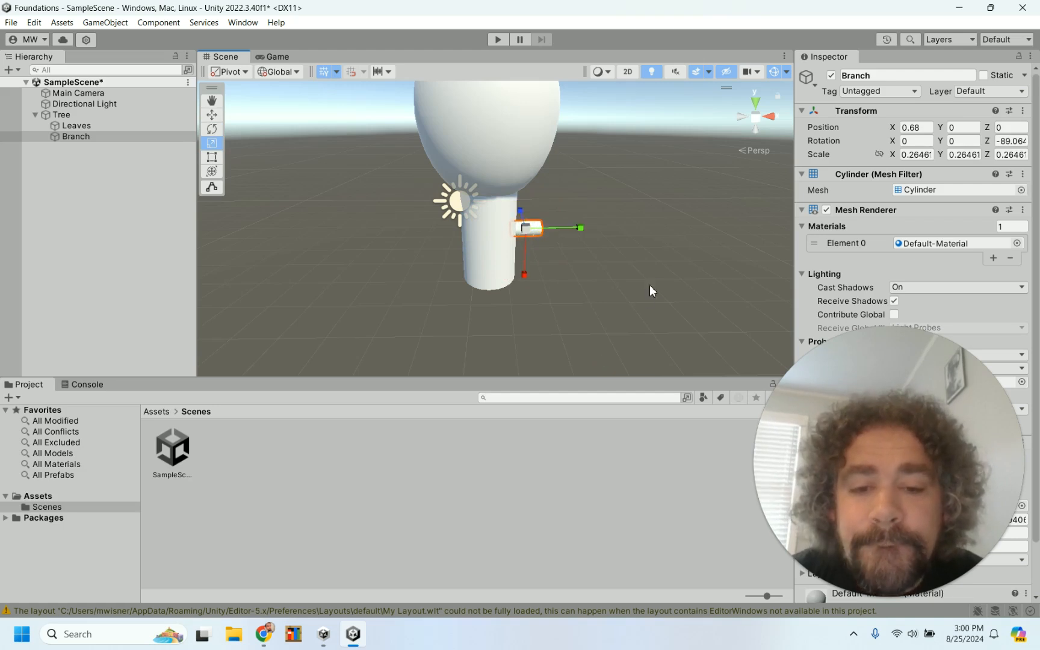
alt+drag(610, 287, 362, 298)
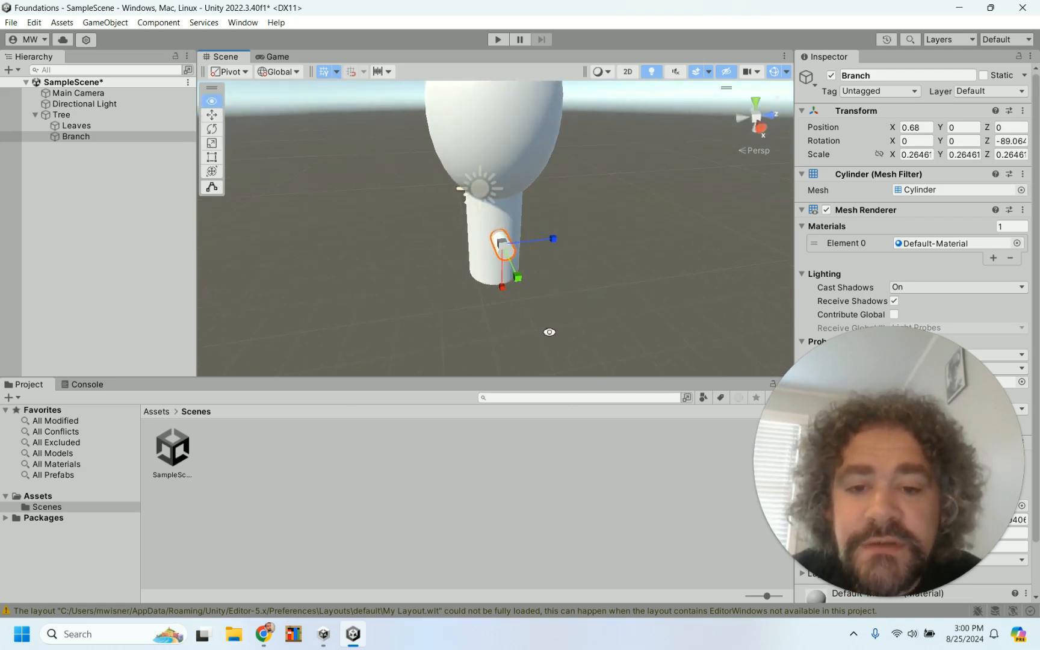
alt+drag(550, 330, 548, 264)
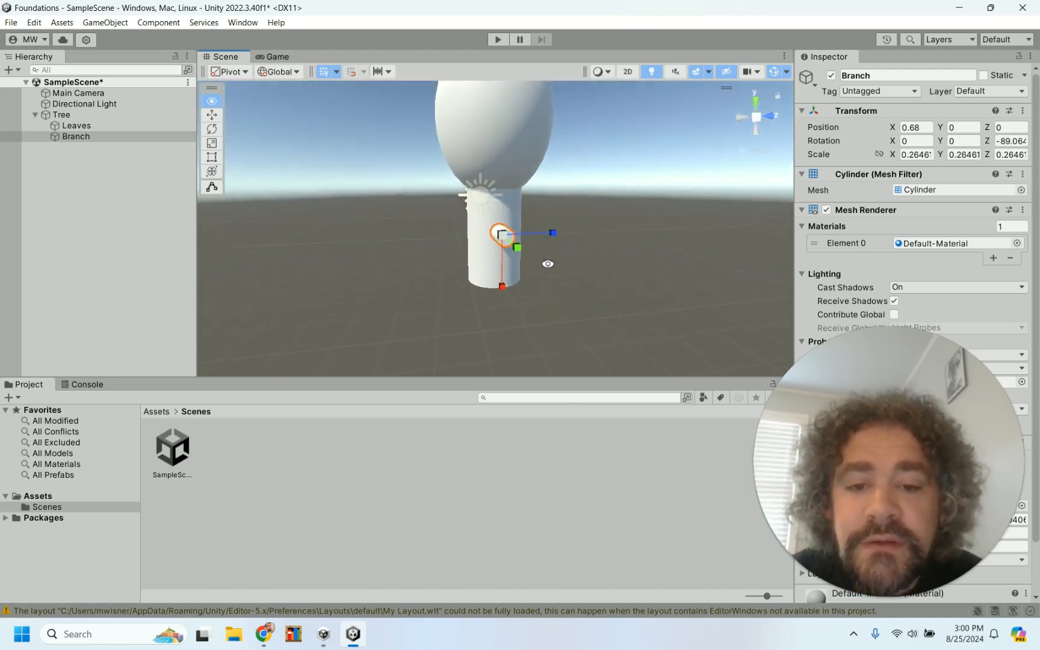
click(212, 116)
drag(506, 188, 507, 180)
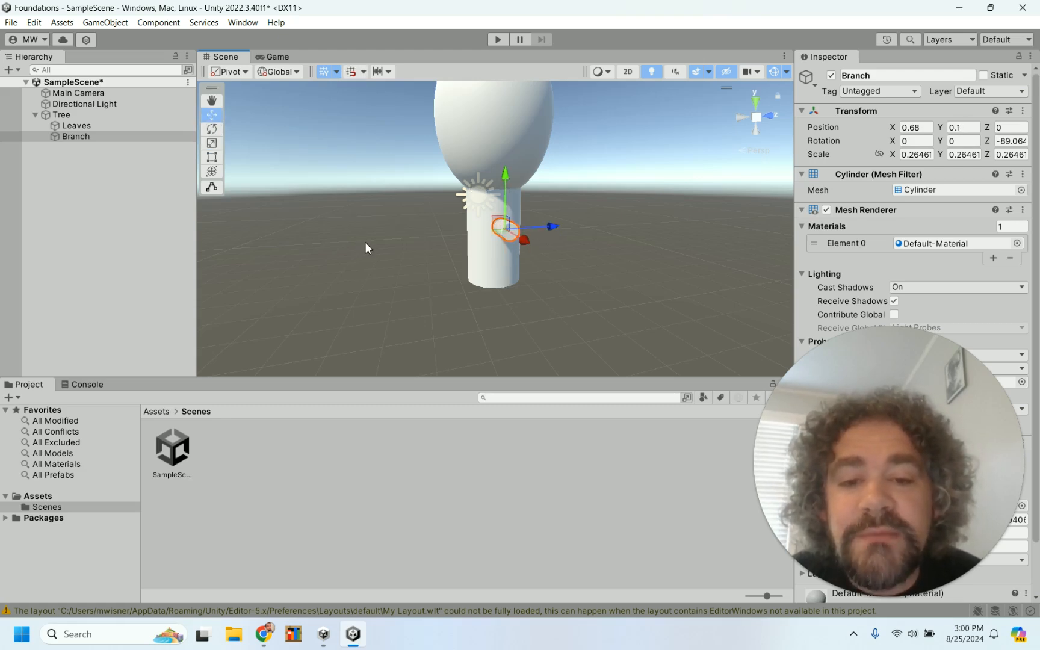
alt+drag(374, 263, 554, 286)
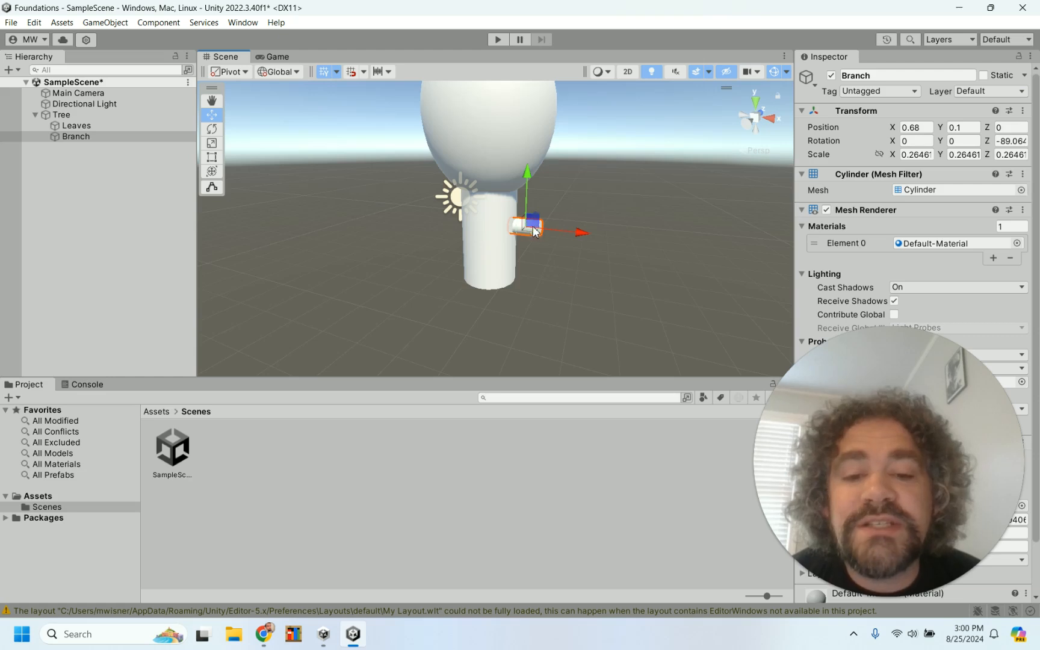
click(676, 253)
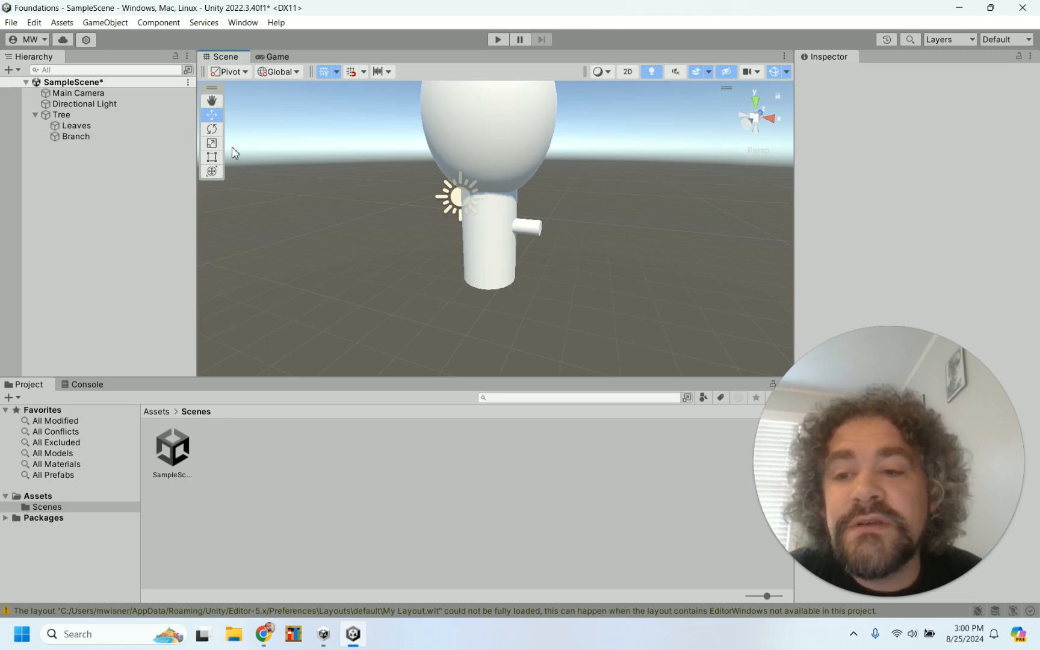
Step: Rotate the Tree parent about X to about -10.6 degrees and move it along X to -1.87
click(117, 115)
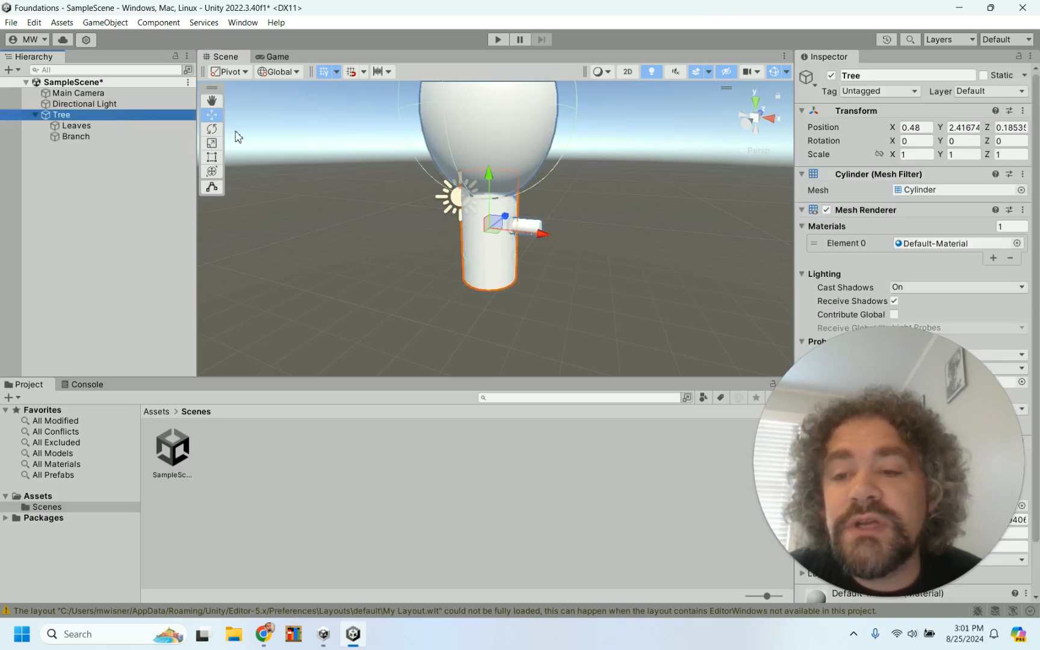
click(214, 130)
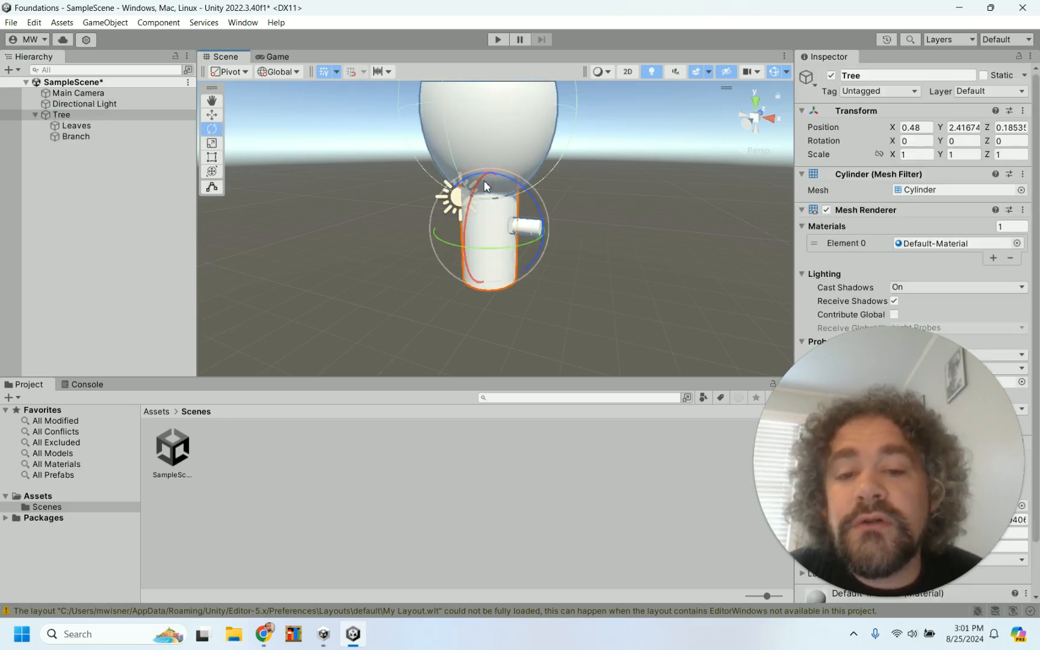
drag(479, 188, 422, 218)
click(212, 114)
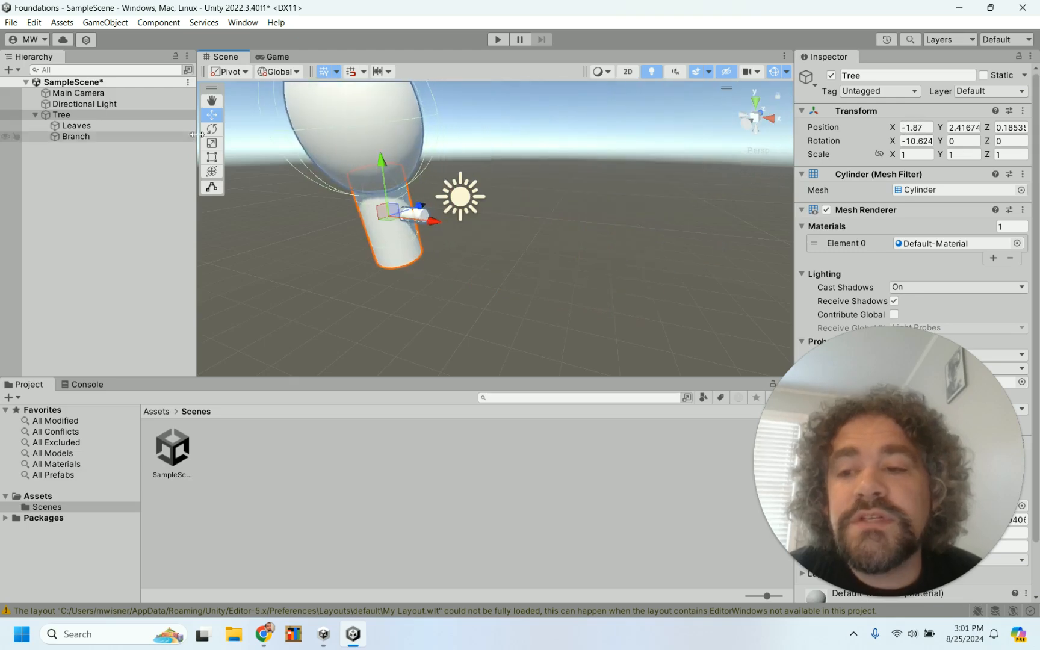
Step: Undo the Tree parent's last move and rotation, and deselect it
click(34, 22)
click(60, 37)
click(34, 22)
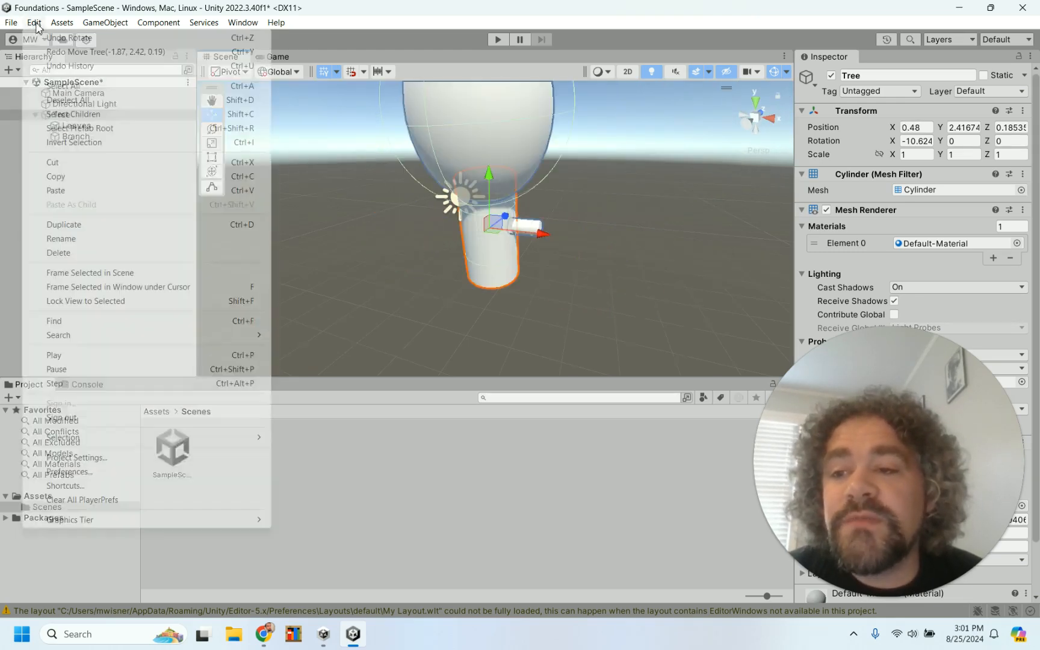
click(48, 38)
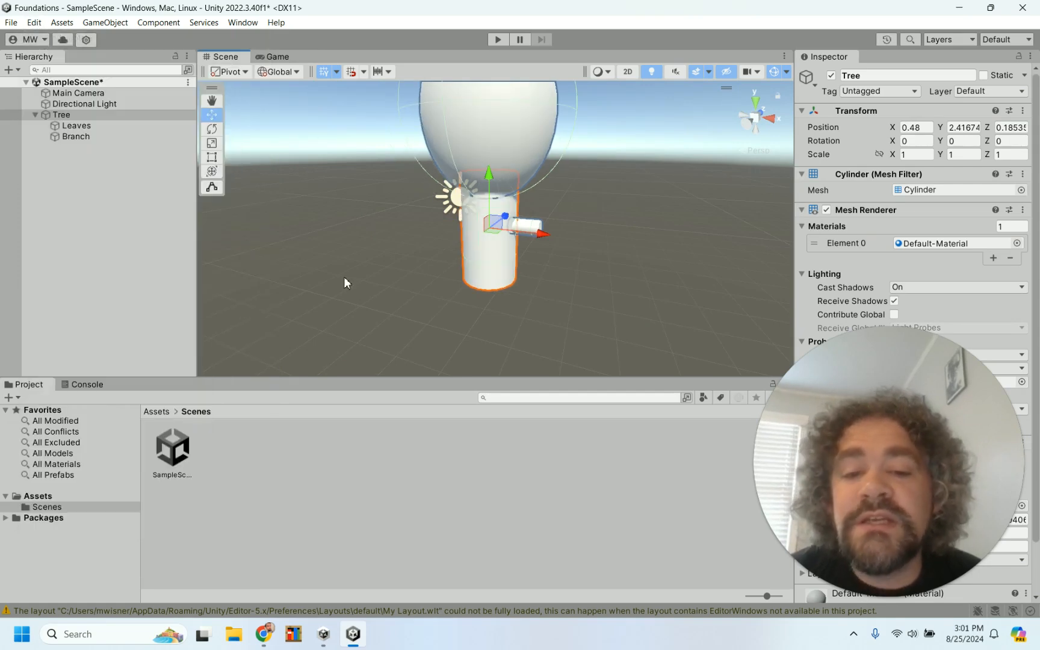
click(354, 282)
Step: Move the Tree parent along Z to 1.25 together with its children, and deselect it
alt+drag(612, 291, 417, 320)
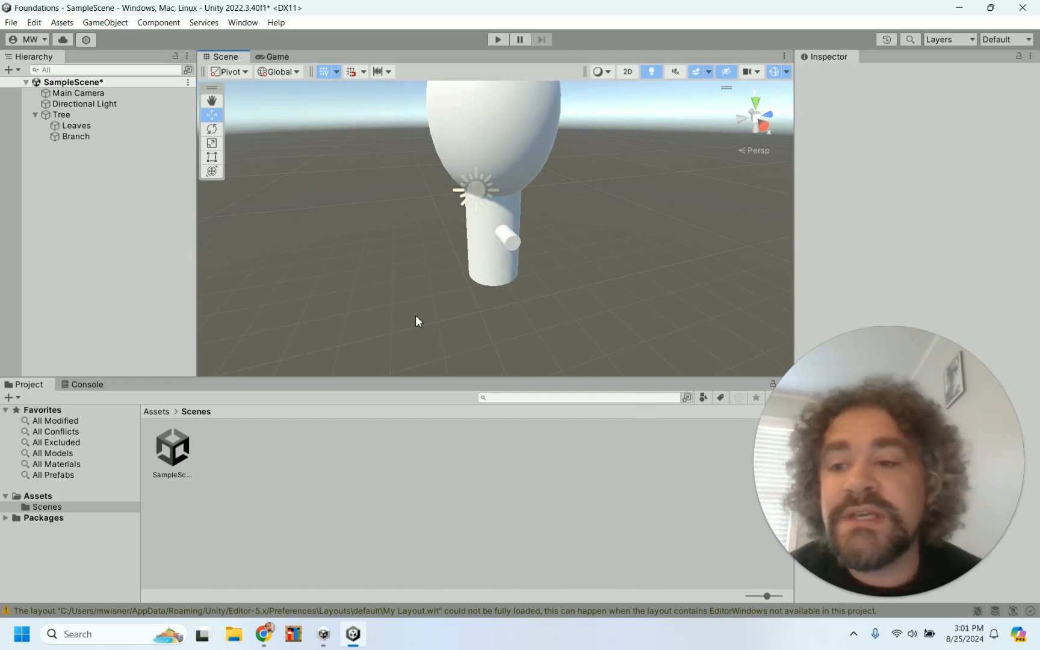
click(68, 114)
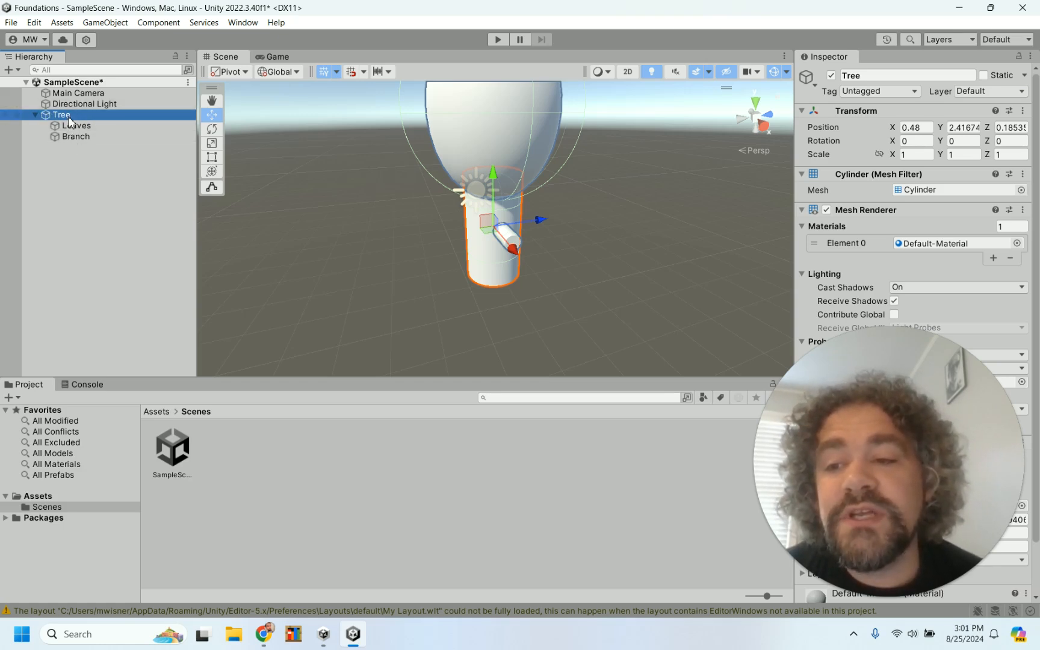
drag(545, 220, 592, 246)
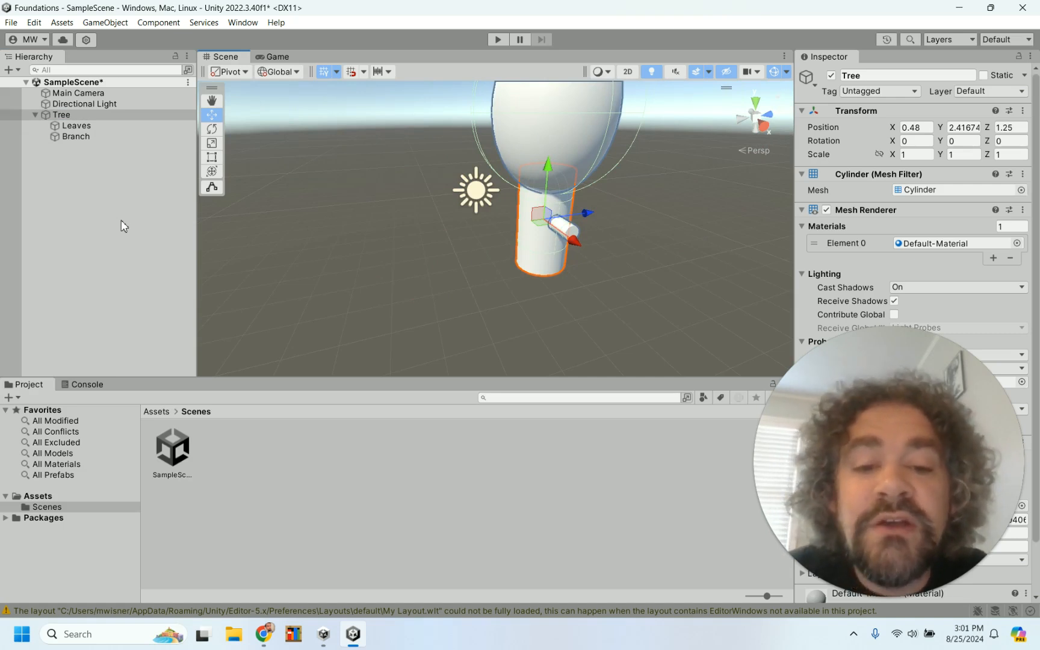
click(383, 297)
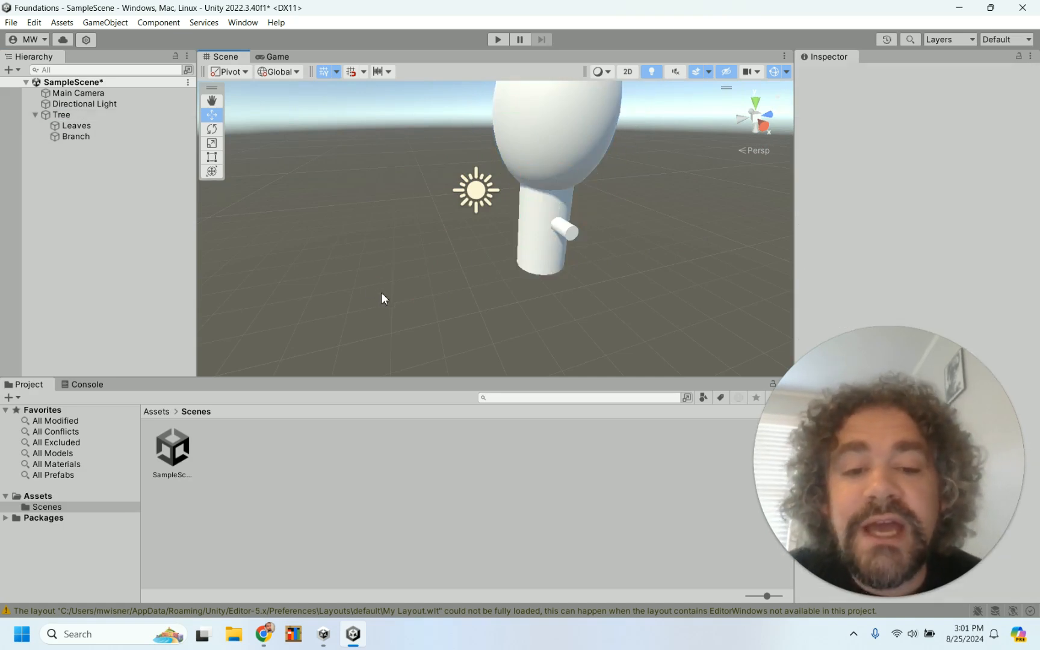
alt+drag(404, 233, 531, 250)
scroll(531, 251, down, 4)
scroll(532, 250, down, 1)
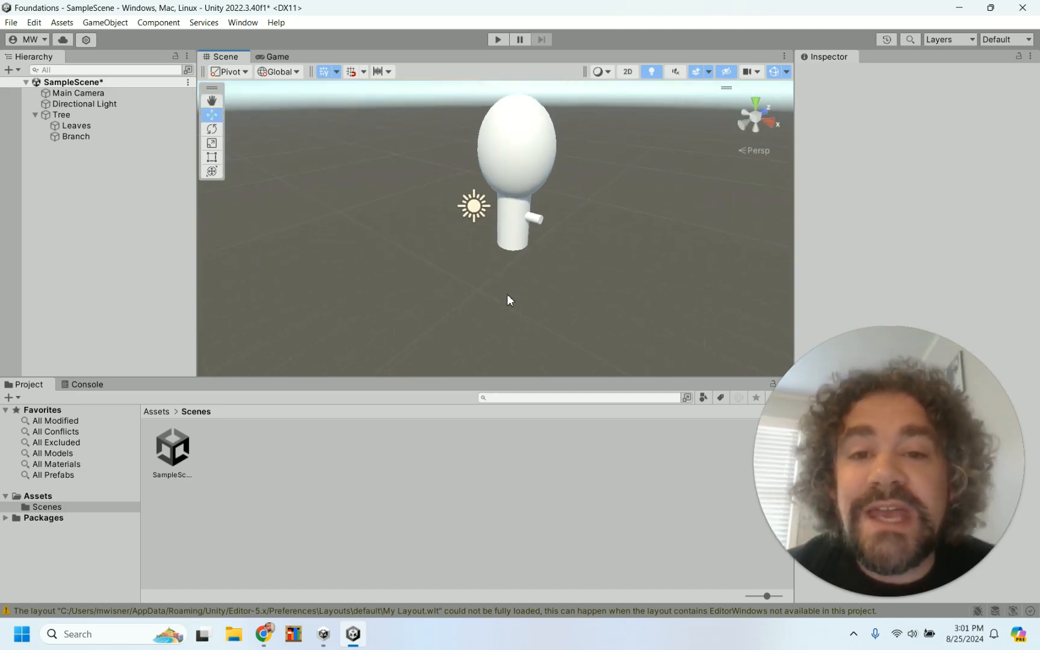